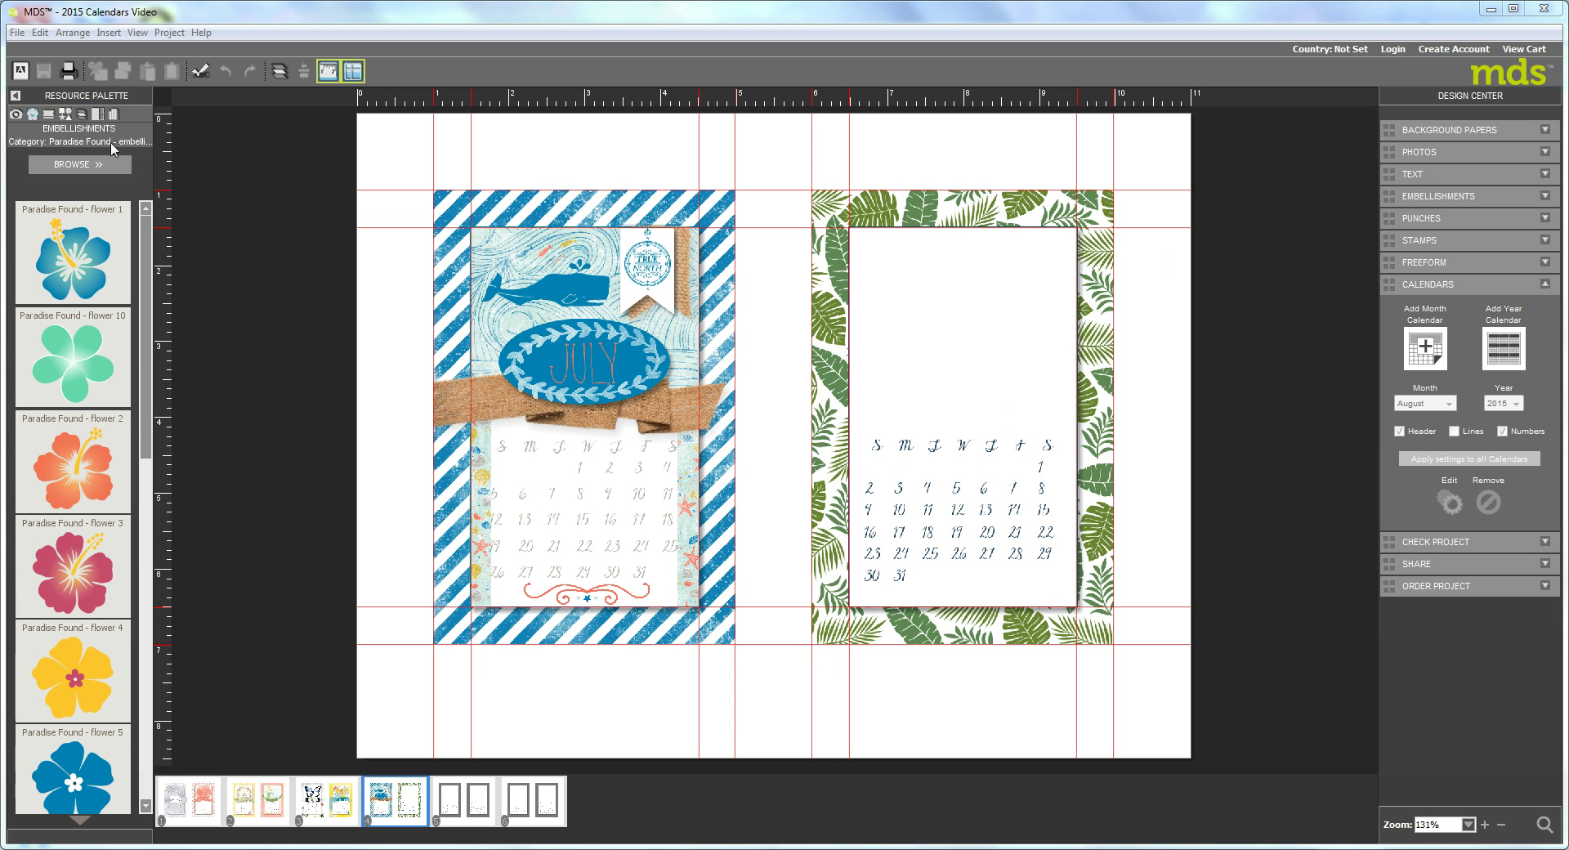
# Step: Add a photo box to the August page, spanning the white panel's full width from its upper edge to above the weekday header
pyautogui.click(114, 115)
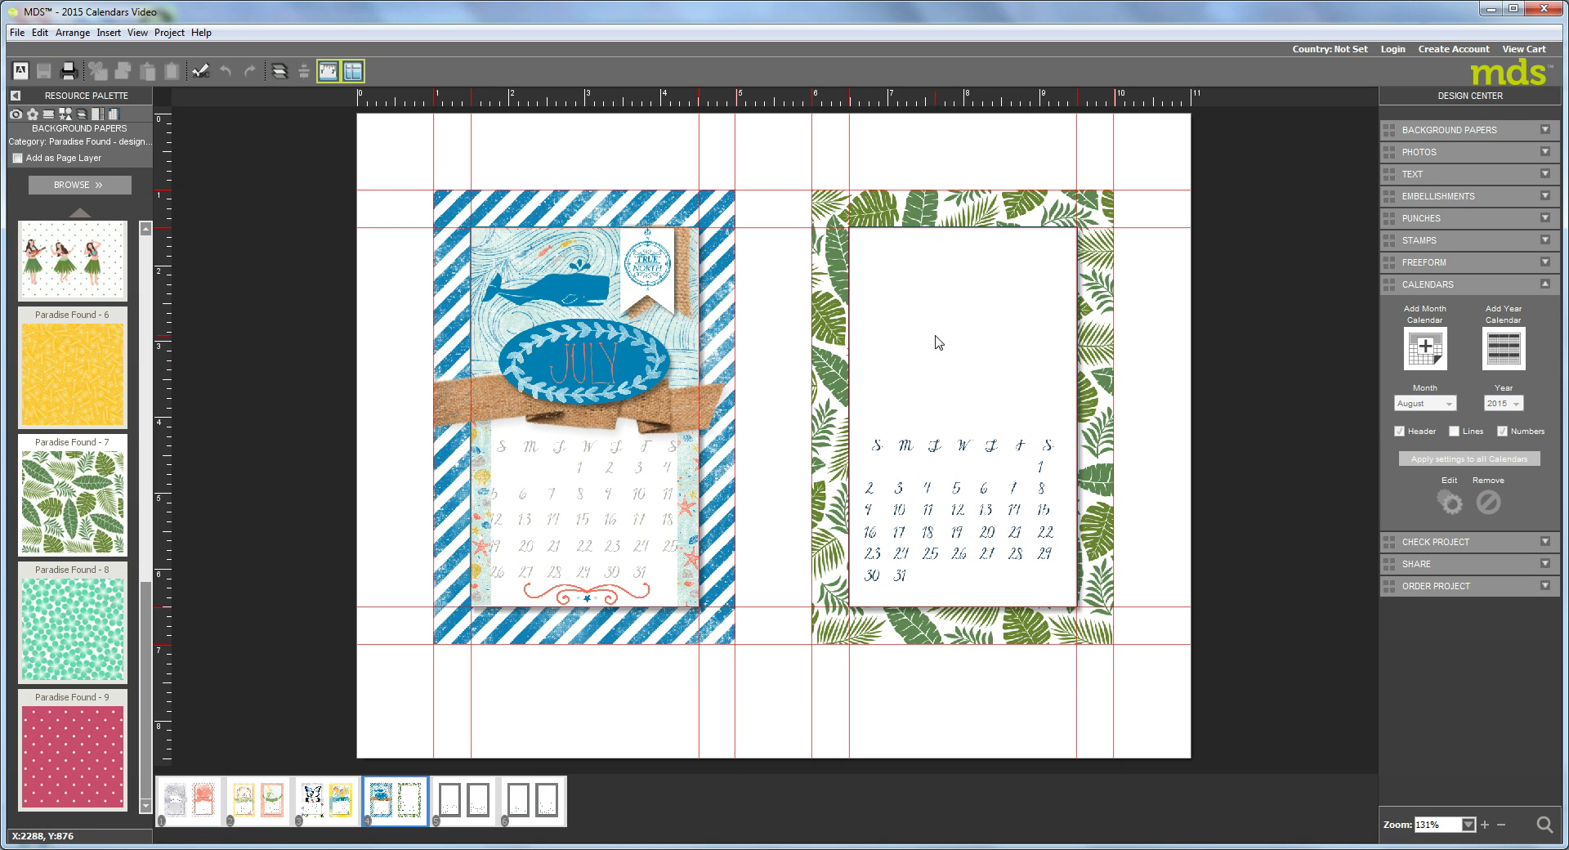
pyautogui.click(1428, 155)
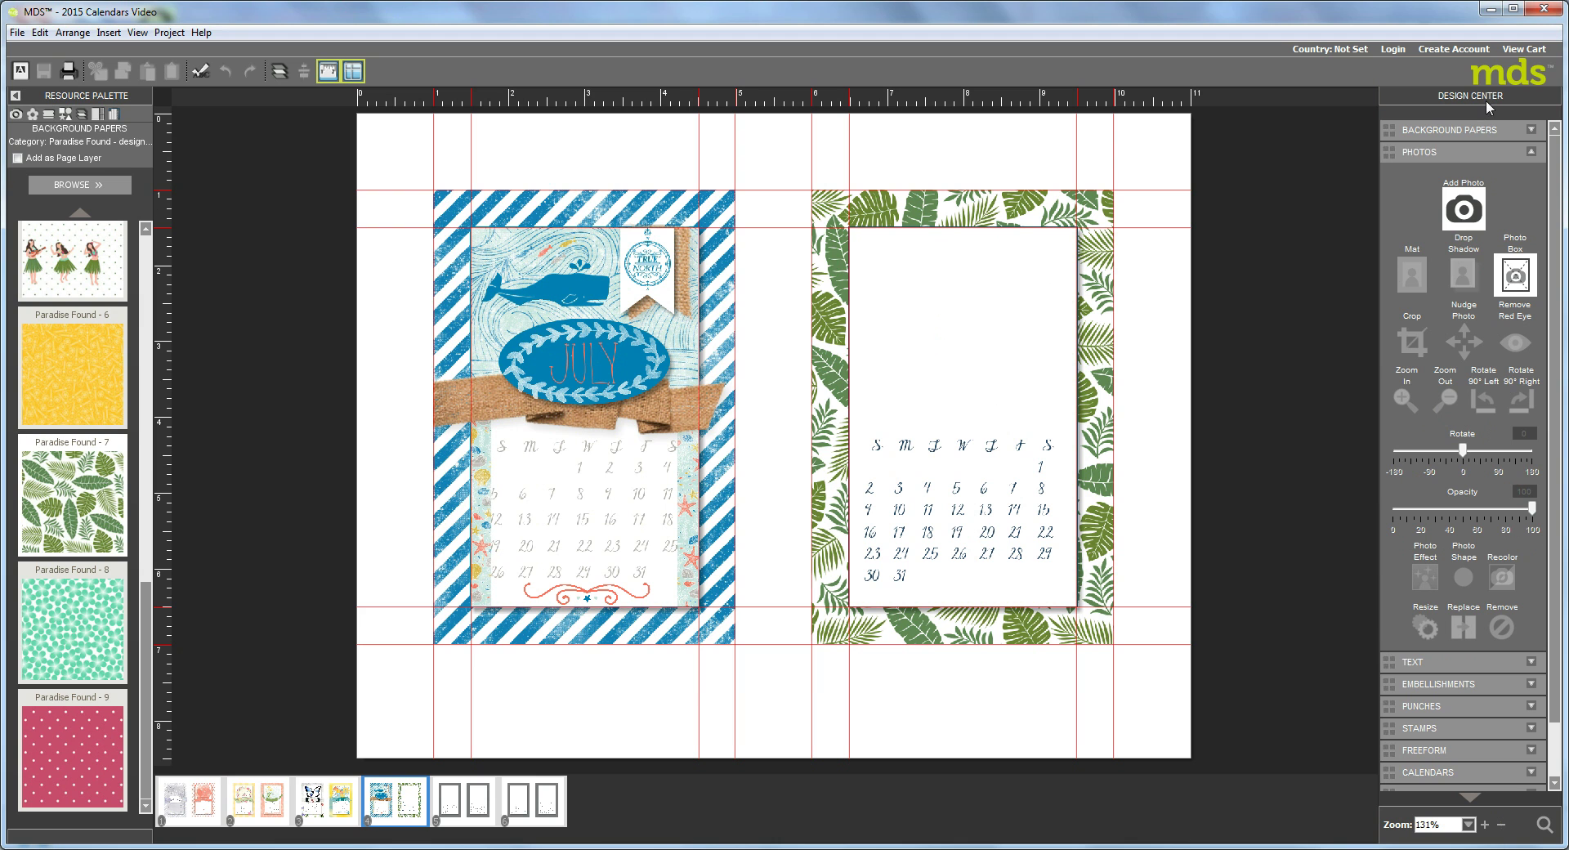
pyautogui.click(1515, 278)
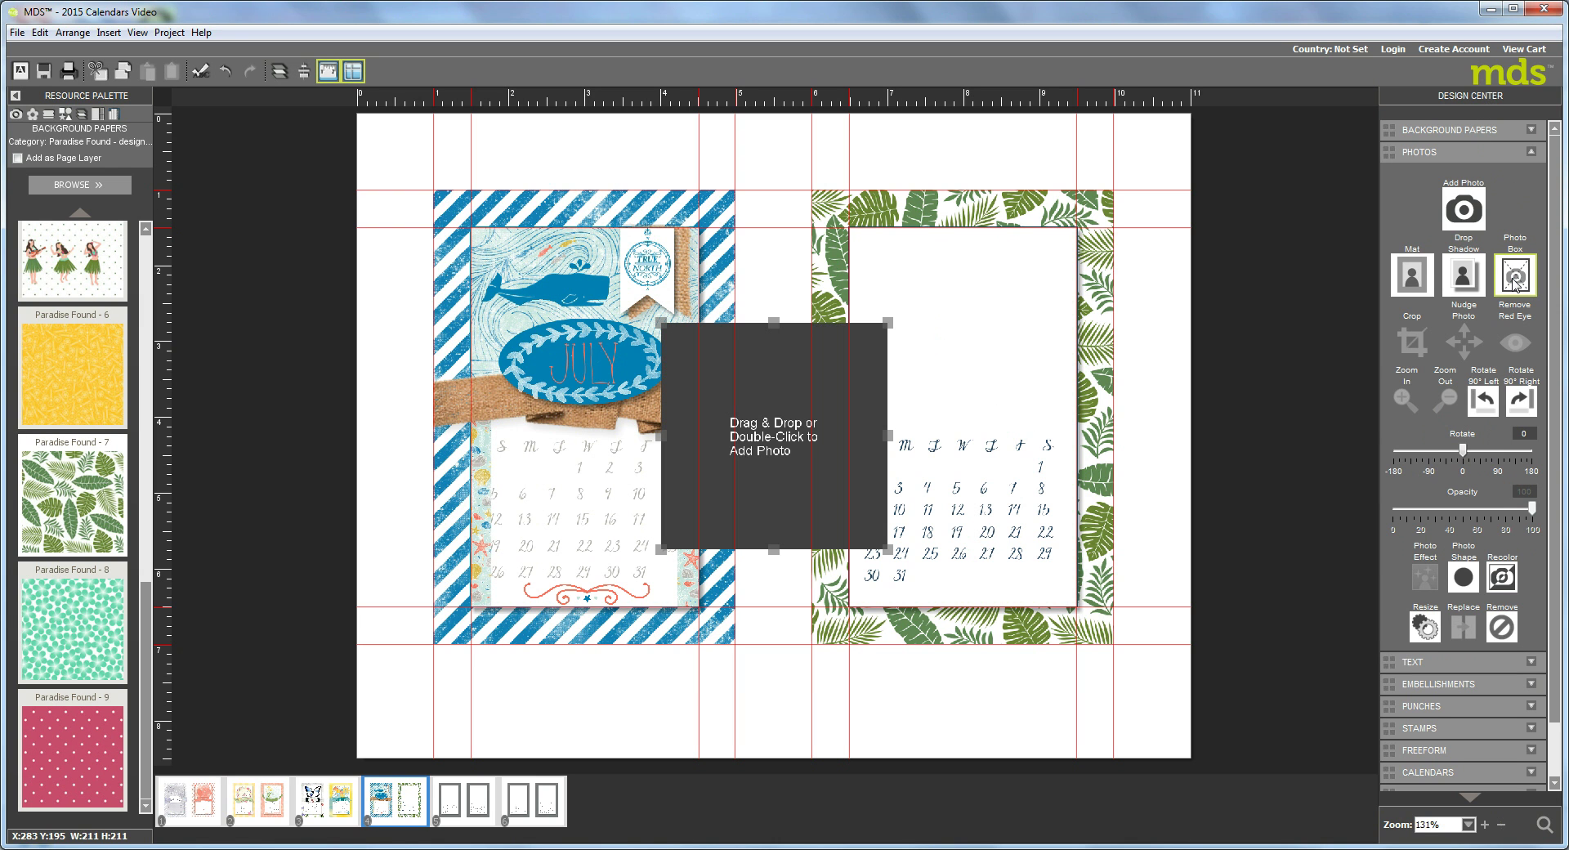
pyautogui.moveTo(757, 453); pyautogui.dragTo(944, 359)
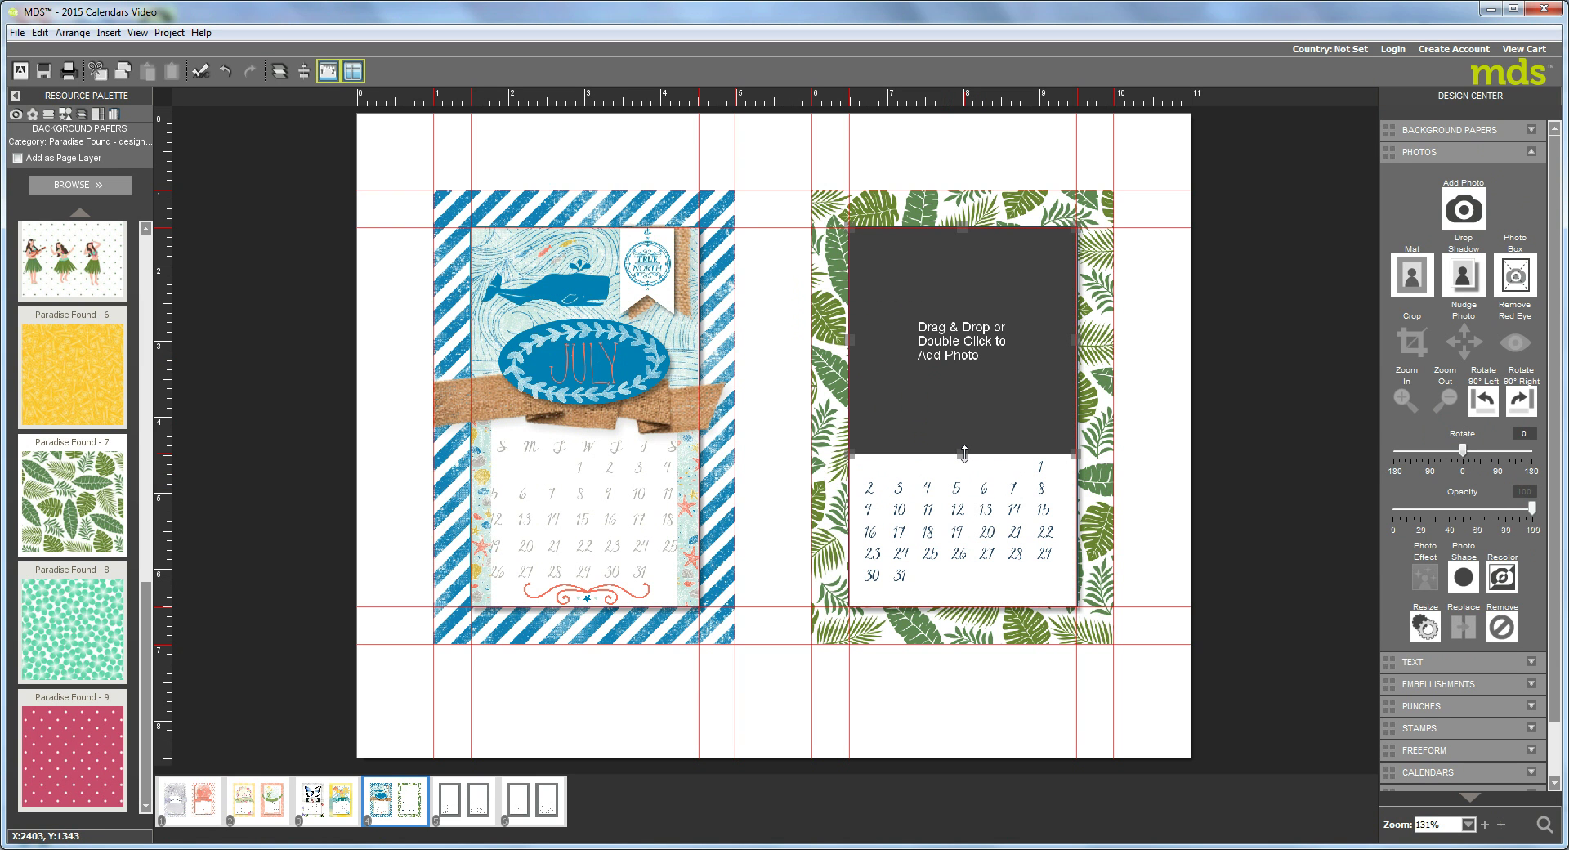
pyautogui.moveTo(959, 455); pyautogui.dragTo(962, 413)
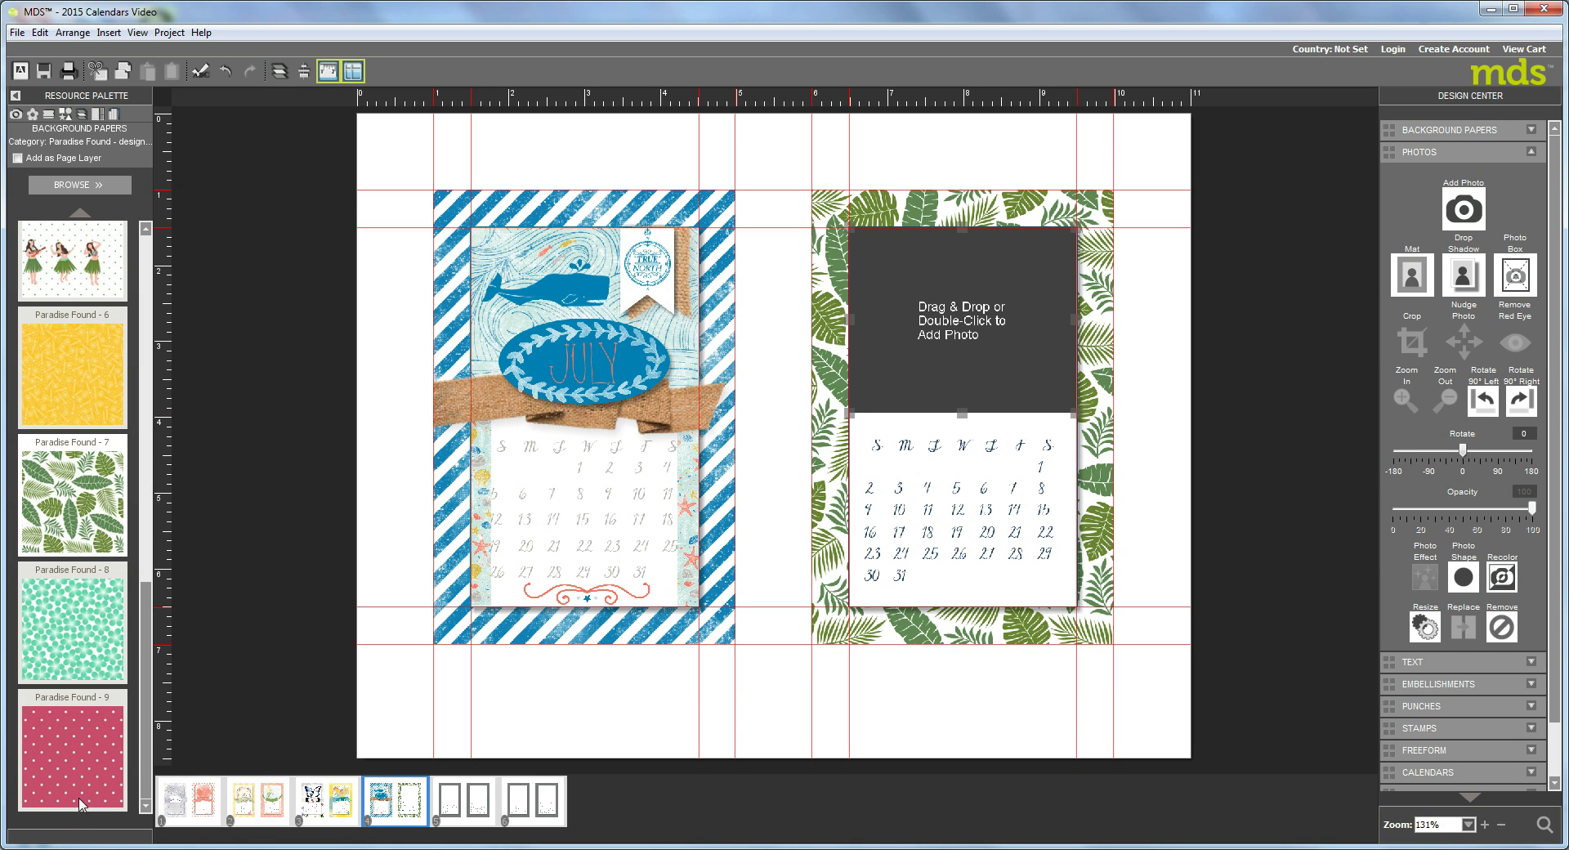
# Step: Fill the August photo box with the Paradise Found - 1 sunset background paper
pyautogui.click(145, 247)
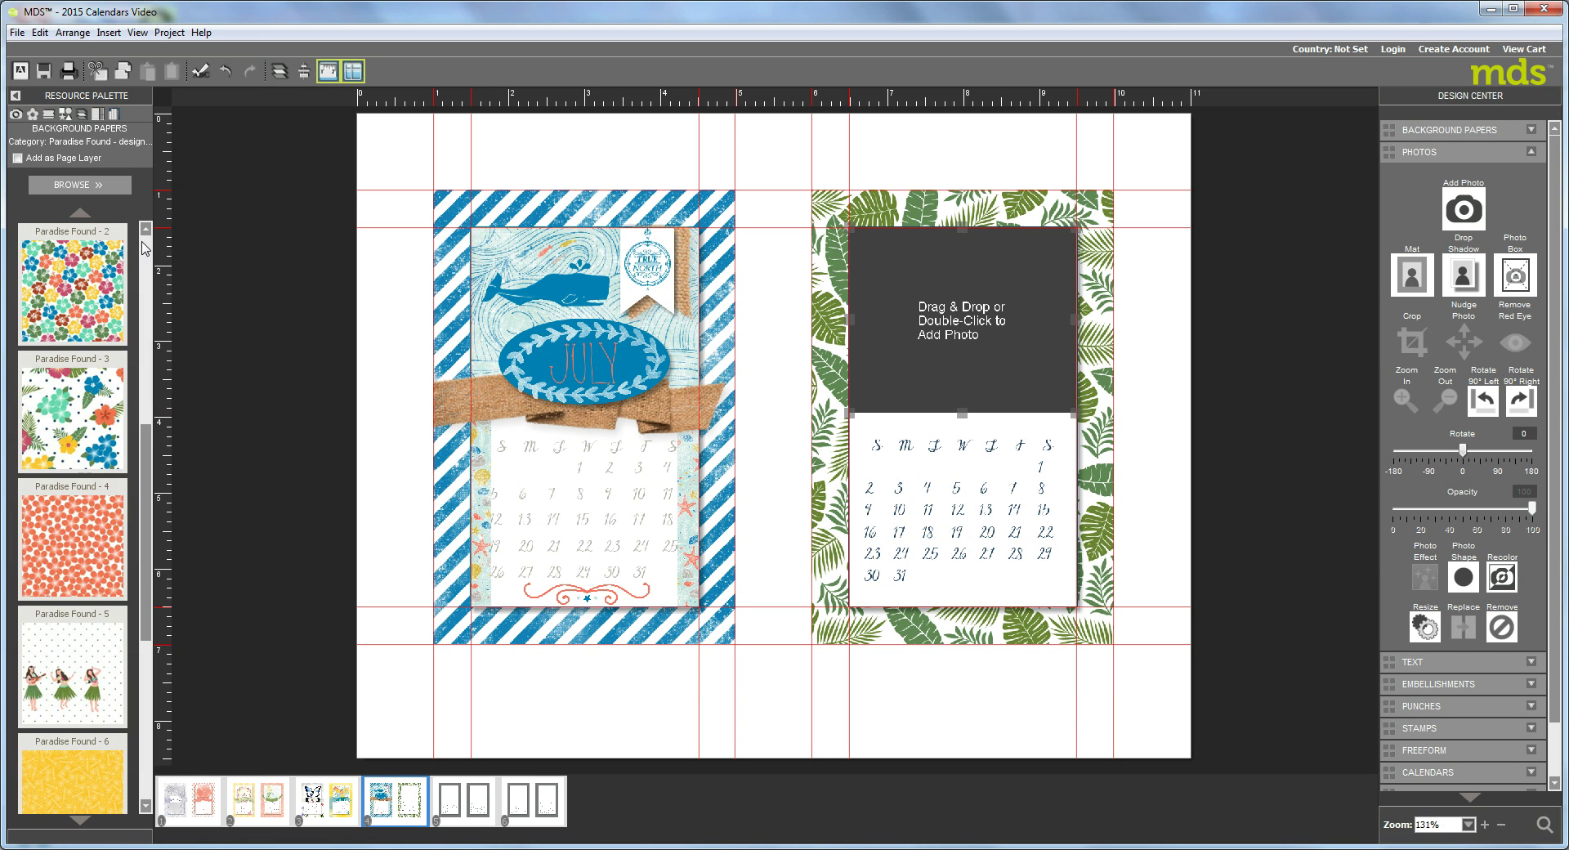
pyautogui.click(145, 247)
pyautogui.moveTo(75, 312); pyautogui.dragTo(967, 313)
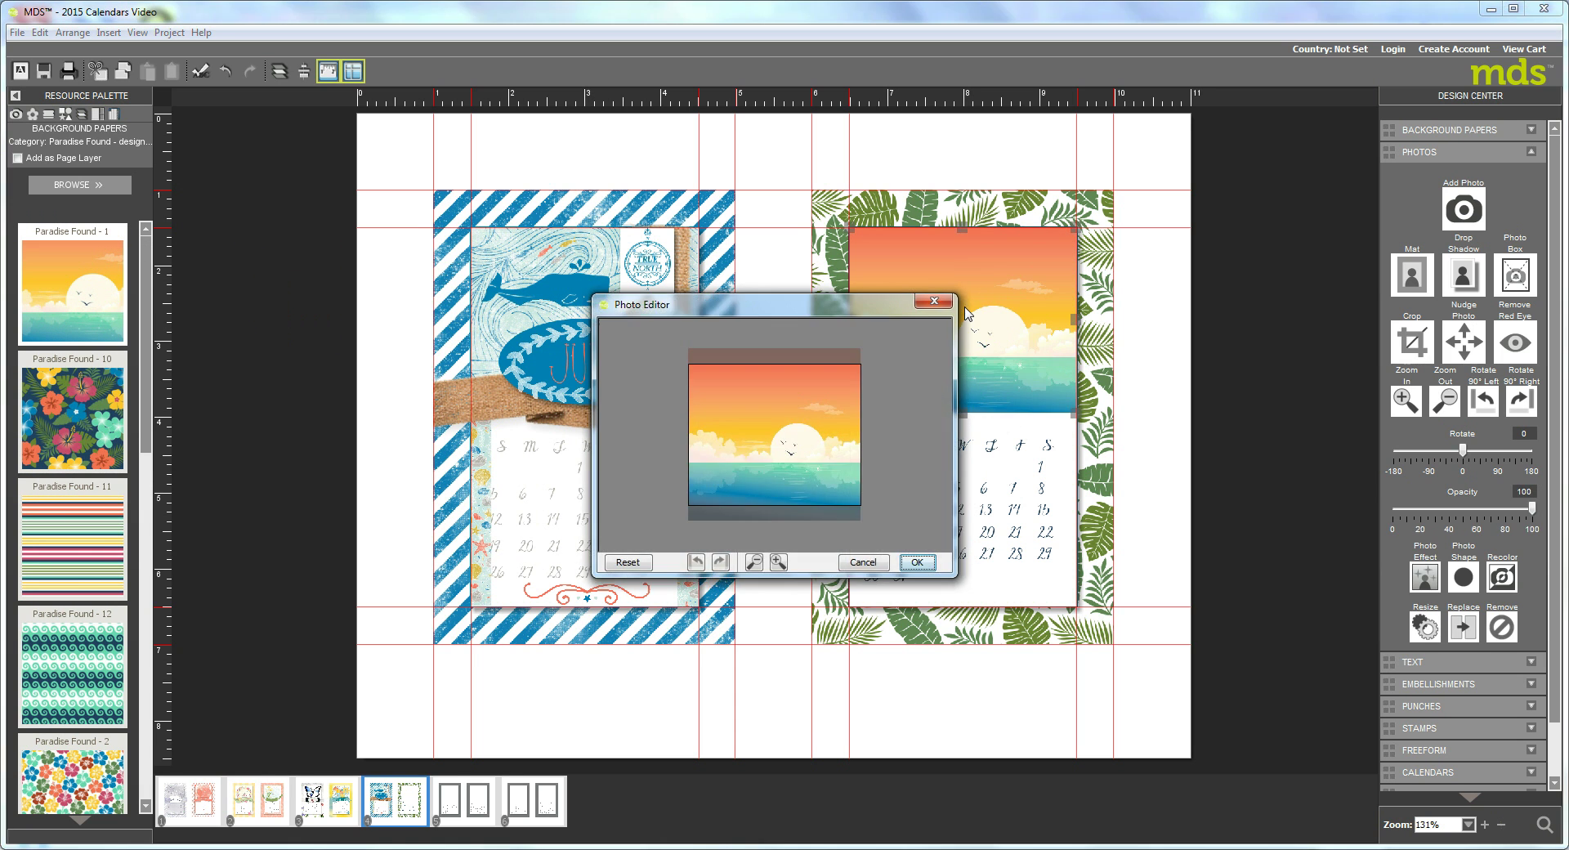
# Step: Enlarge the sunset paper in the Photo Editor and move the crop area down onto the water
pyautogui.click(778, 562)
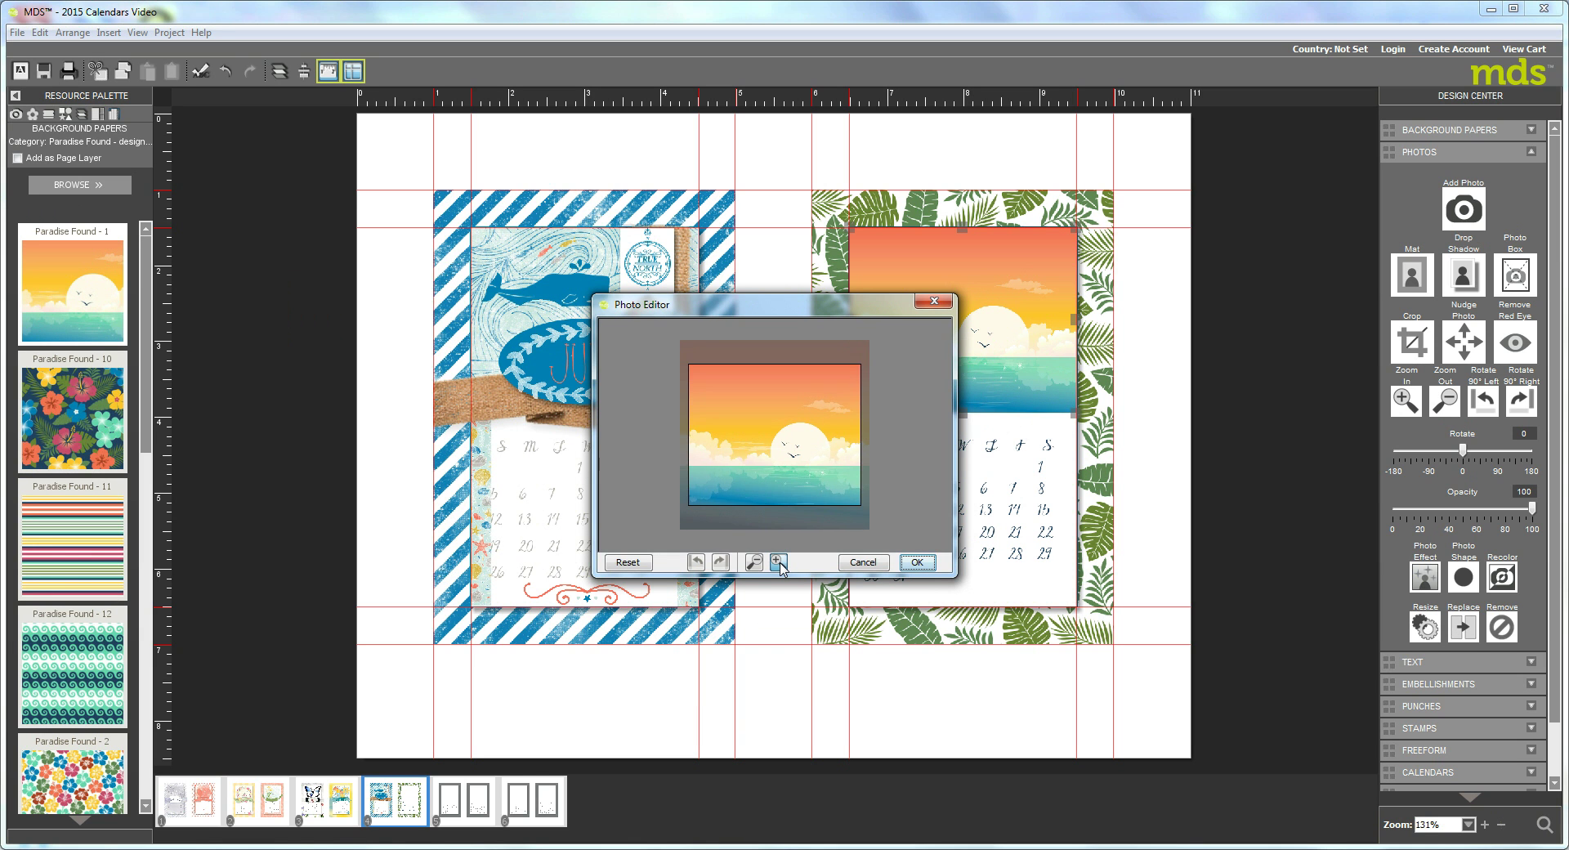
pyautogui.click(778, 562)
pyautogui.click(778, 563)
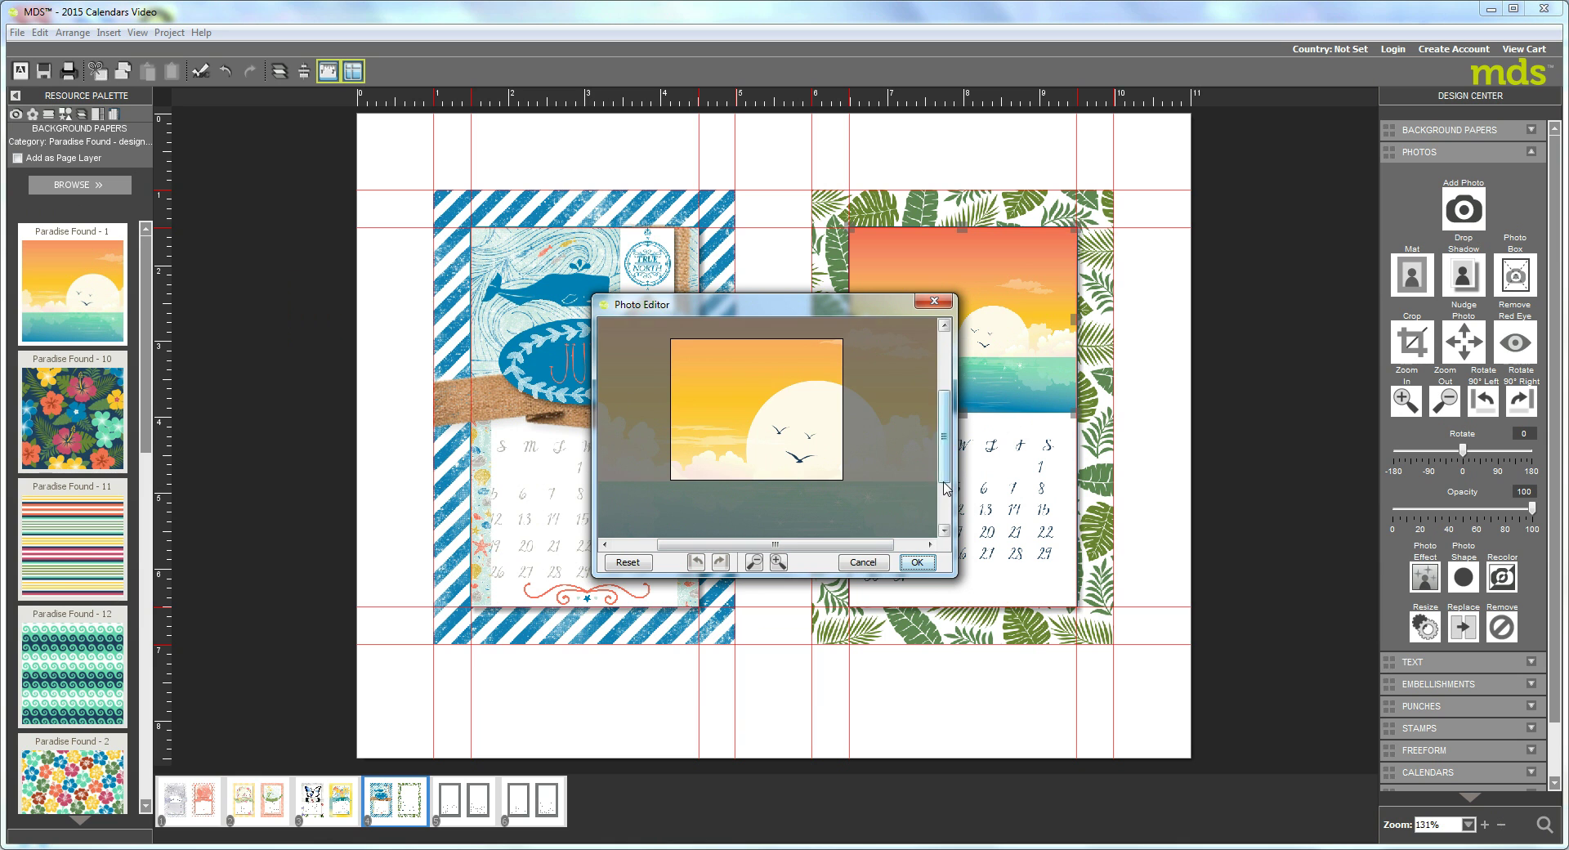
pyautogui.scroll(-1, 941, 478)
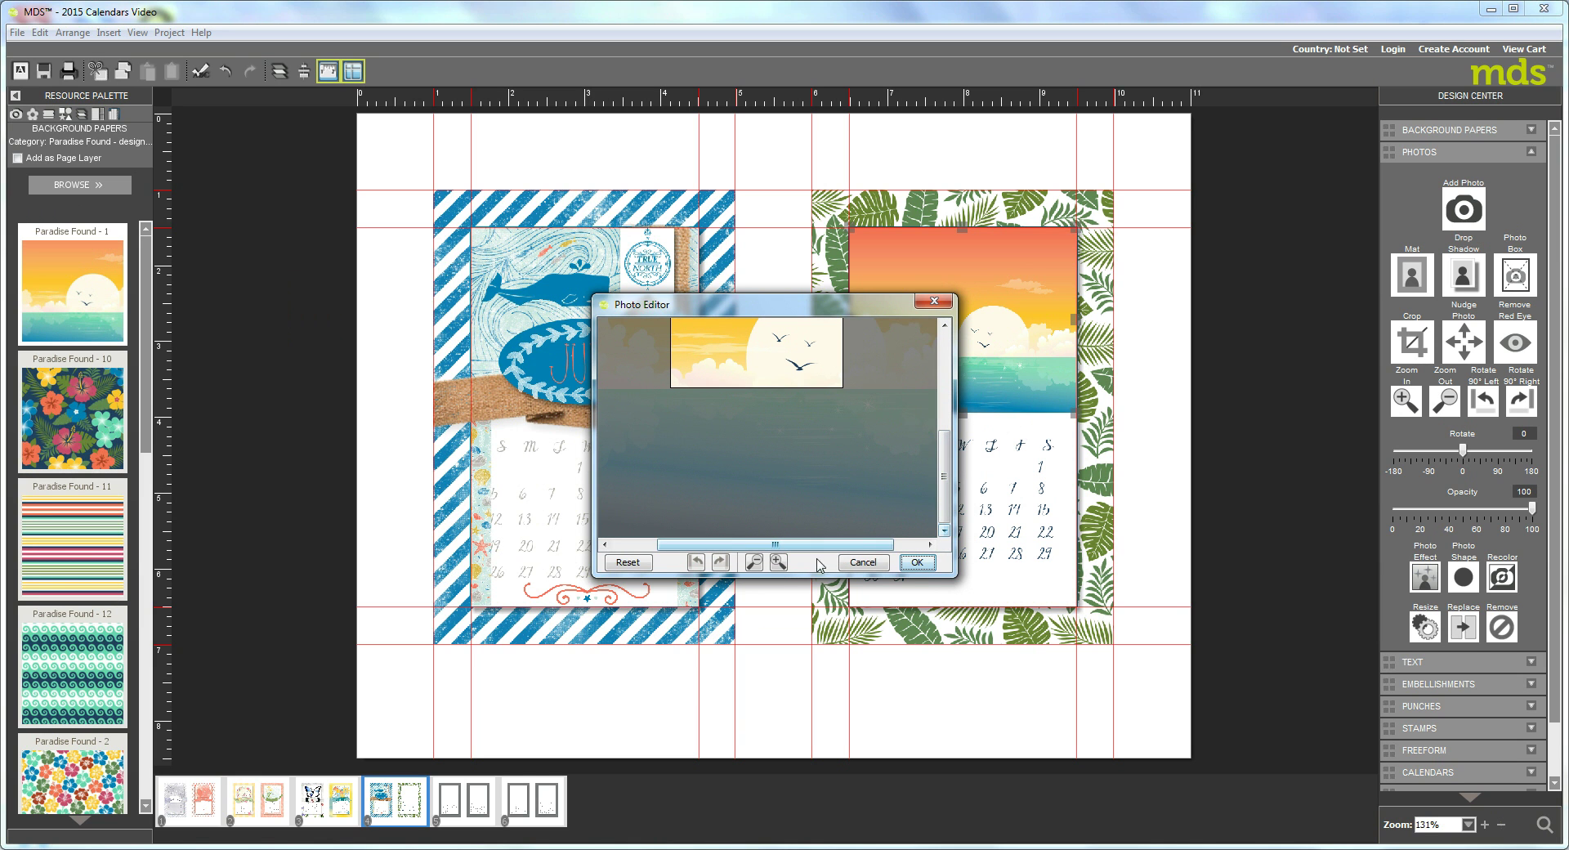
pyautogui.moveTo(798, 544); pyautogui.dragTo(691, 545)
pyautogui.moveTo(768, 361); pyautogui.dragTo(689, 527)
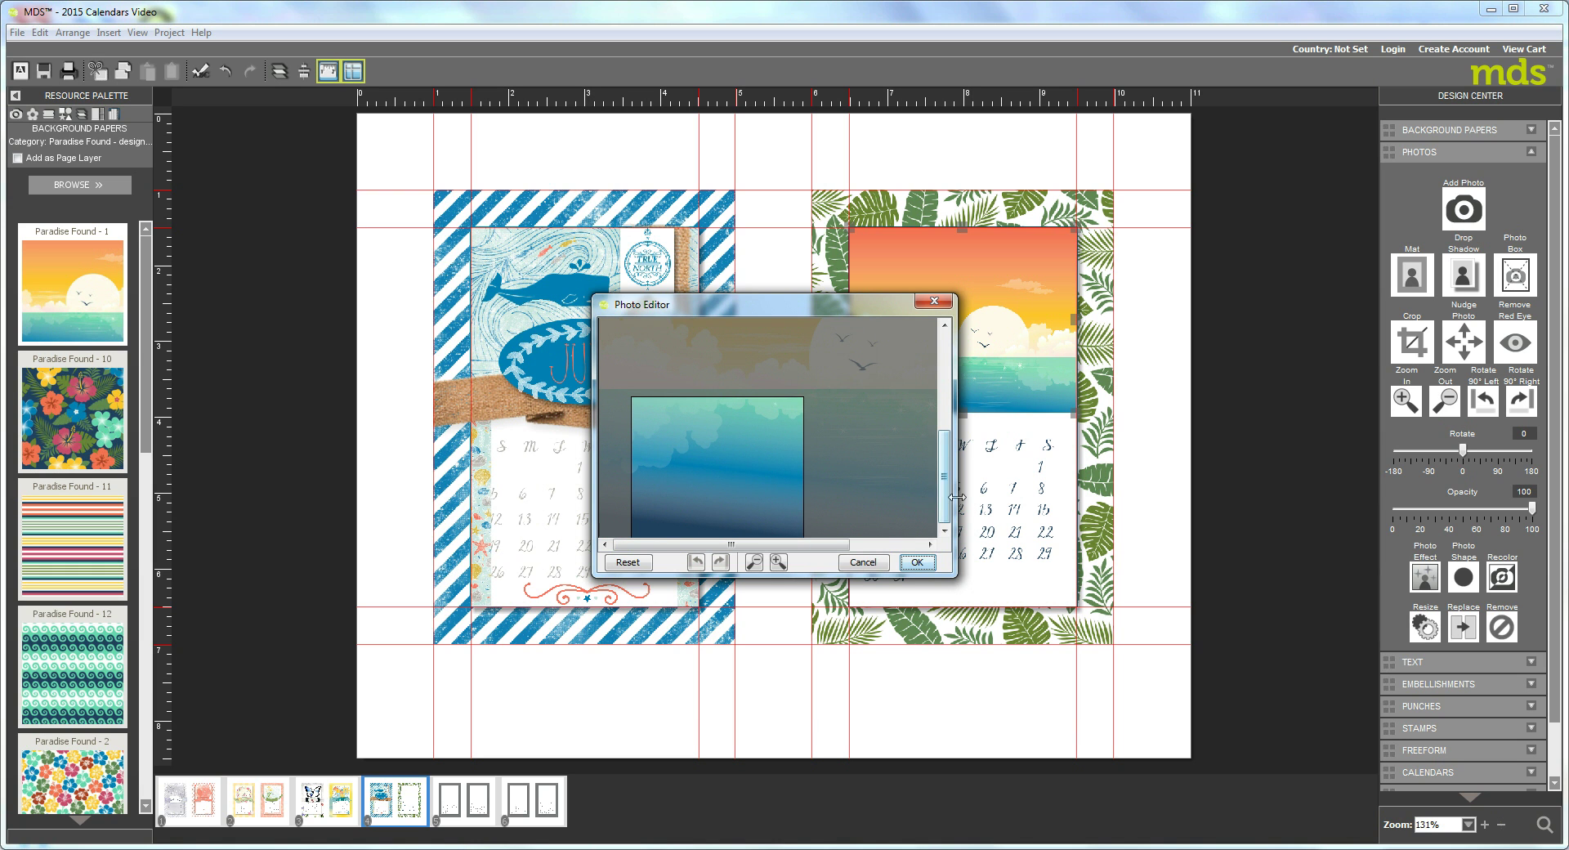
pyautogui.moveTo(767, 452)
pyautogui.mouseDown()
pyautogui.moveTo(827, 470)
pyautogui.moveTo(783, 475)
pyautogui.mouseUp()
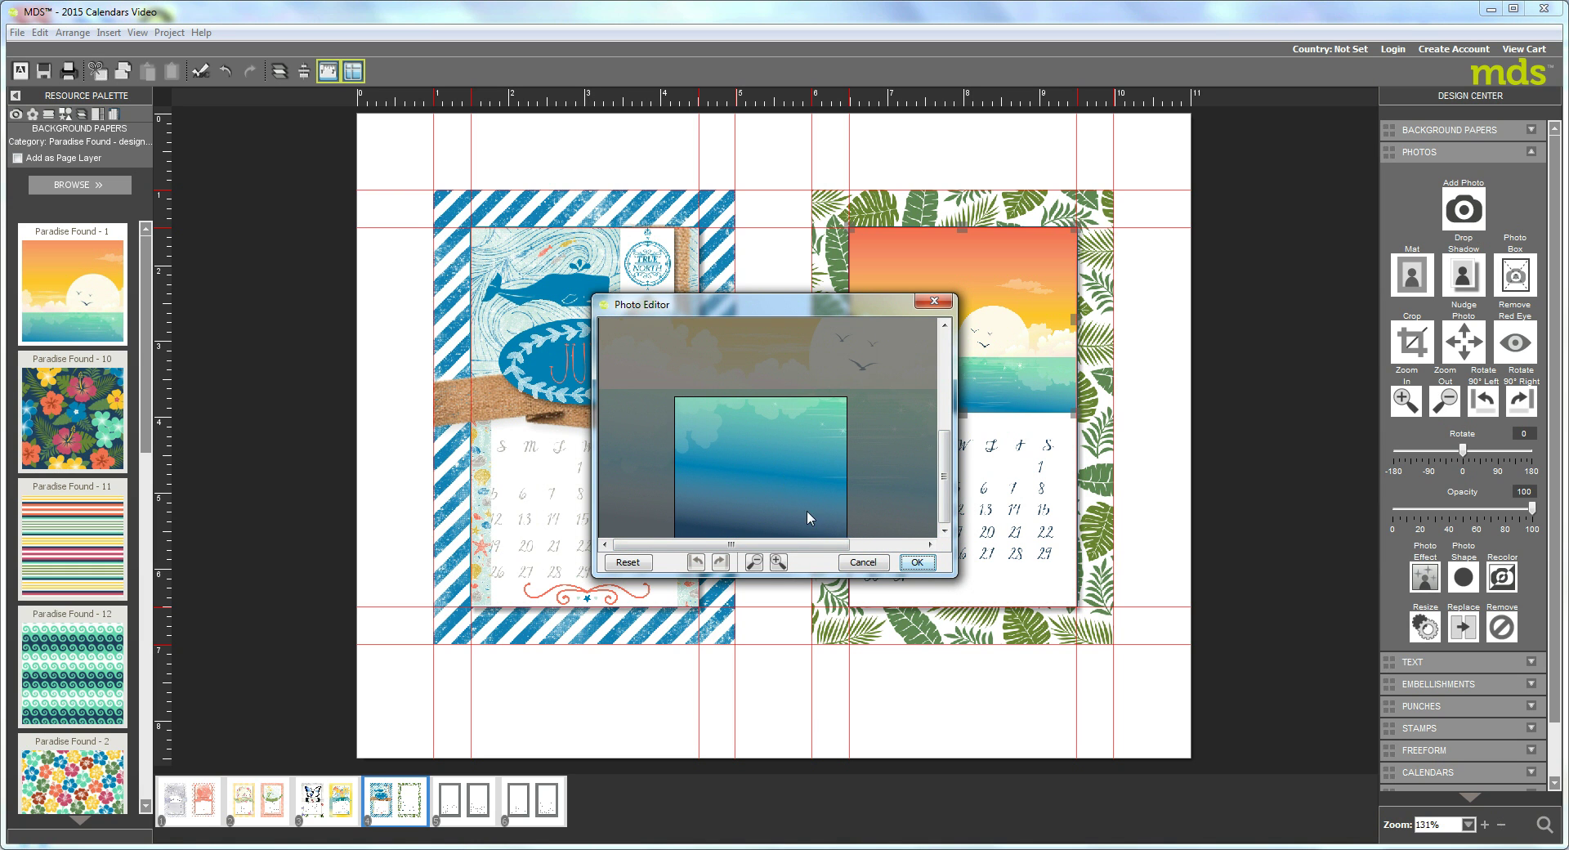
# Step: Enlarge the sunset paper further and reposition the crop area over the deeper blue water
pyautogui.click(778, 563)
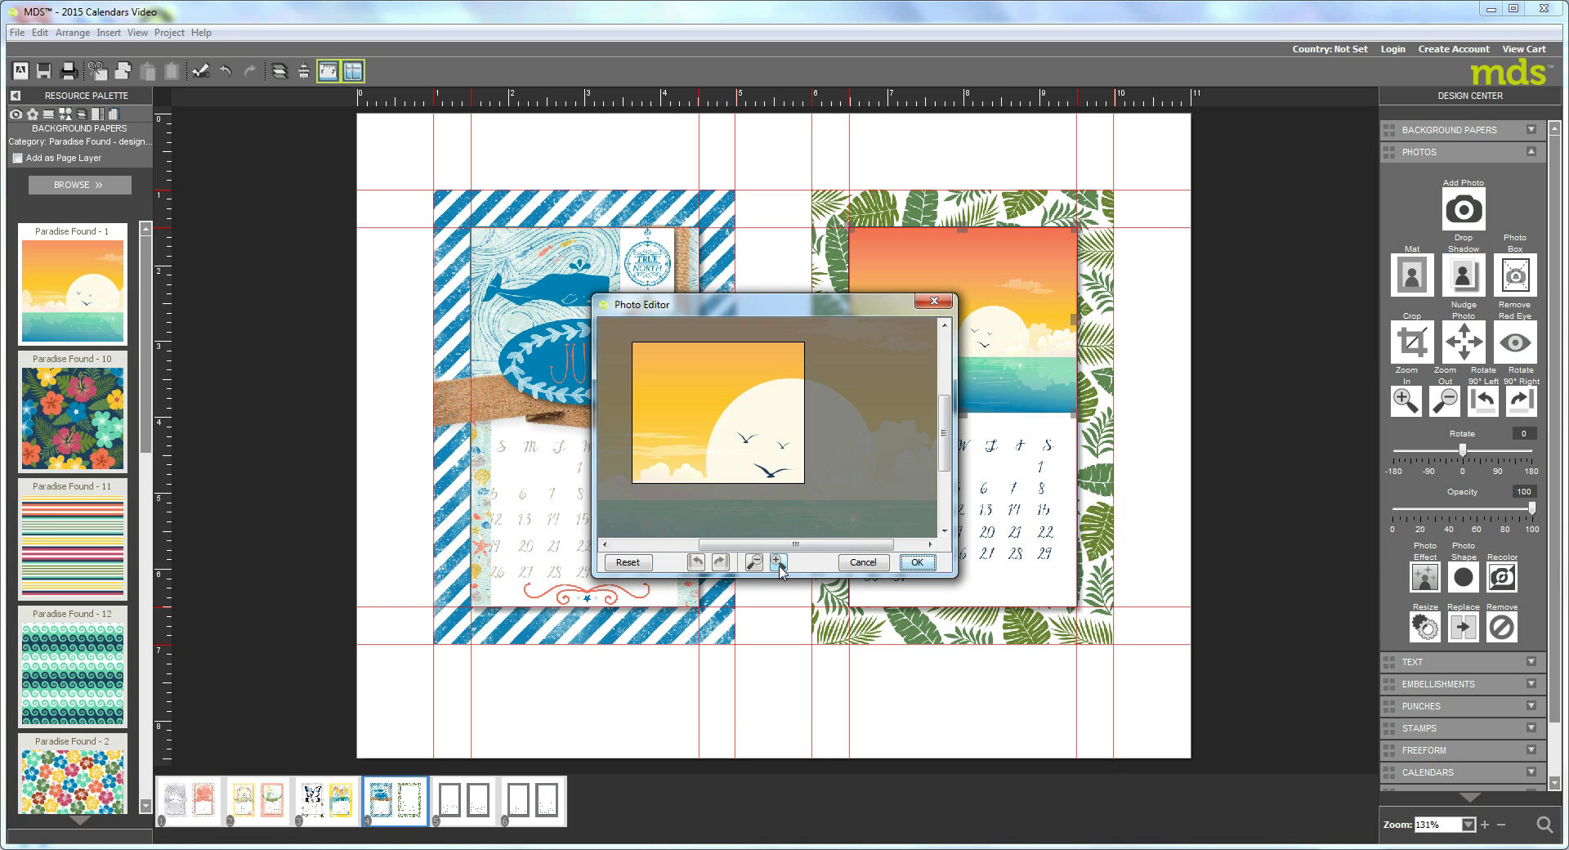
pyautogui.click(779, 564)
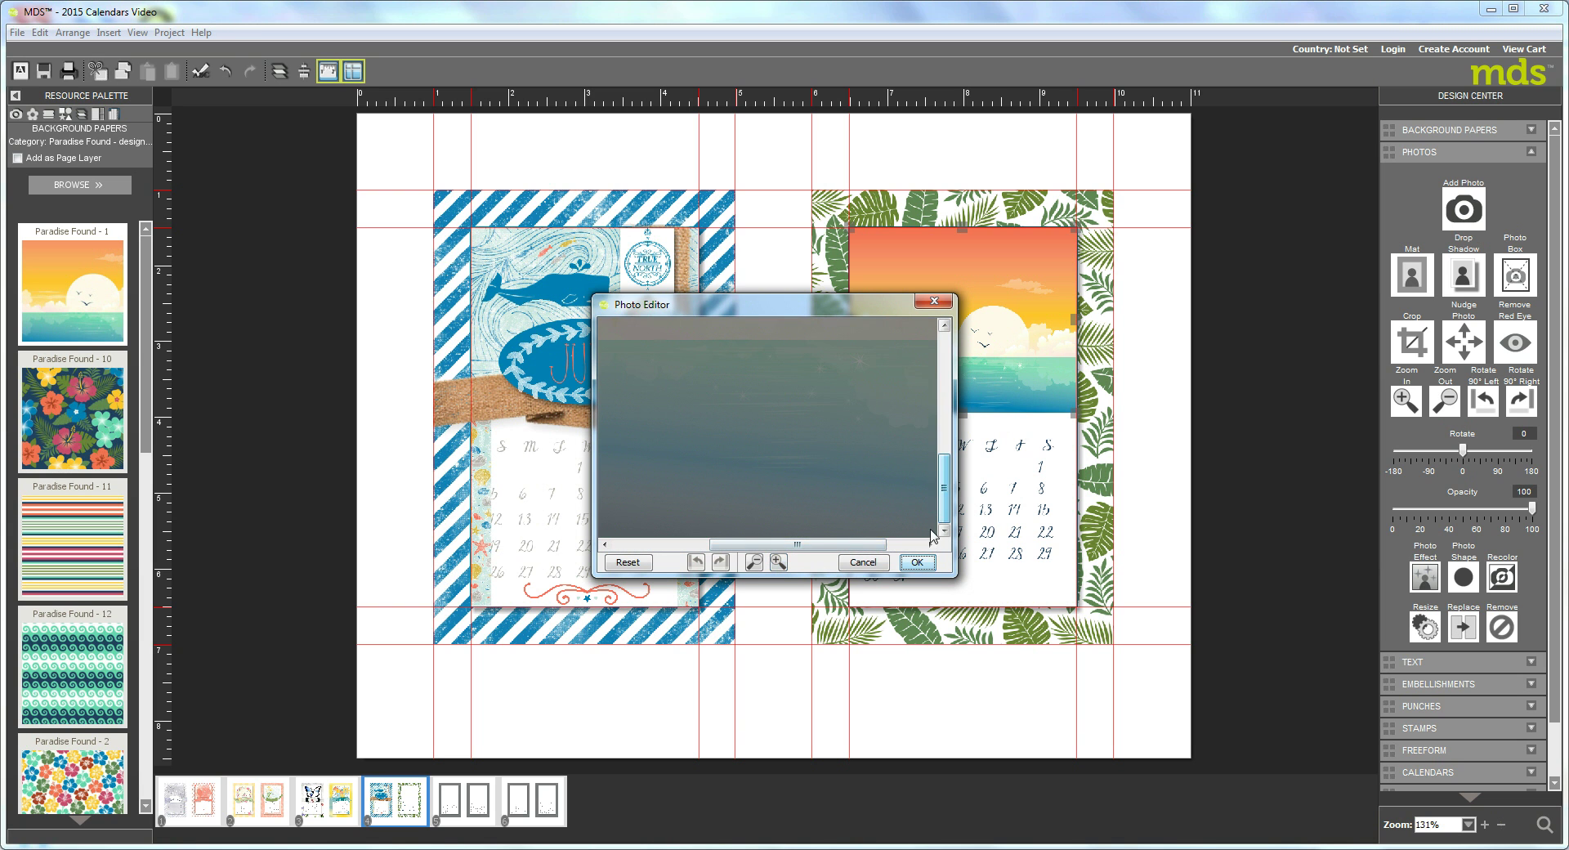
pyautogui.moveTo(945, 479); pyautogui.dragTo(946, 490)
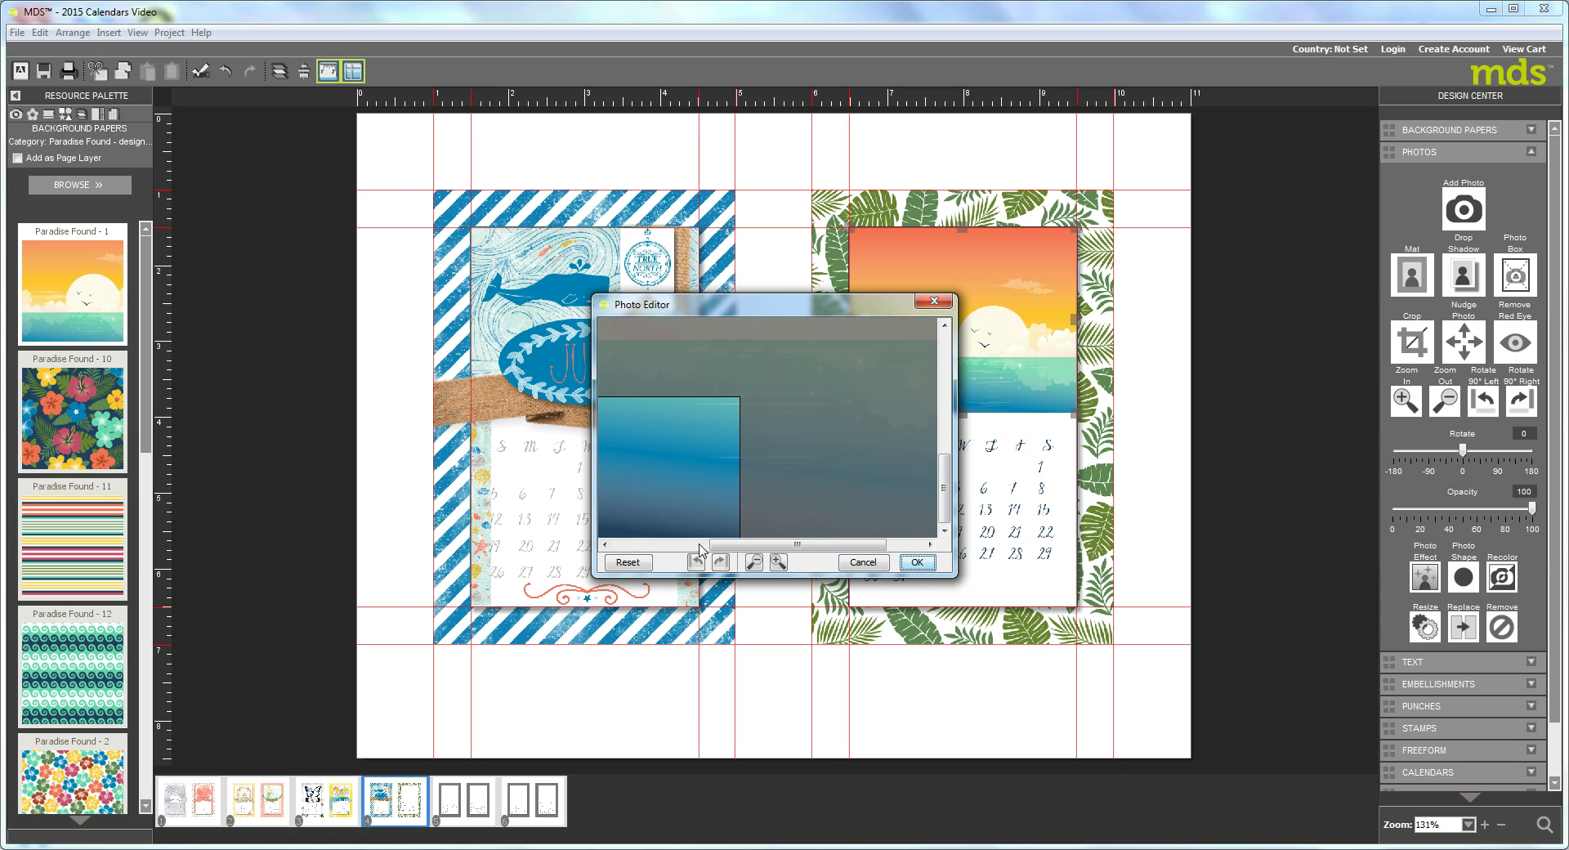
pyautogui.moveTo(780, 545); pyautogui.dragTo(712, 545)
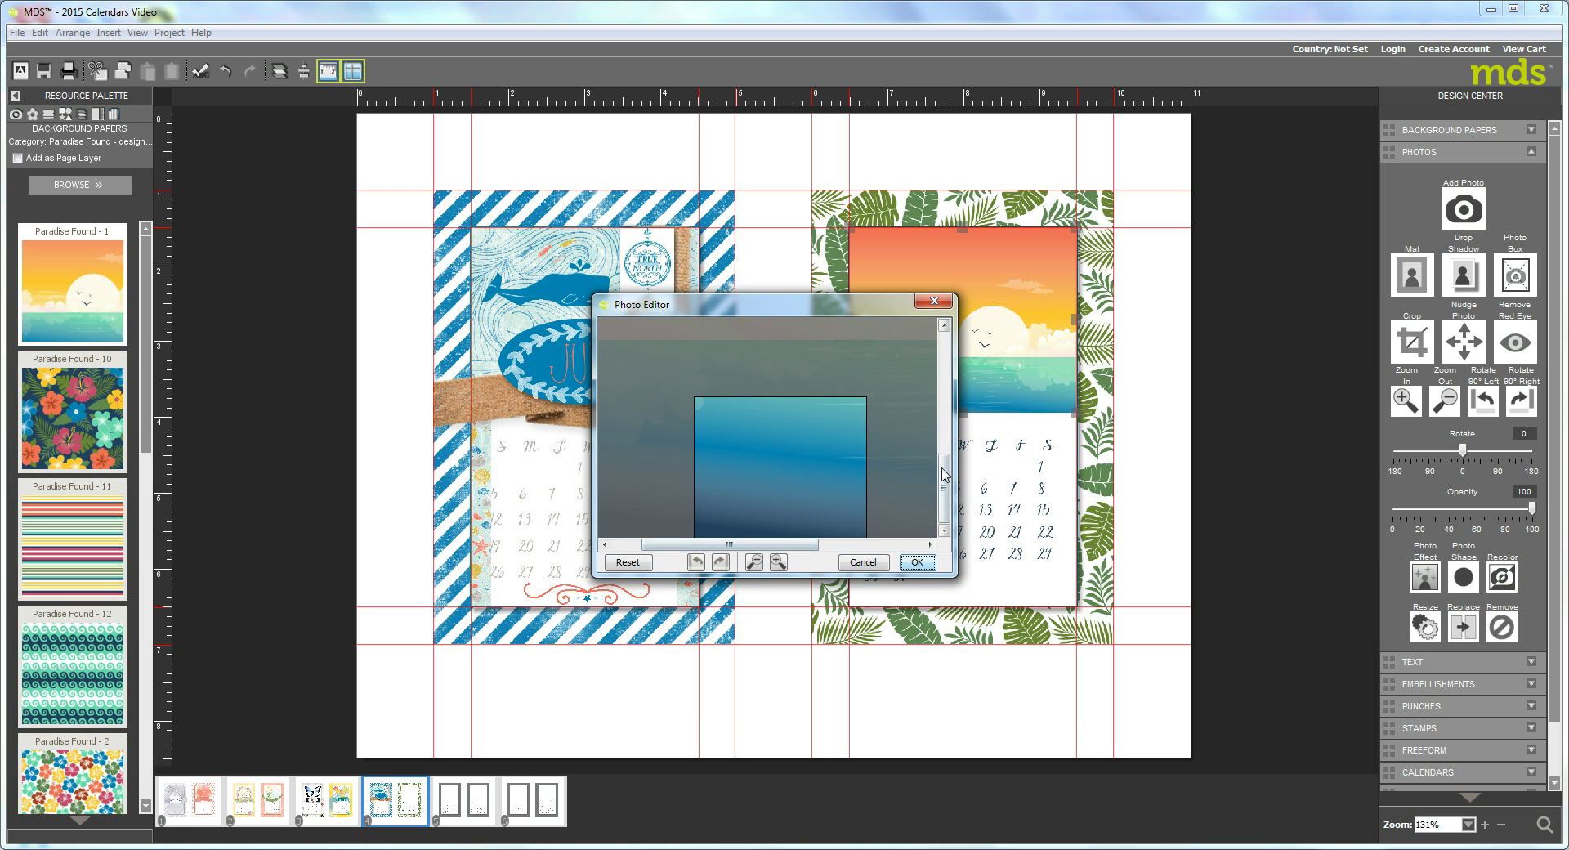
# Step: Zoom in on the paper past the pixelation warning, centre the crop on the darkest blue water and apply it
pyautogui.click(777, 562)
pyautogui.click(777, 563)
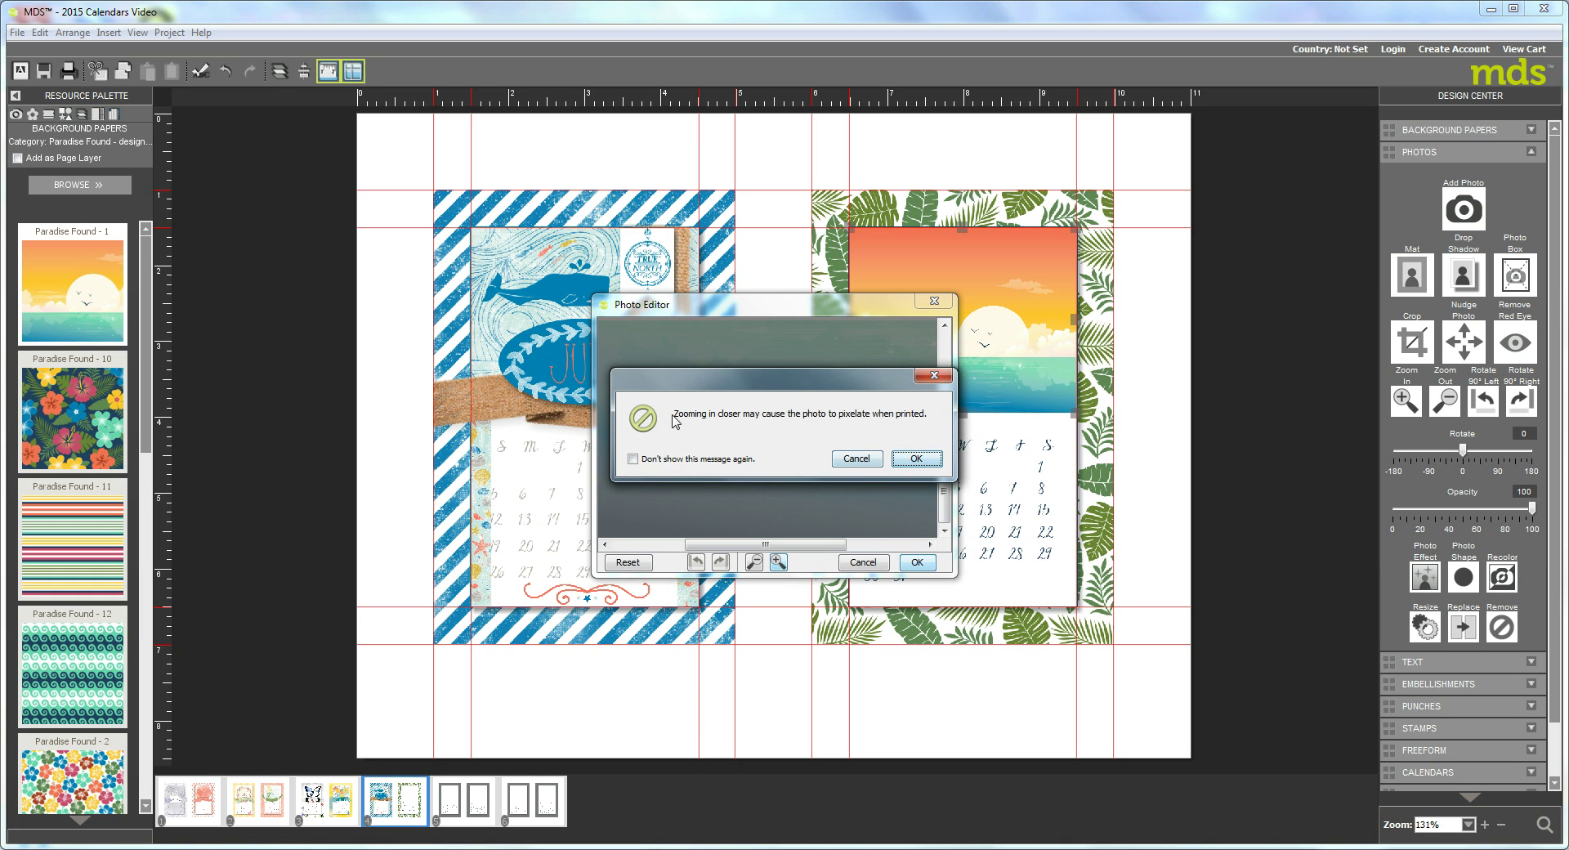
pyautogui.click(912, 460)
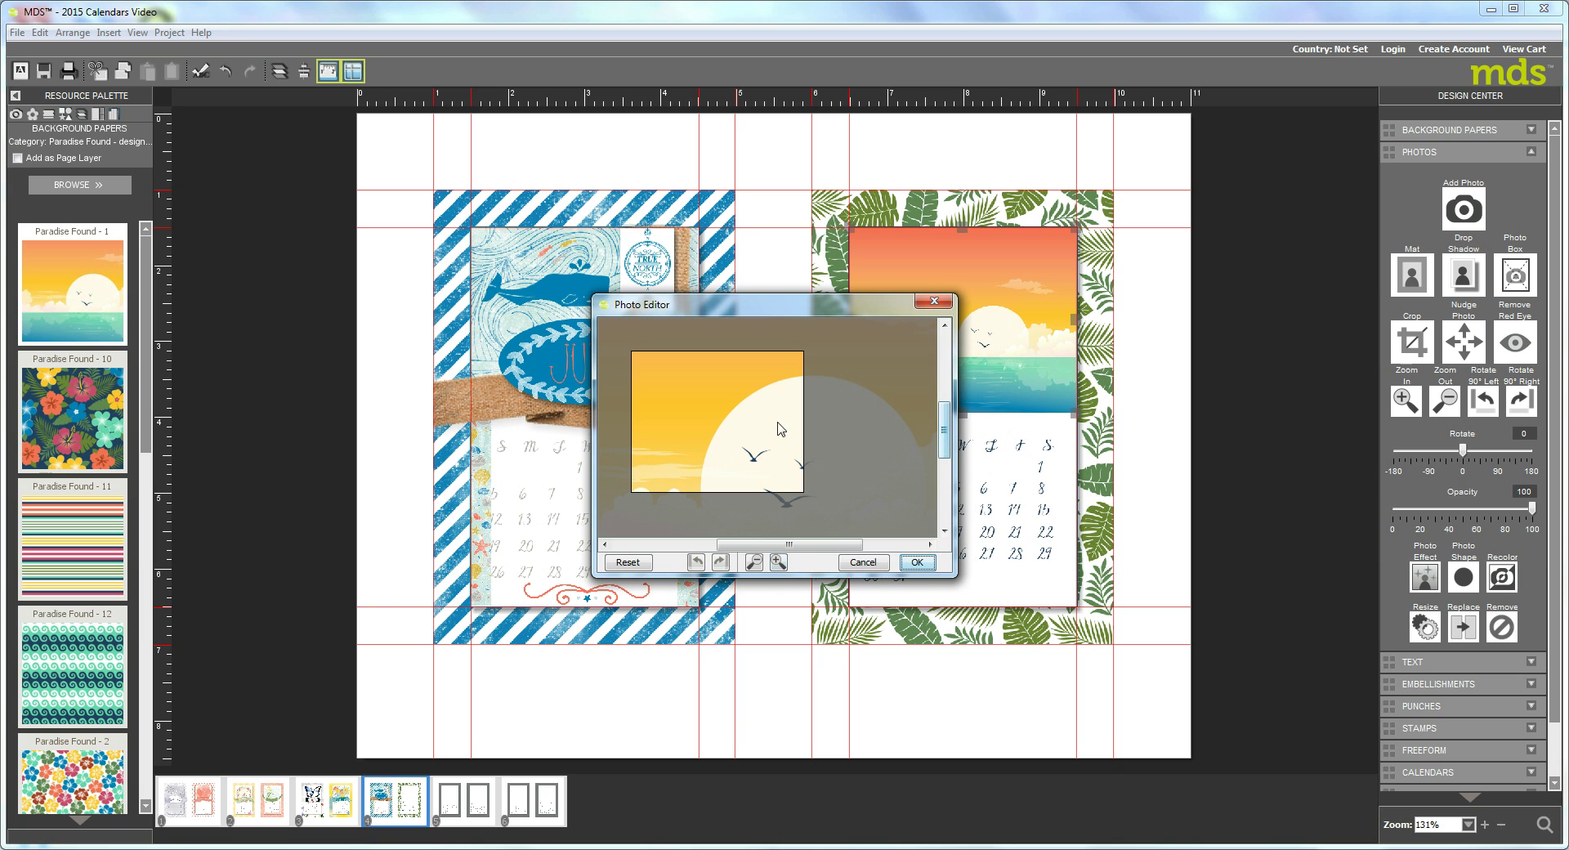
pyautogui.moveTo(944, 446); pyautogui.dragTo(944, 495)
pyautogui.moveTo(766, 538); pyautogui.dragTo(719, 539)
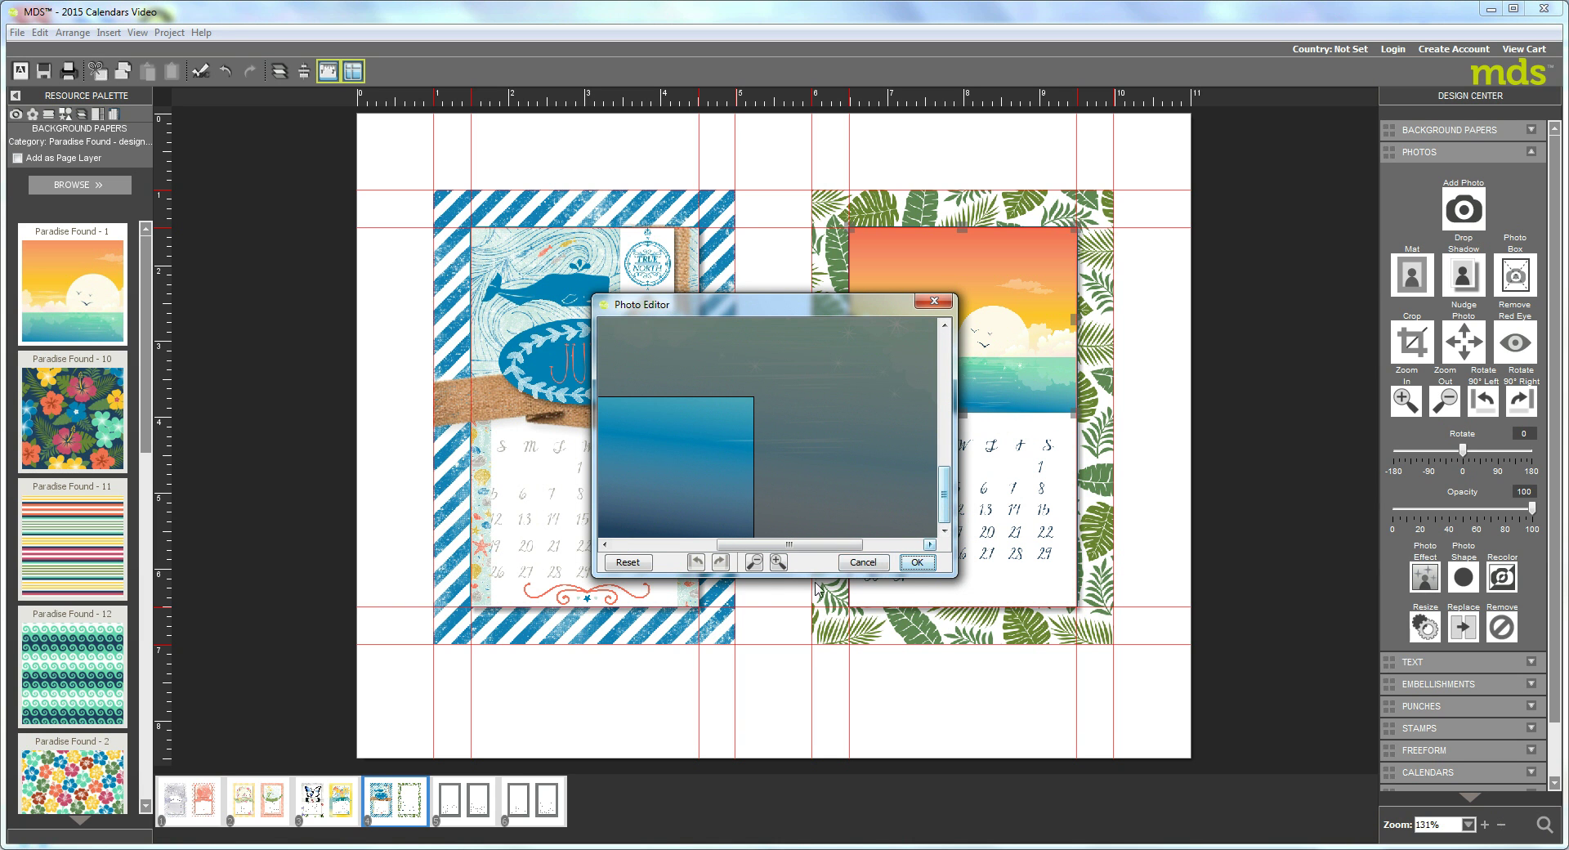
pyautogui.moveTo(726, 544); pyautogui.dragTo(689, 548)
pyautogui.moveTo(738, 503); pyautogui.dragTo(717, 528)
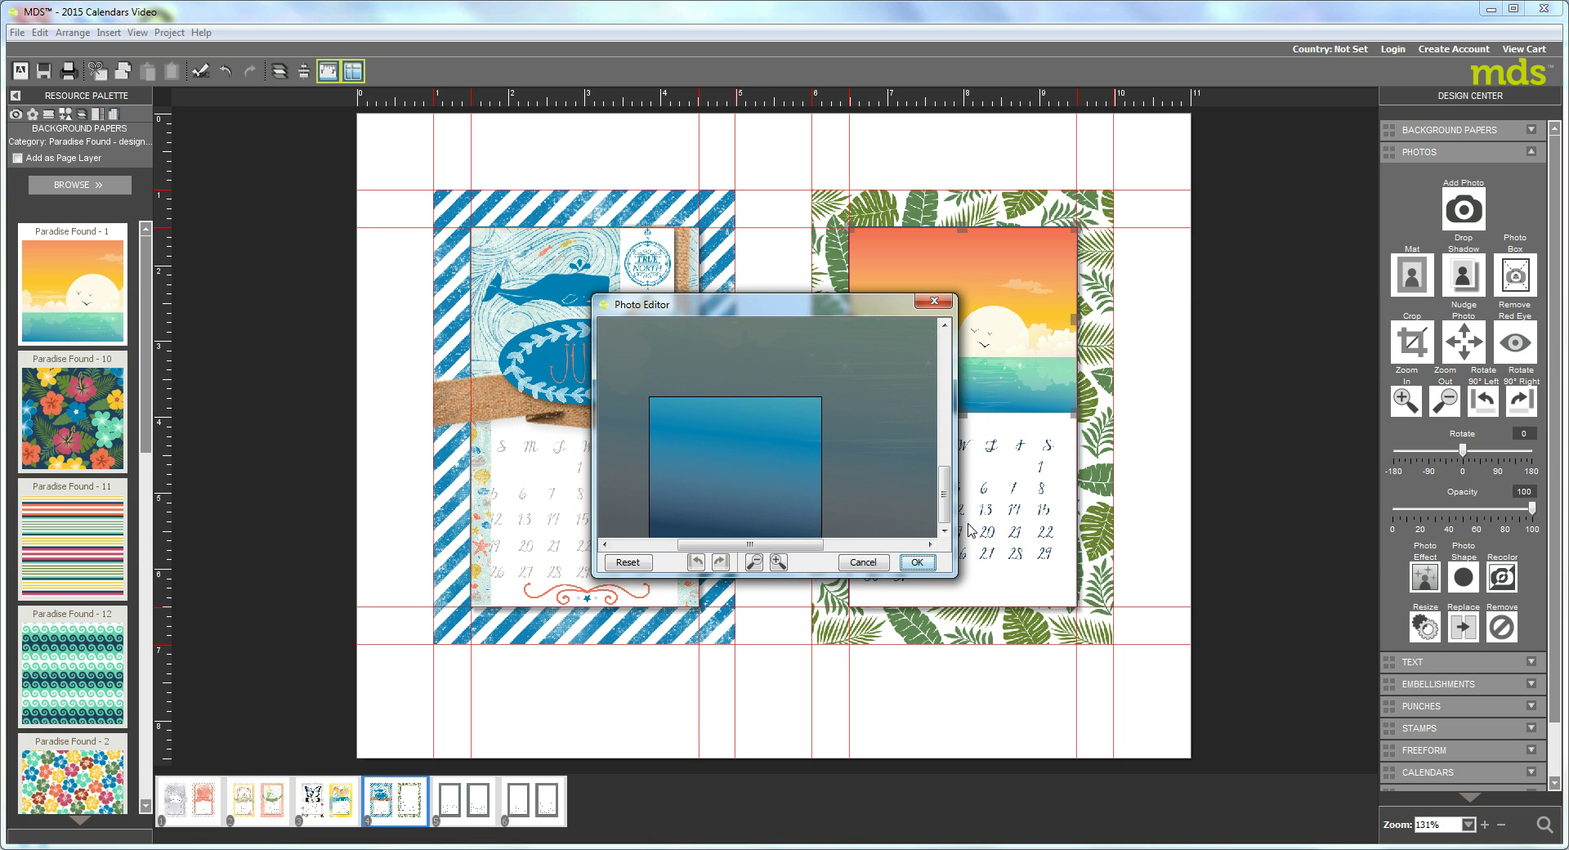
pyautogui.click(919, 562)
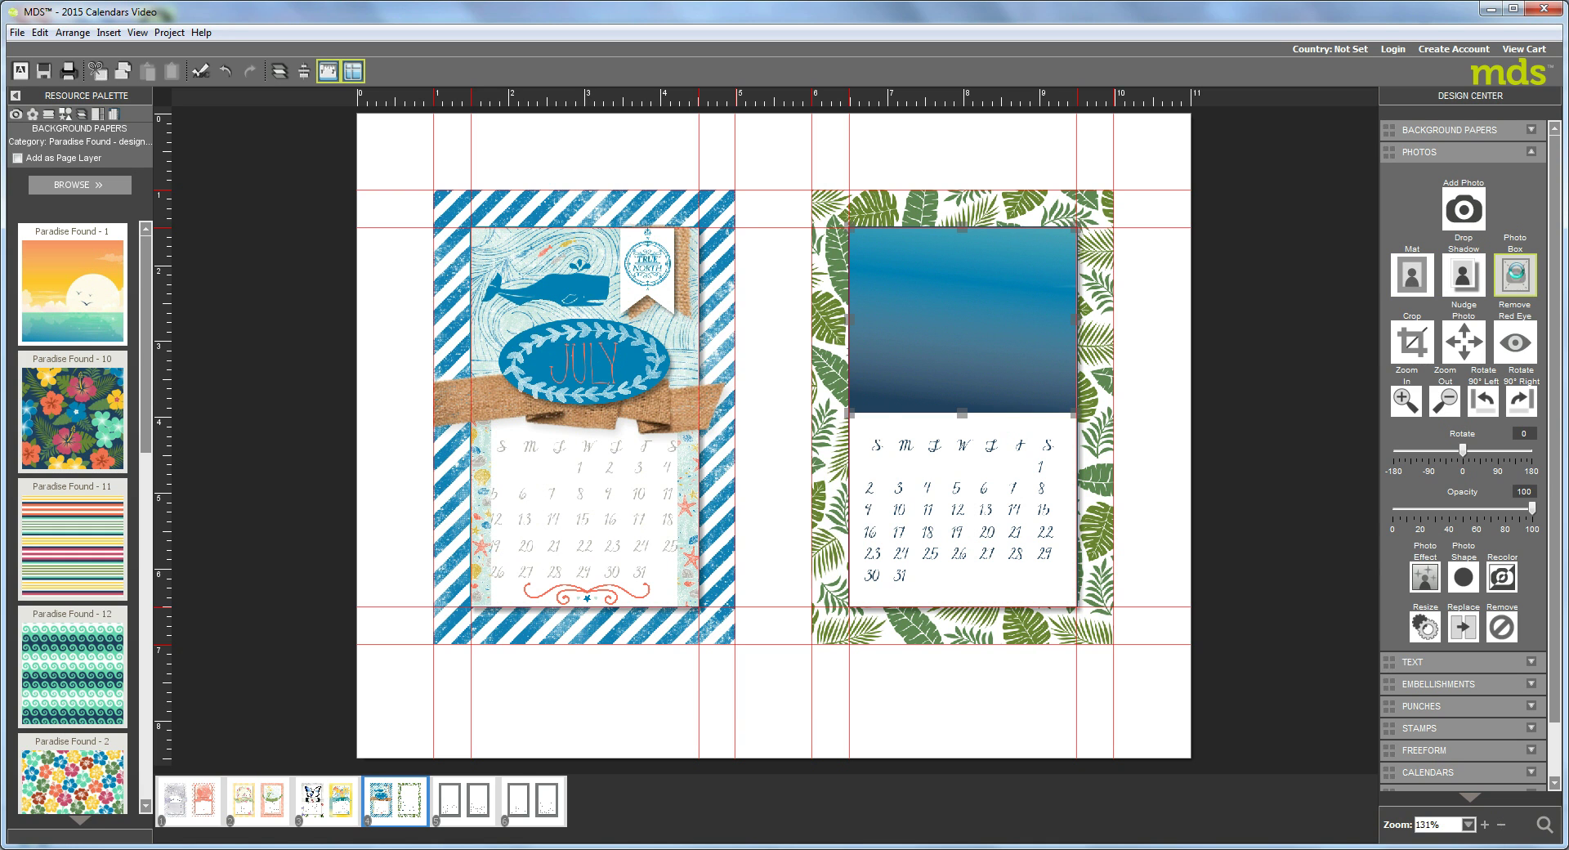
# Step: Add a second photo box as a thin band across the August page's full width, overlapping the blue area's lower edge
pyautogui.click(1516, 277)
pyautogui.moveTo(773, 554); pyautogui.dragTo(949, 403)
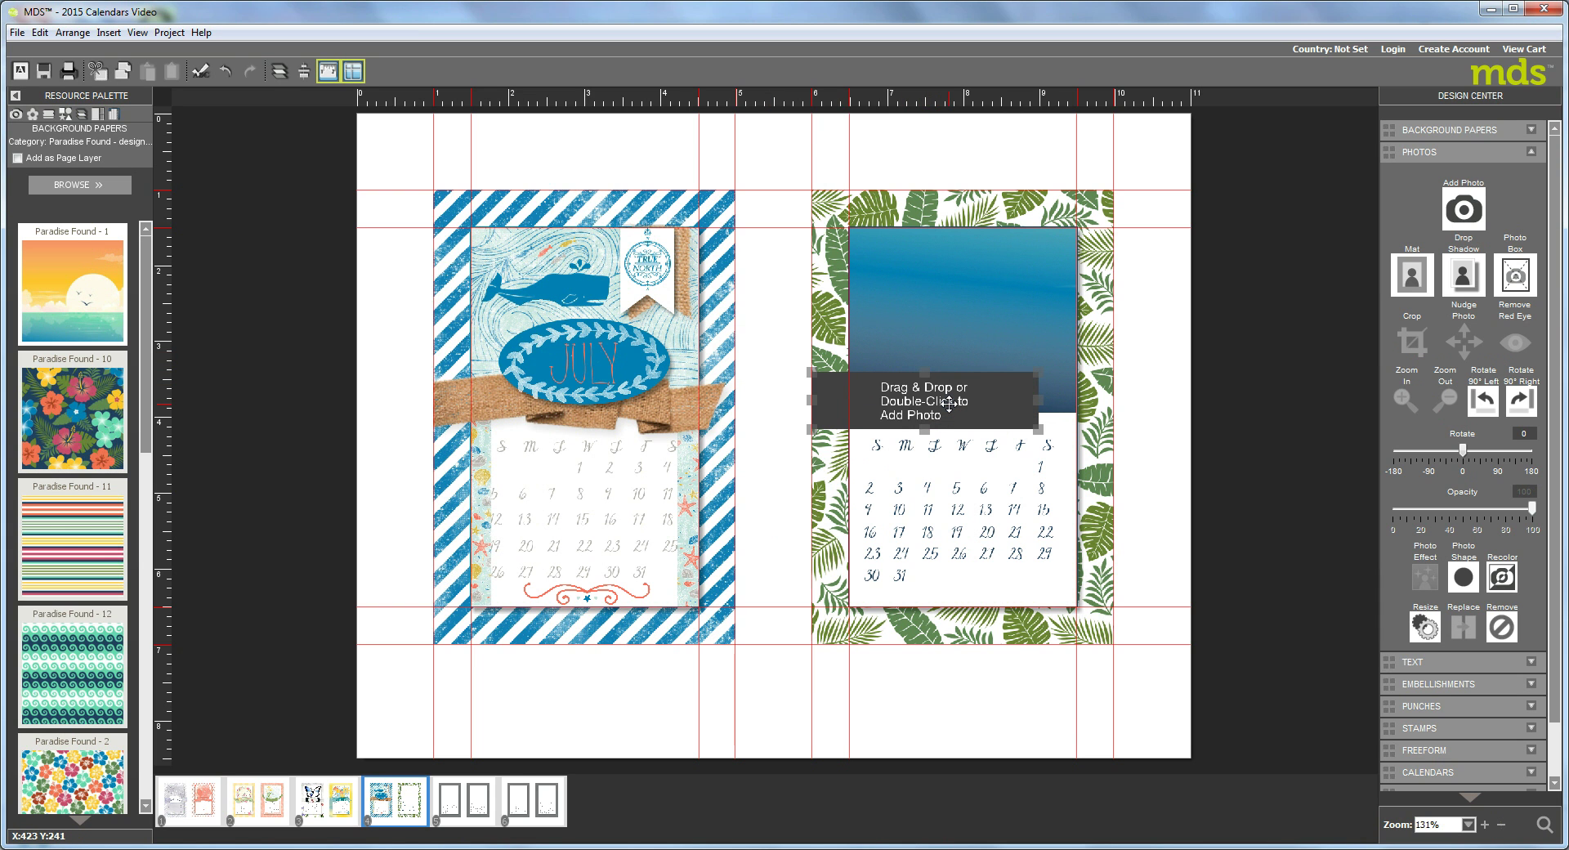
pyautogui.moveTo(1039, 401); pyautogui.dragTo(1113, 391)
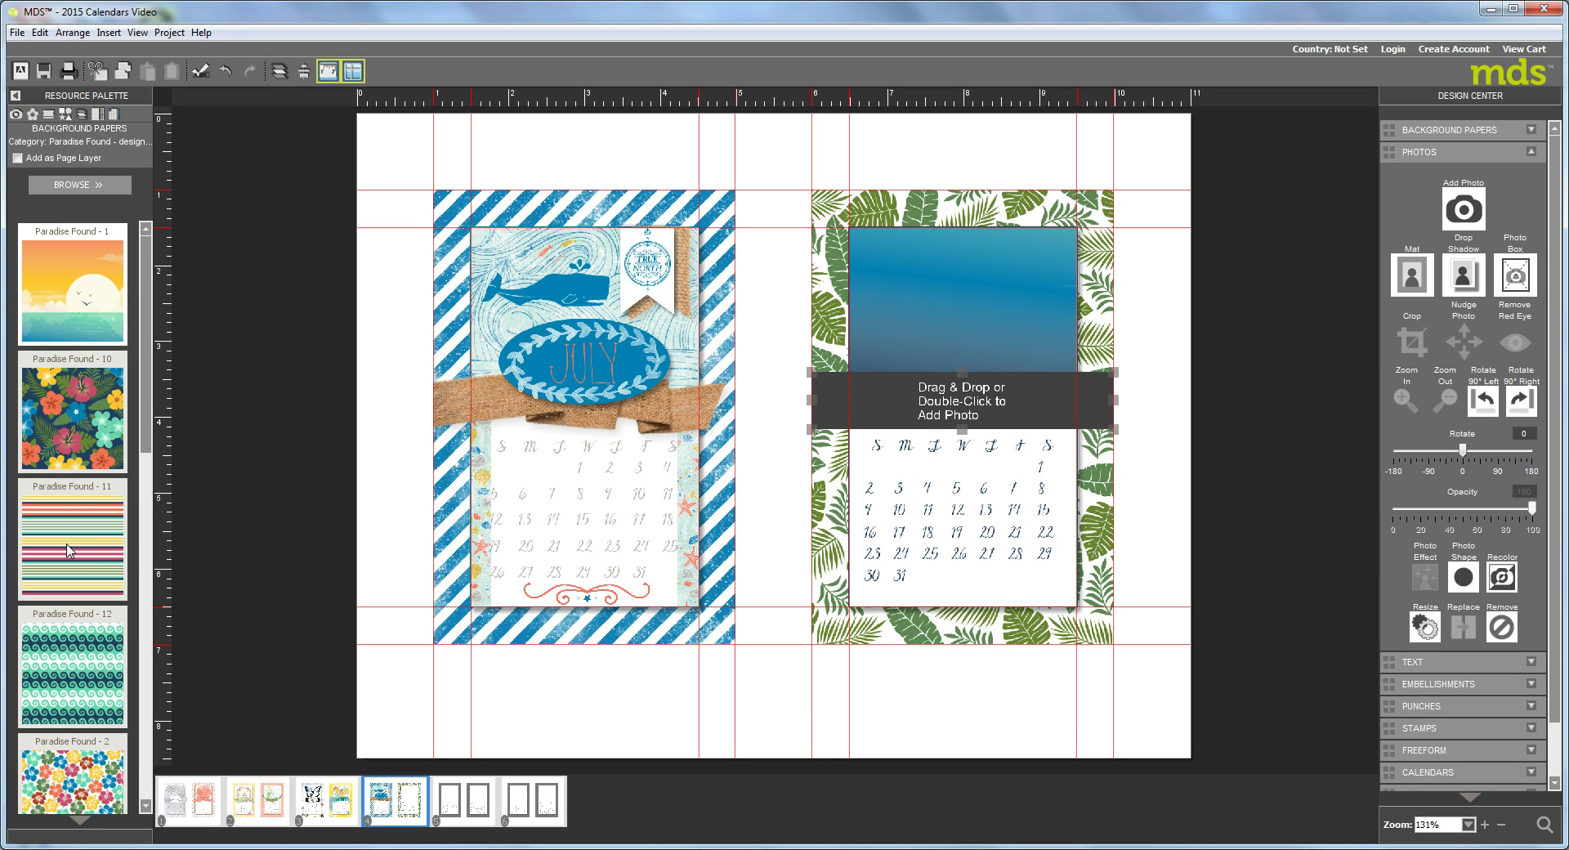
# Step: Fill the band with the Paradise Found - 11 striped paper, enlarge it and move the crop area onto the green stripes
pyautogui.moveTo(67, 547); pyautogui.dragTo(956, 386)
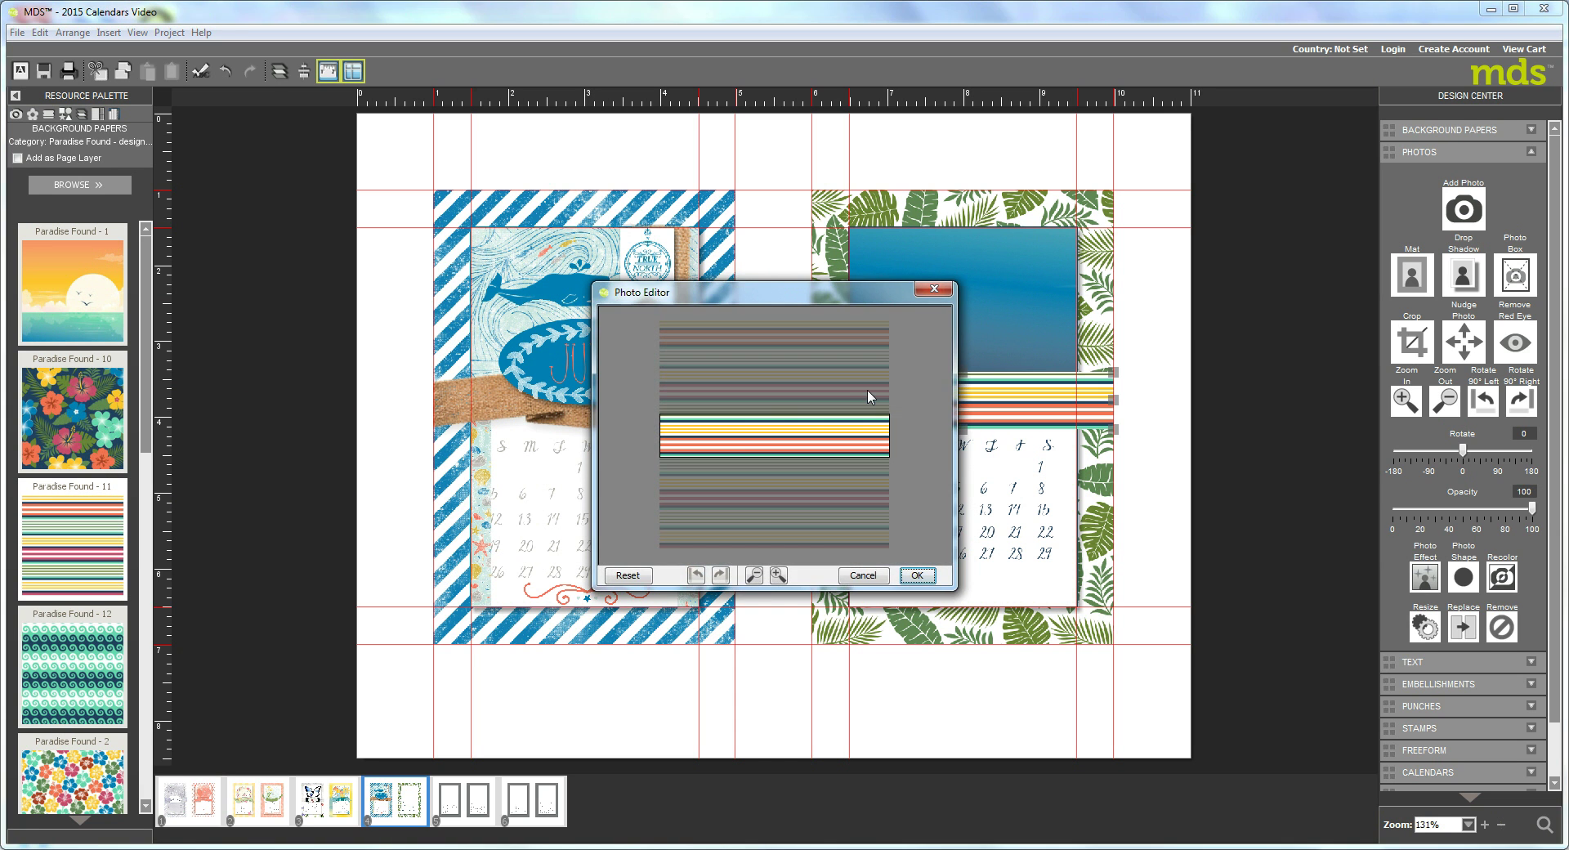
pyautogui.click(778, 577)
pyautogui.click(778, 575)
pyautogui.moveTo(783, 446); pyautogui.dragTo(785, 415)
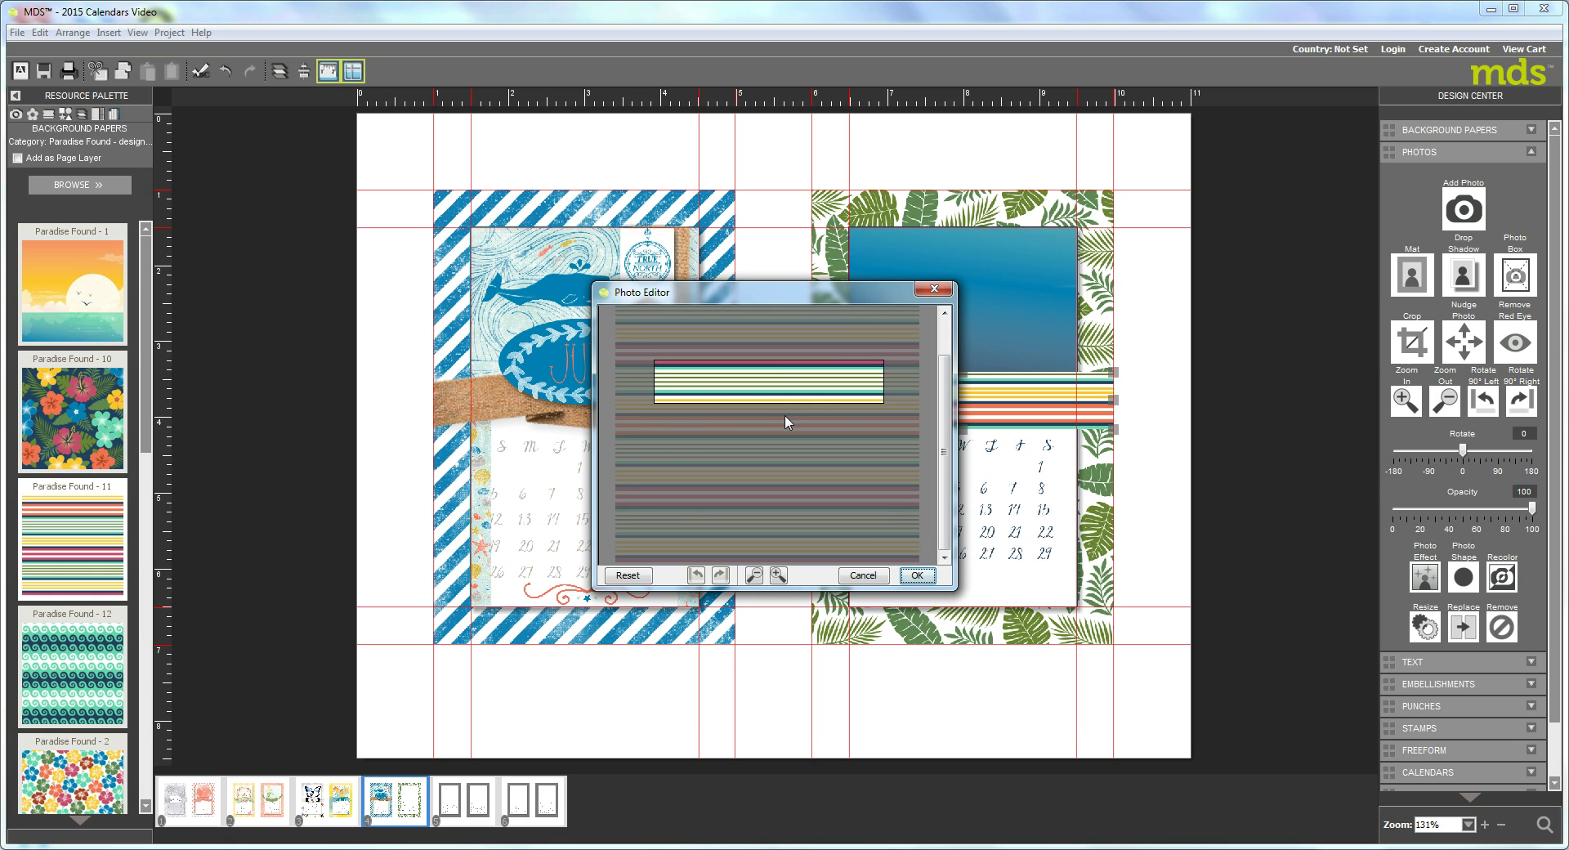
pyautogui.click(781, 576)
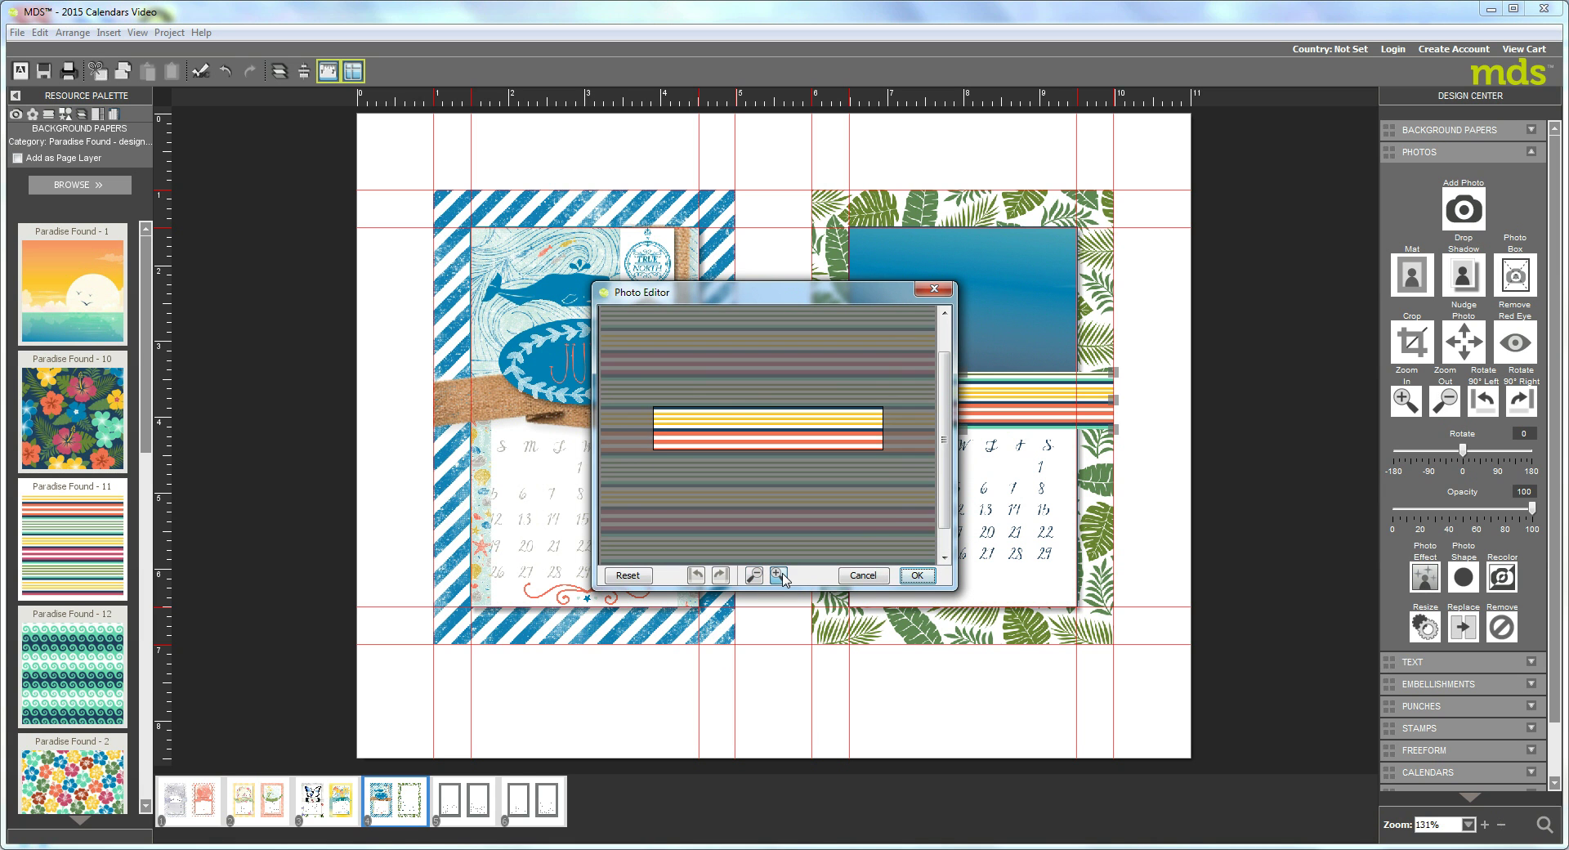
pyautogui.click(781, 576)
pyautogui.moveTo(776, 412); pyautogui.dragTo(781, 382)
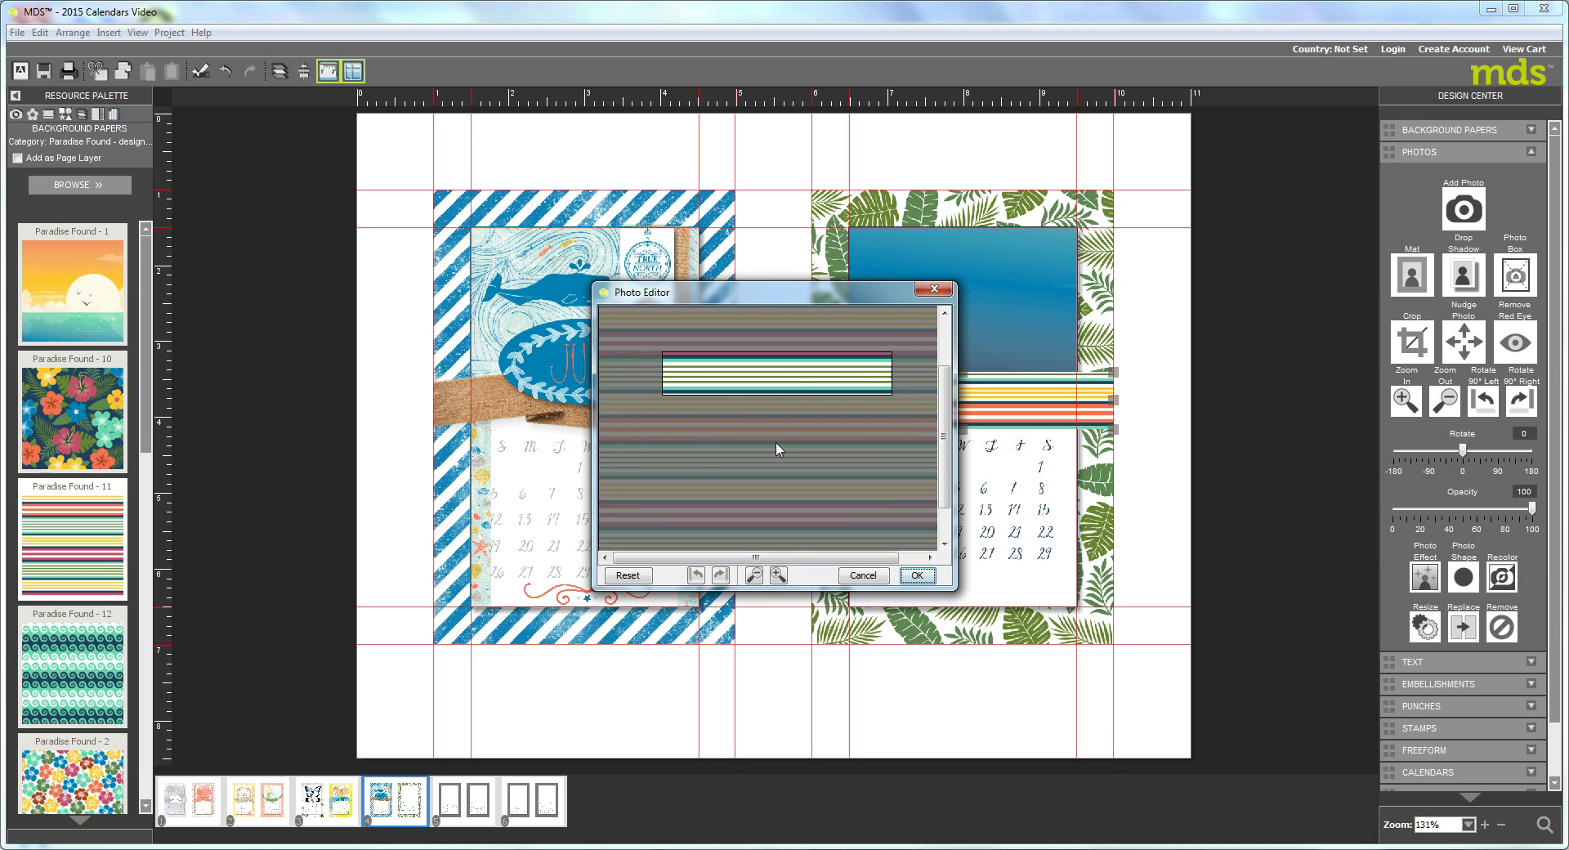
# Step: Fine-tune the striped paper's zoom and crop so the band shows only the green and white stripes, and apply it
pyautogui.click(779, 575)
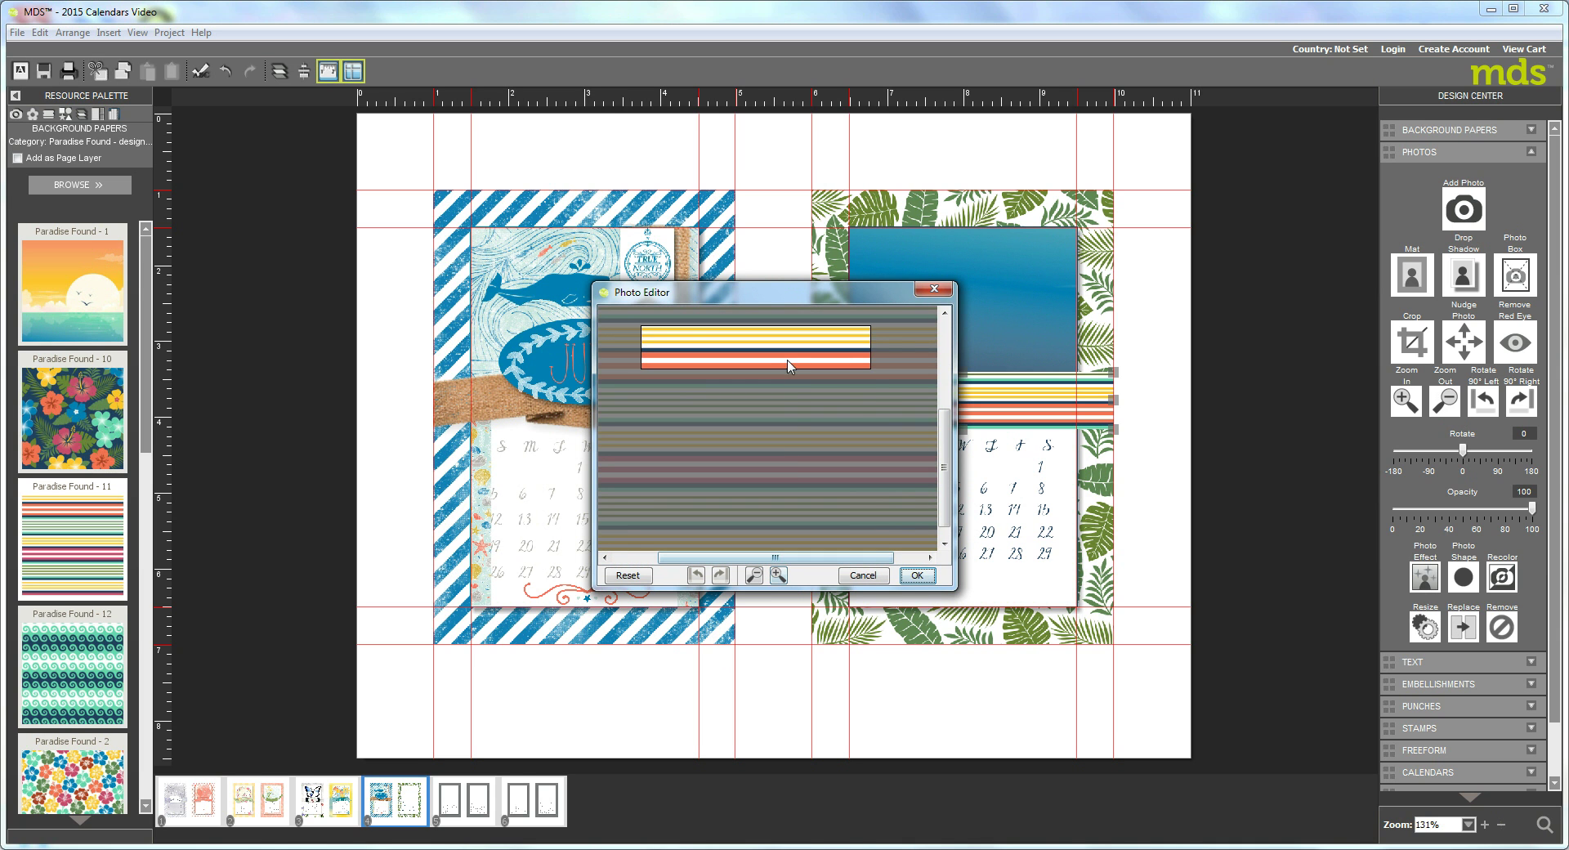
pyautogui.moveTo(789, 356); pyautogui.dragTo(797, 413)
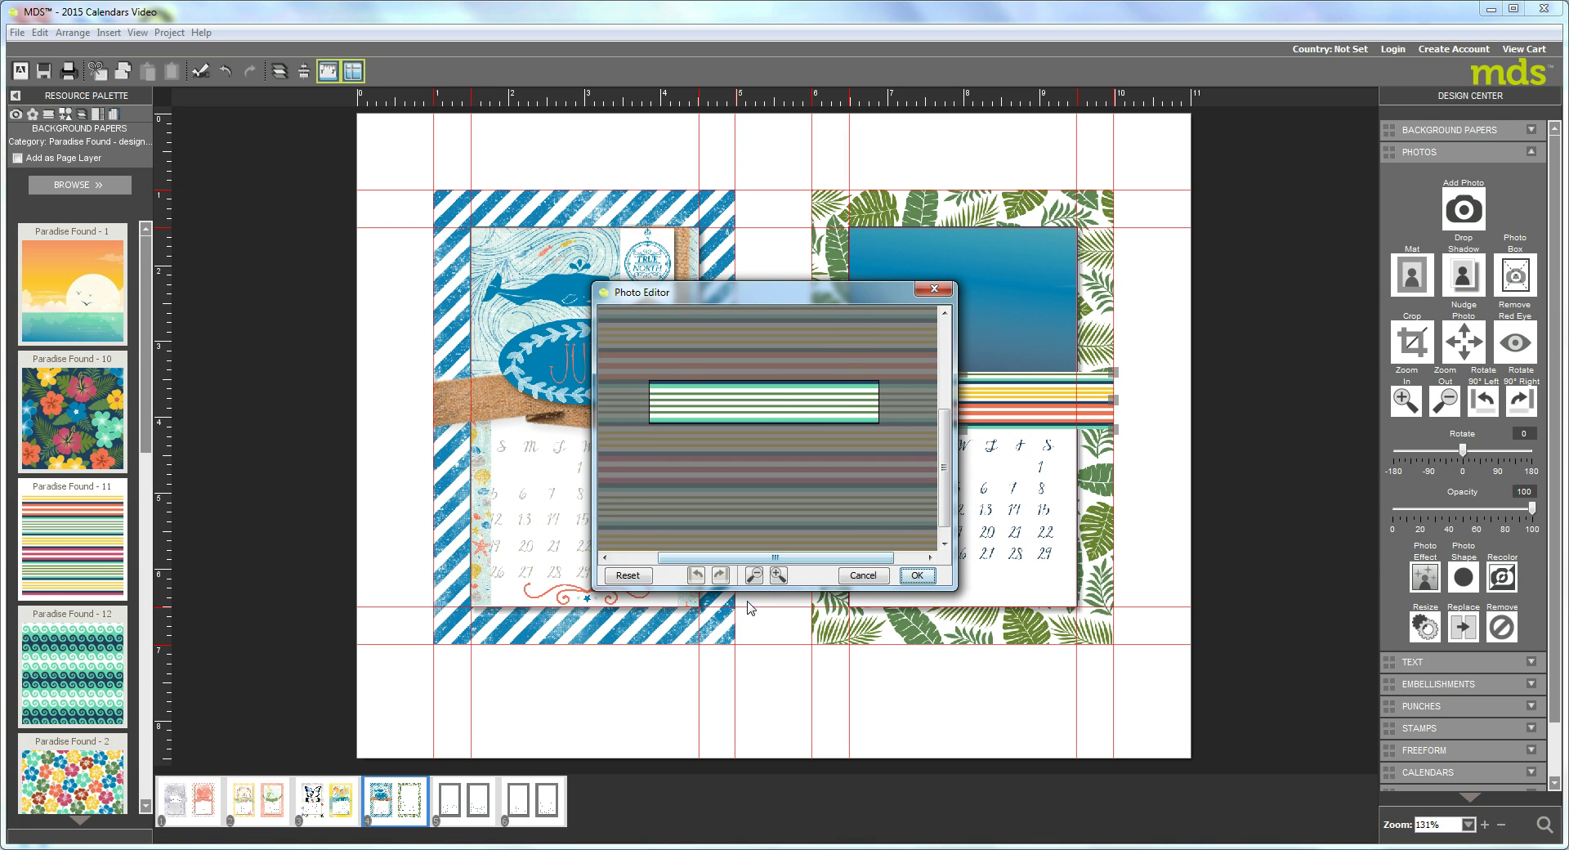
pyautogui.click(754, 576)
pyautogui.moveTo(770, 340); pyautogui.dragTo(791, 395)
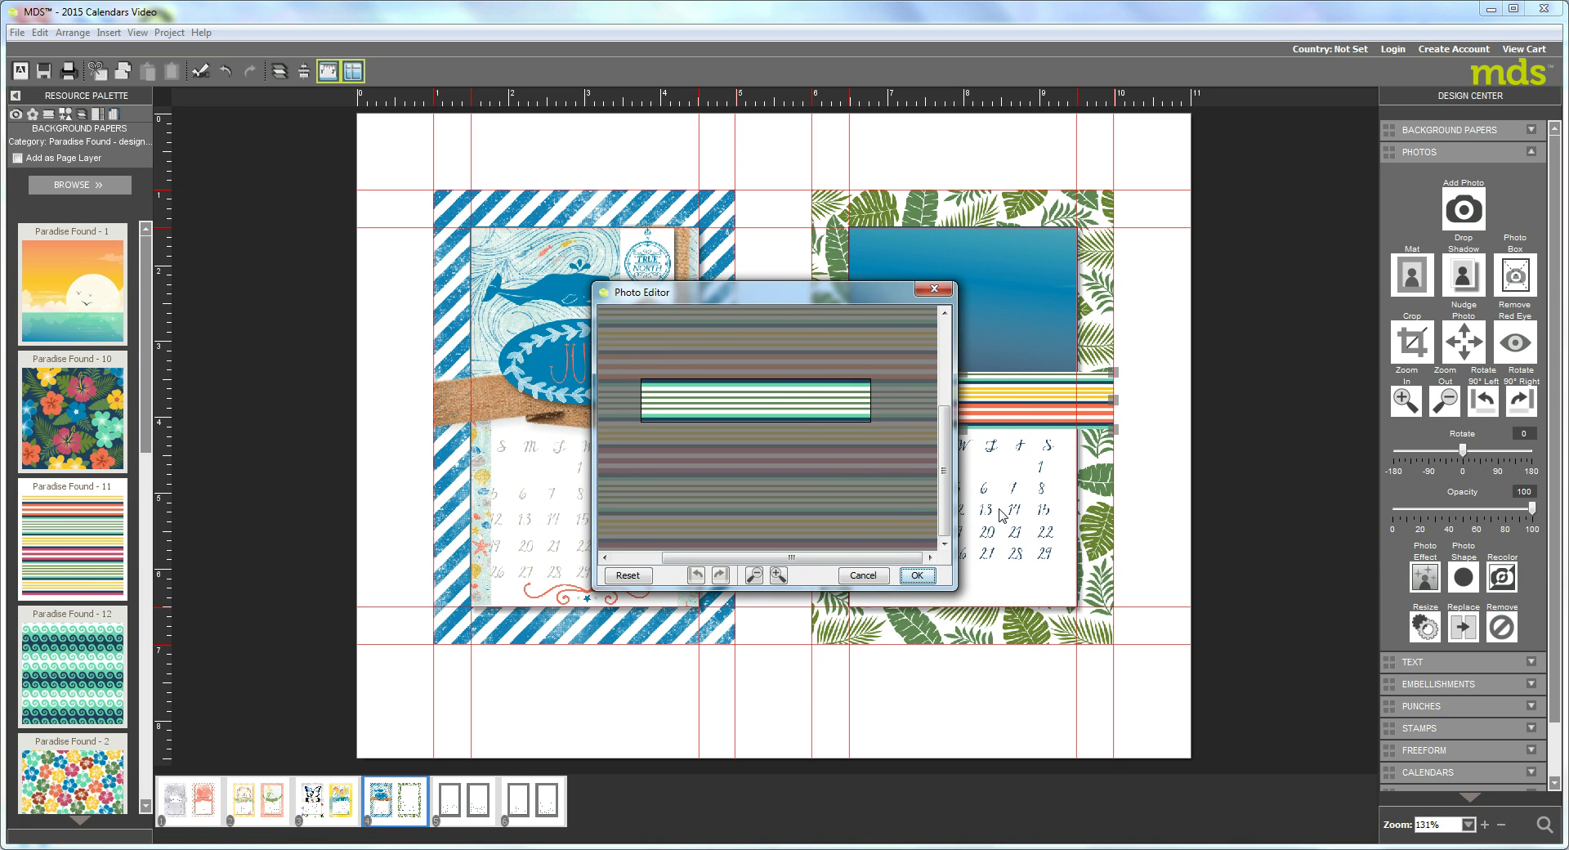
pyautogui.click(778, 575)
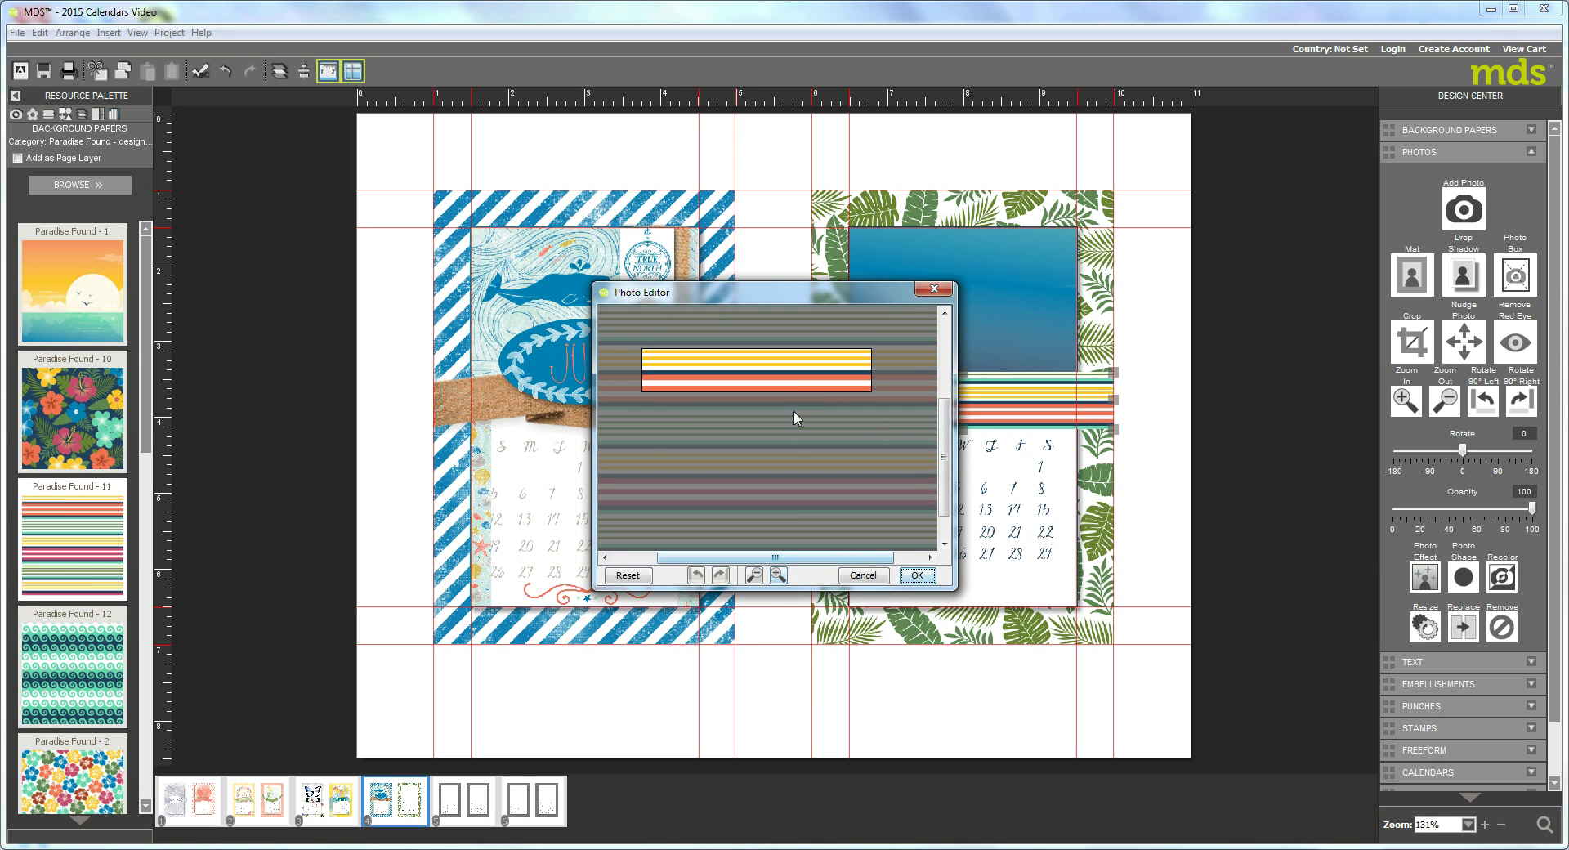
pyautogui.moveTo(798, 415); pyautogui.dragTo(807, 430)
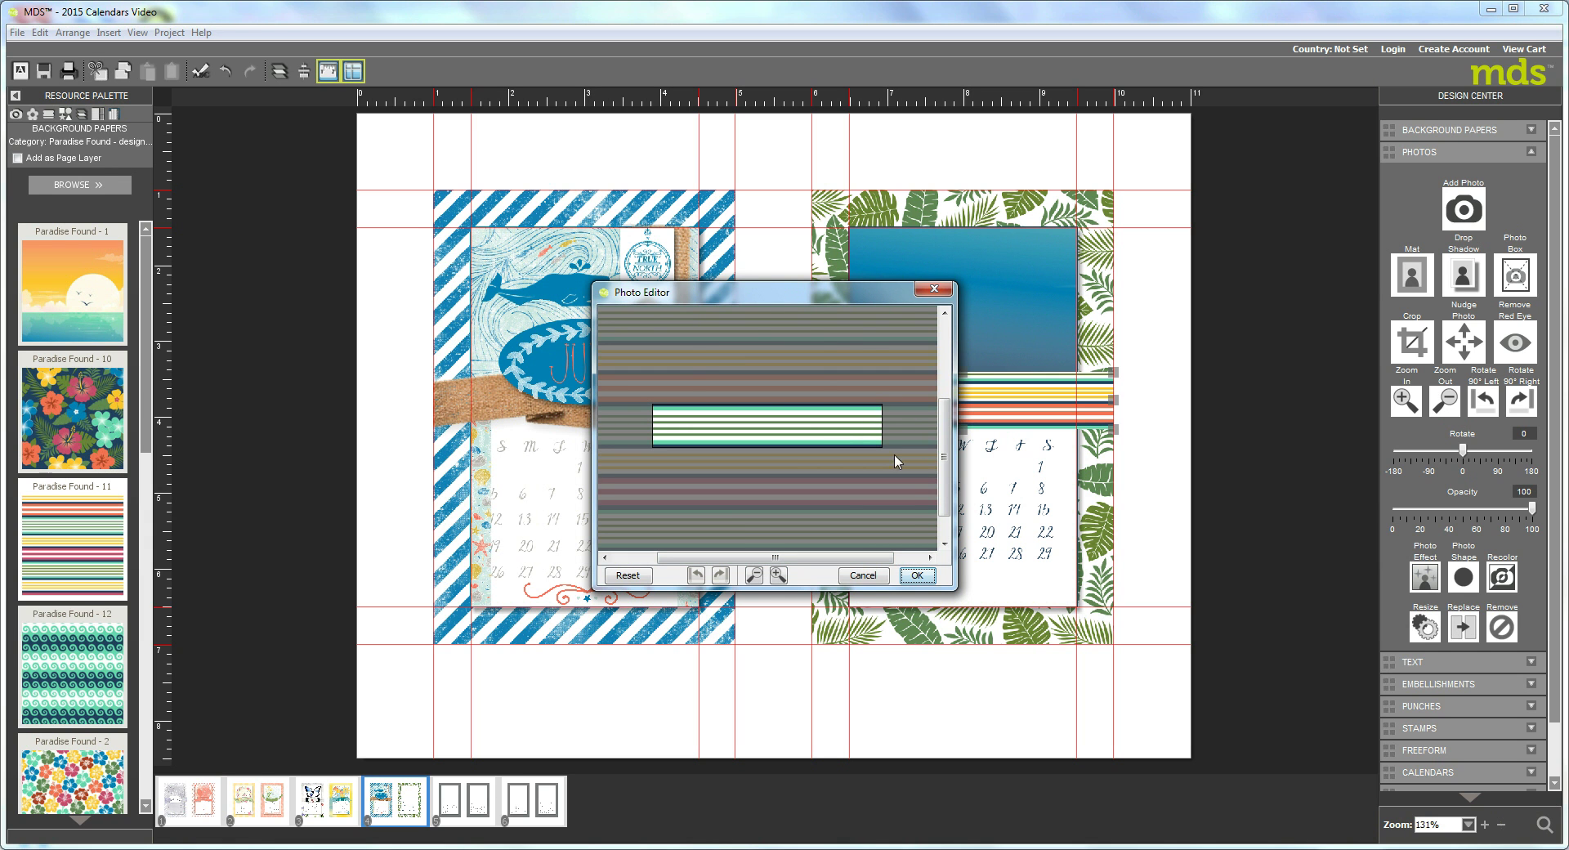
pyautogui.click(924, 577)
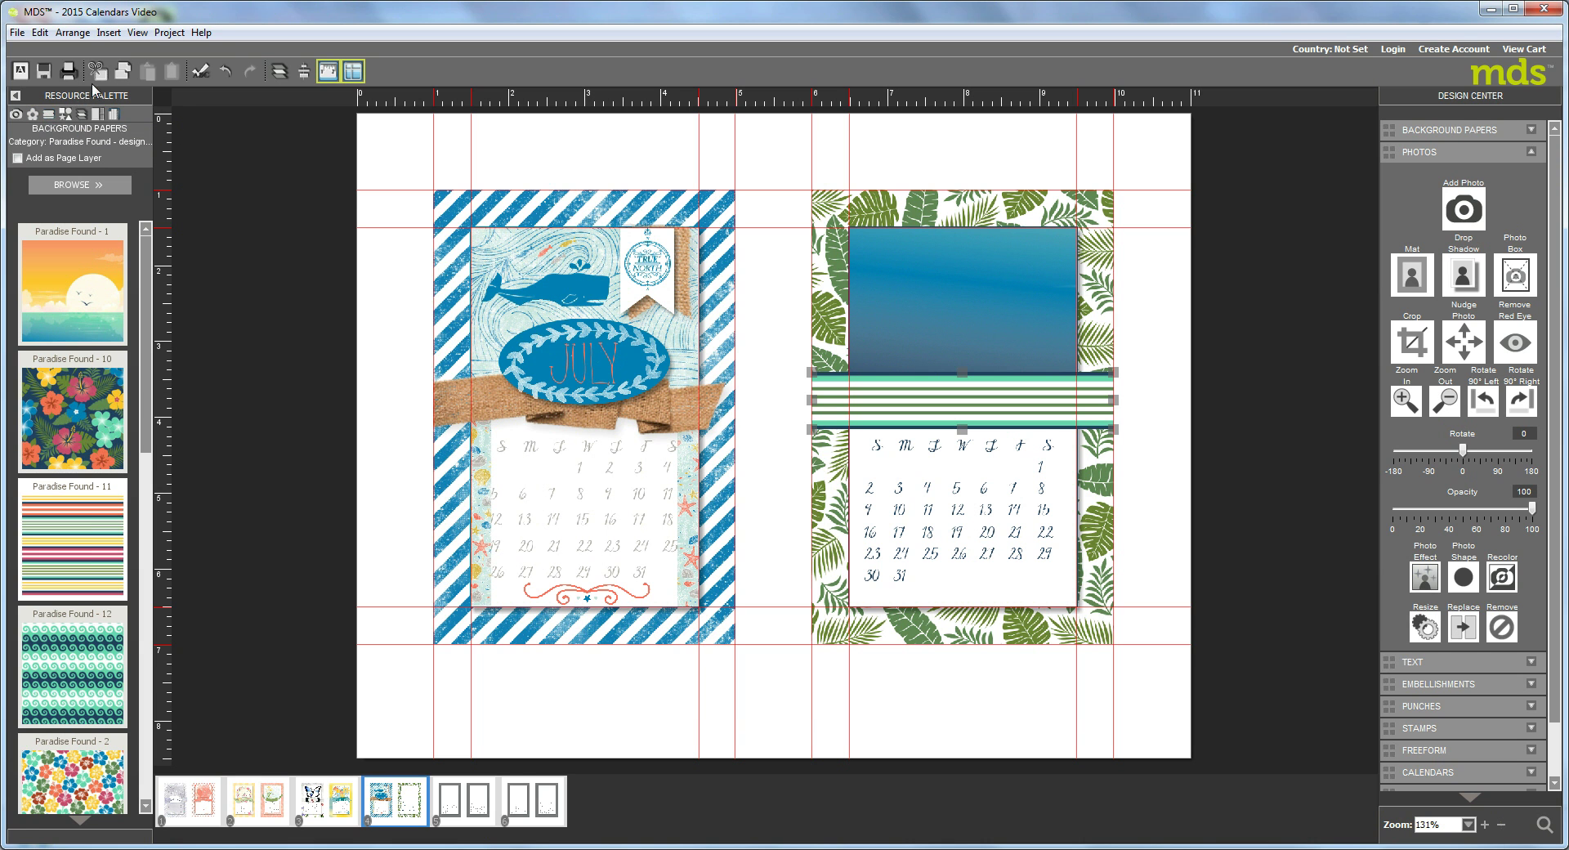
# Step: Load the Game Day category of stamps in place of the Paradise Found stamps
pyautogui.click(49, 115)
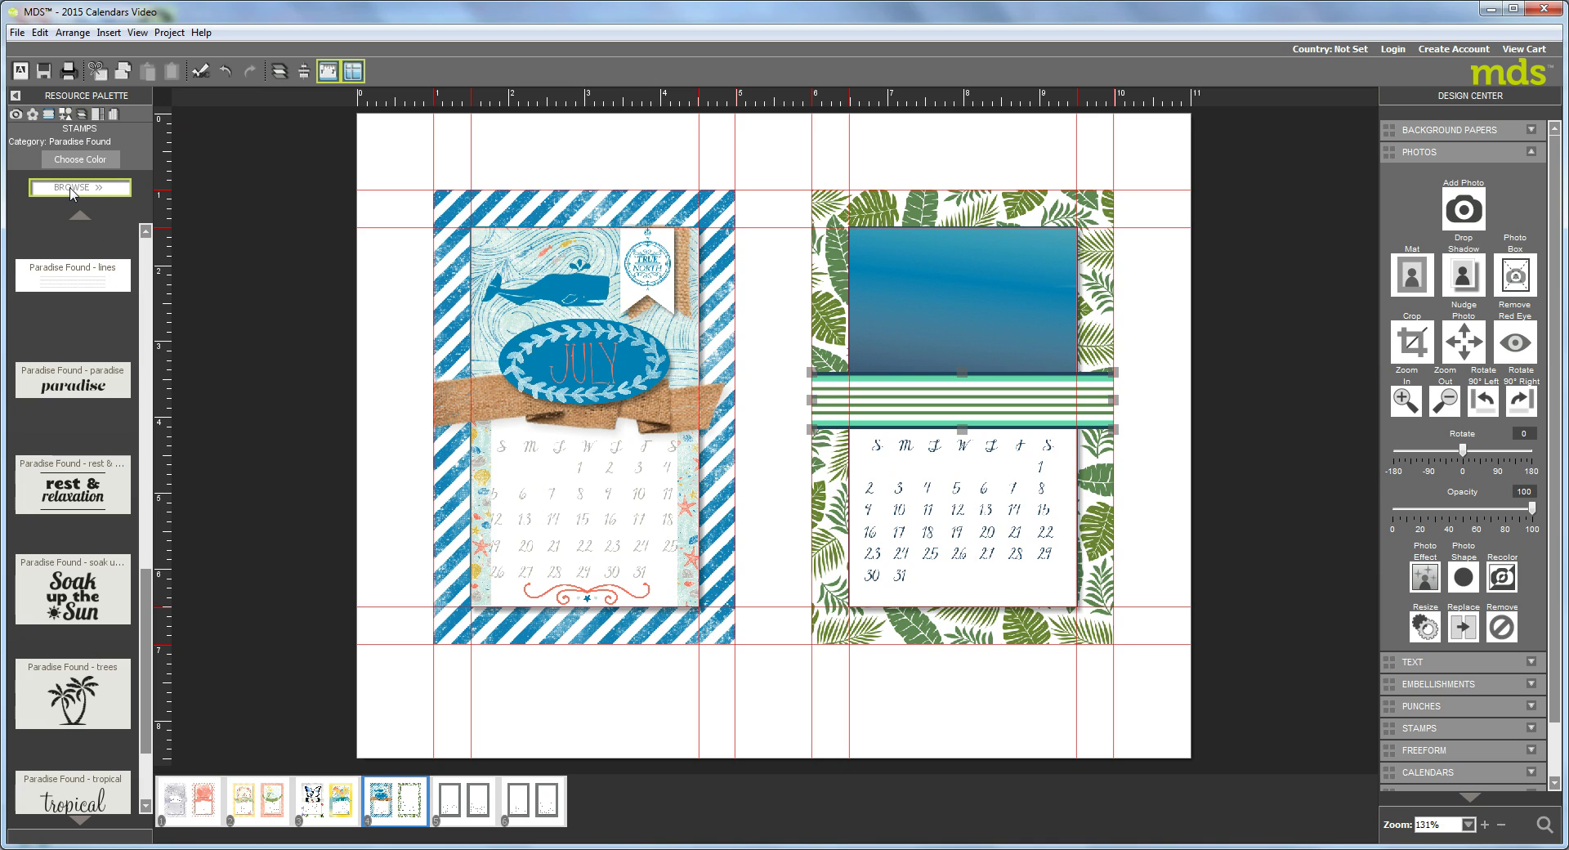
pyautogui.click(72, 188)
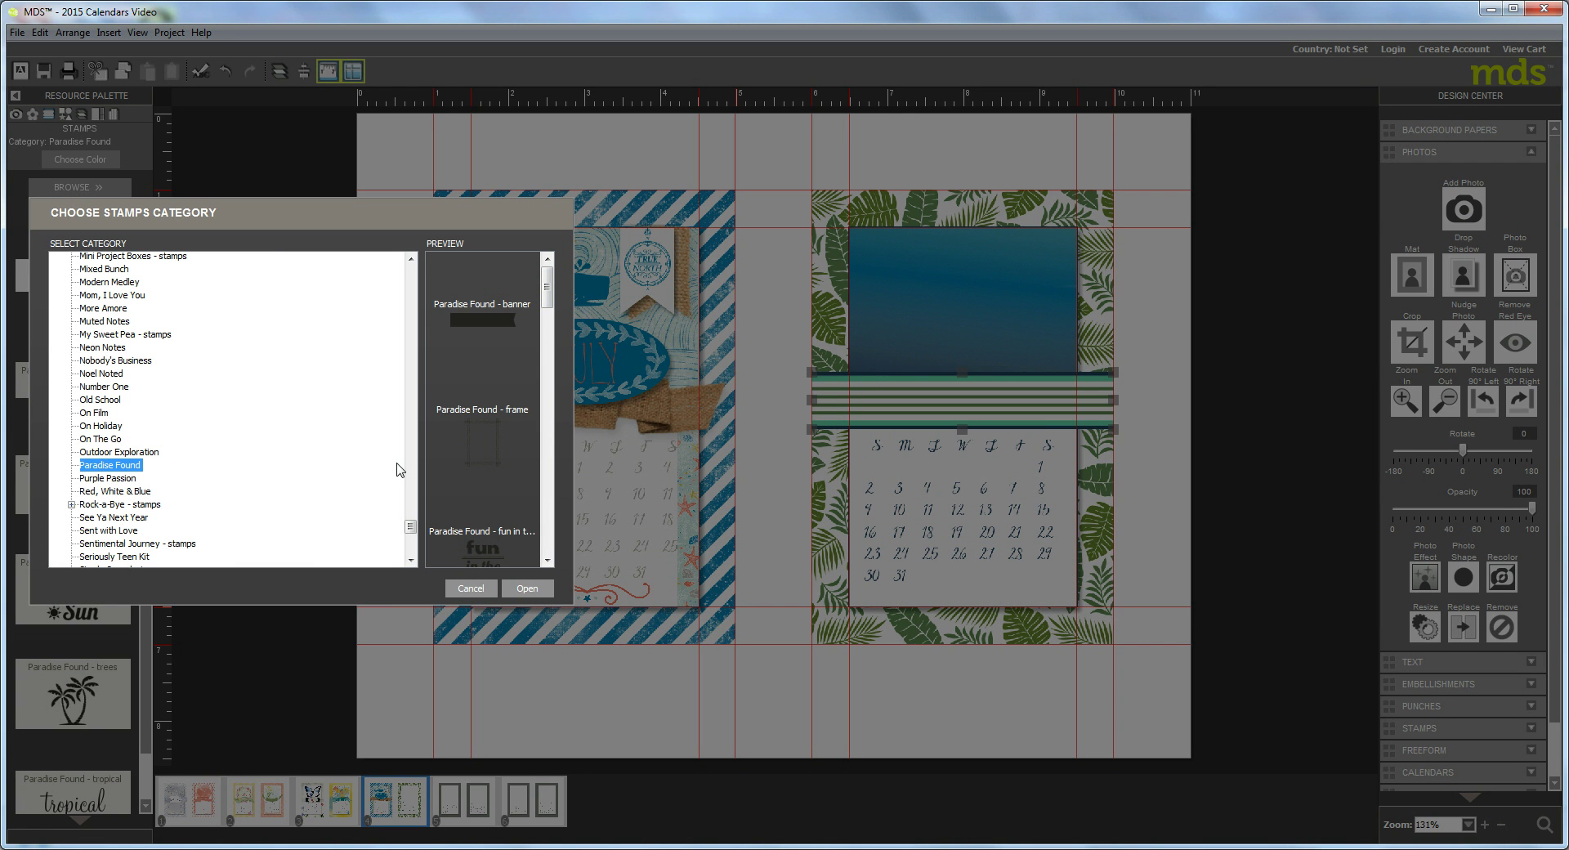
pyautogui.moveTo(411, 527); pyautogui.dragTo(430, 350)
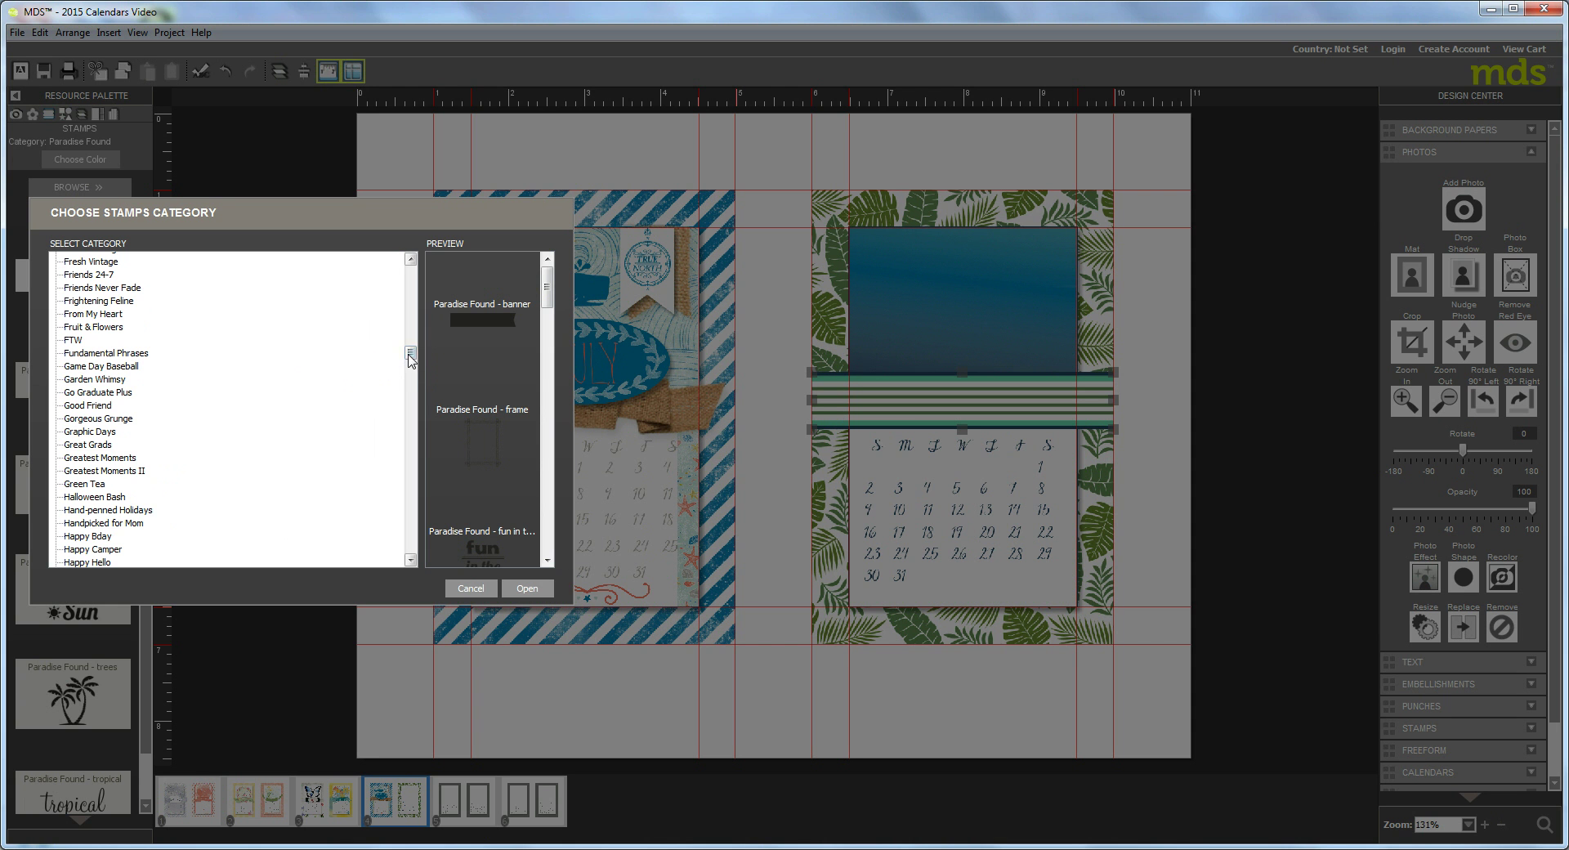
pyautogui.moveTo(411, 362); pyautogui.dragTo(411, 503)
pyautogui.click(99, 462)
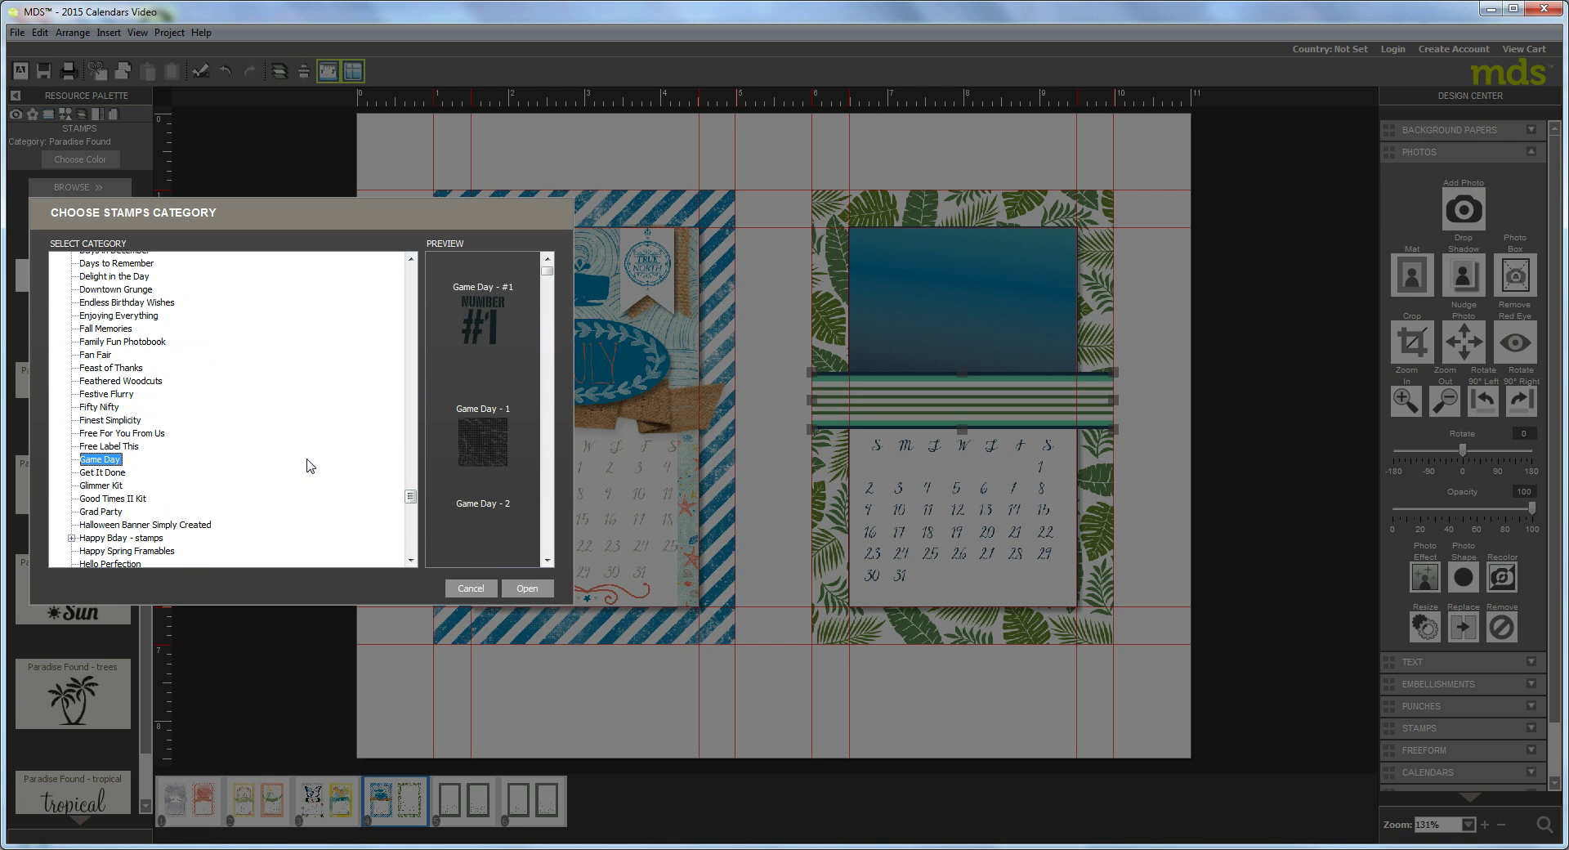
pyautogui.click(526, 590)
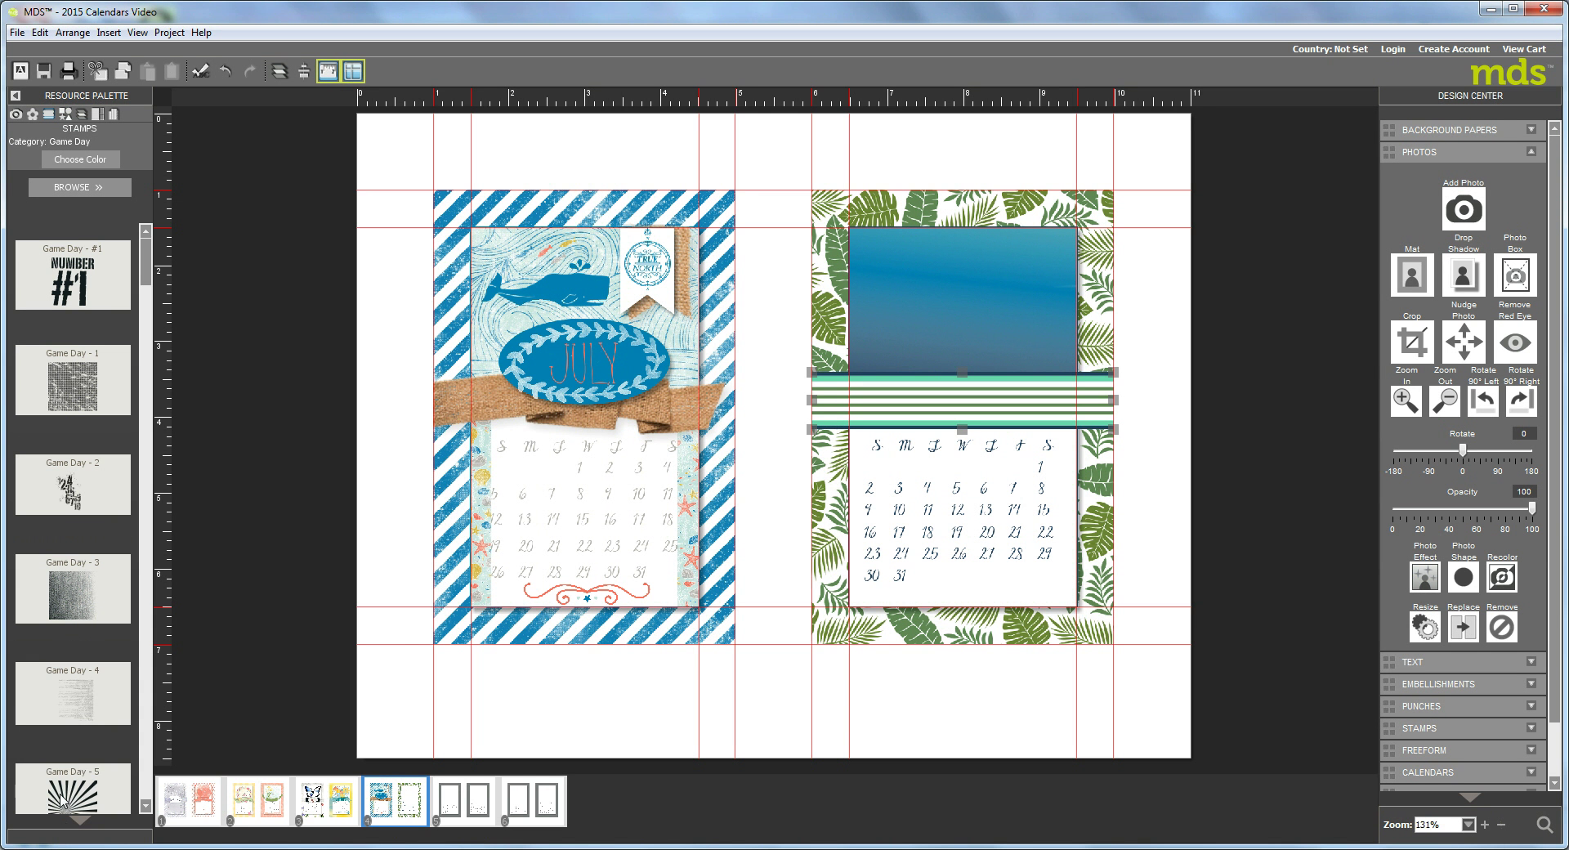
# Step: Add the Game Day - 5 sunburst stamp, shrink it to about 4 inches wide and move it over the August page's blue area
pyautogui.moveTo(66, 809); pyautogui.dragTo(934, 345)
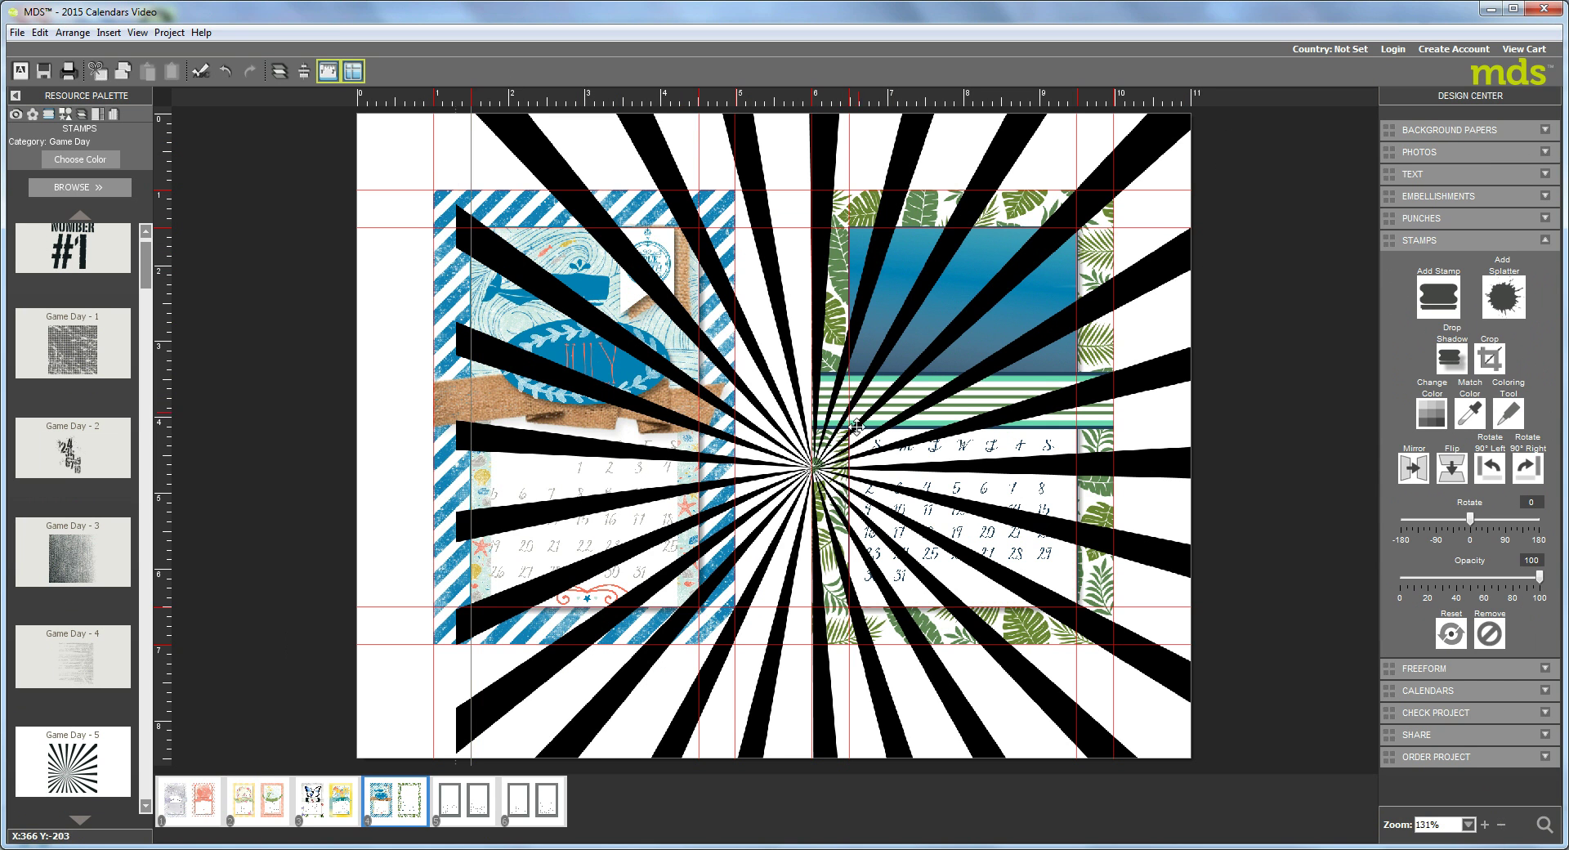
pyautogui.moveTo(856, 417); pyautogui.dragTo(588, 162)
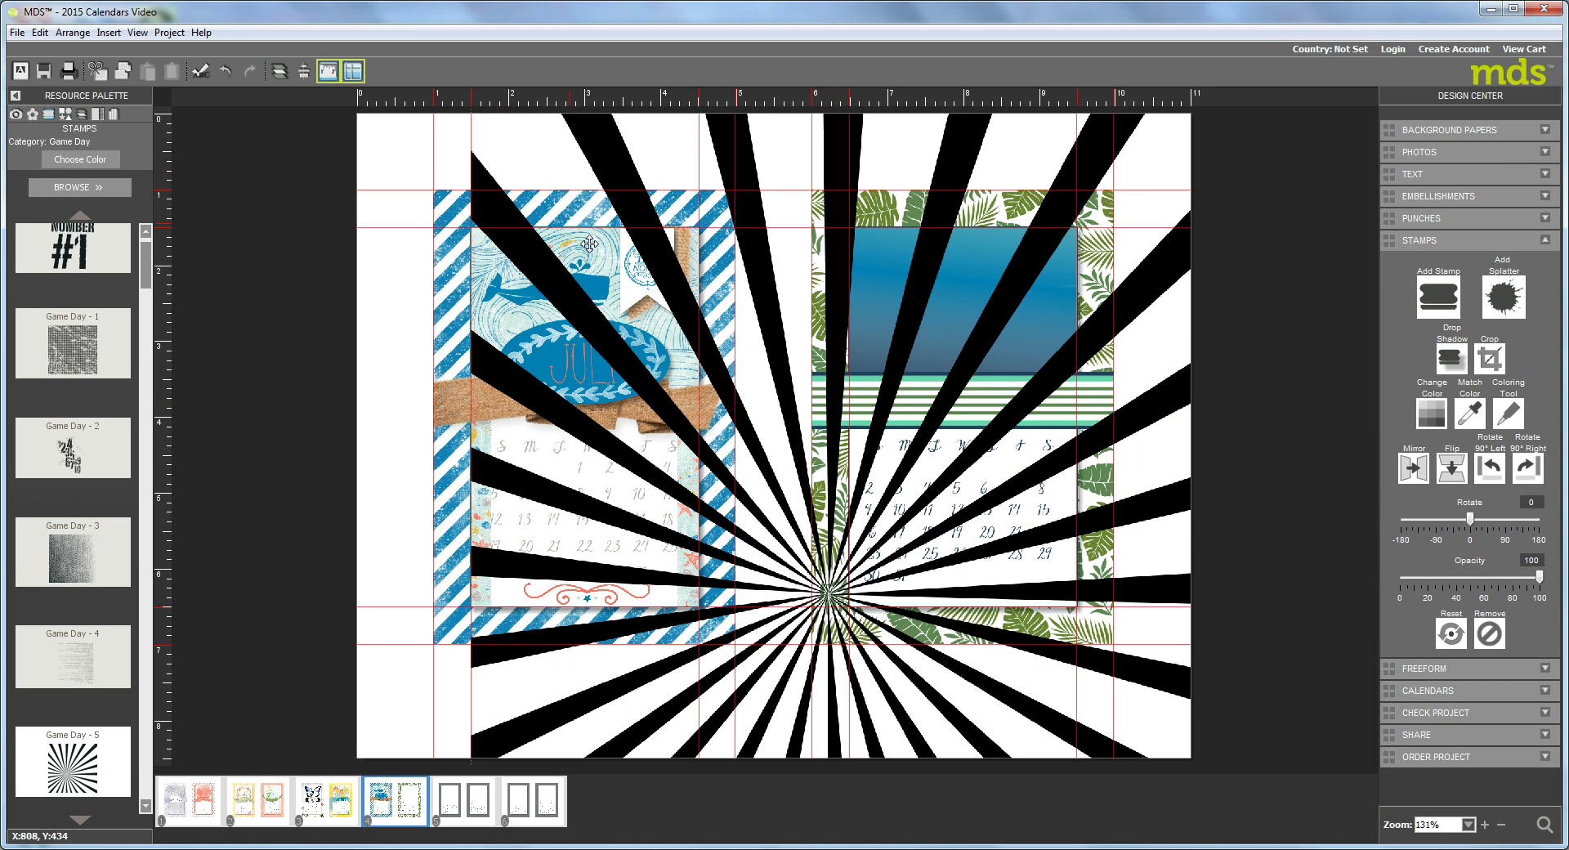
pyautogui.moveTo(613, 331); pyautogui.dragTo(577, 333)
pyautogui.moveTo(458, 226); pyautogui.dragTo(850, 617)
pyautogui.moveTo(1061, 701); pyautogui.dragTo(771, 239)
pyautogui.moveTo(625, 188); pyautogui.dragTo(891, 484)
pyautogui.moveTo(1234, 619); pyautogui.dragTo(1234, 619)
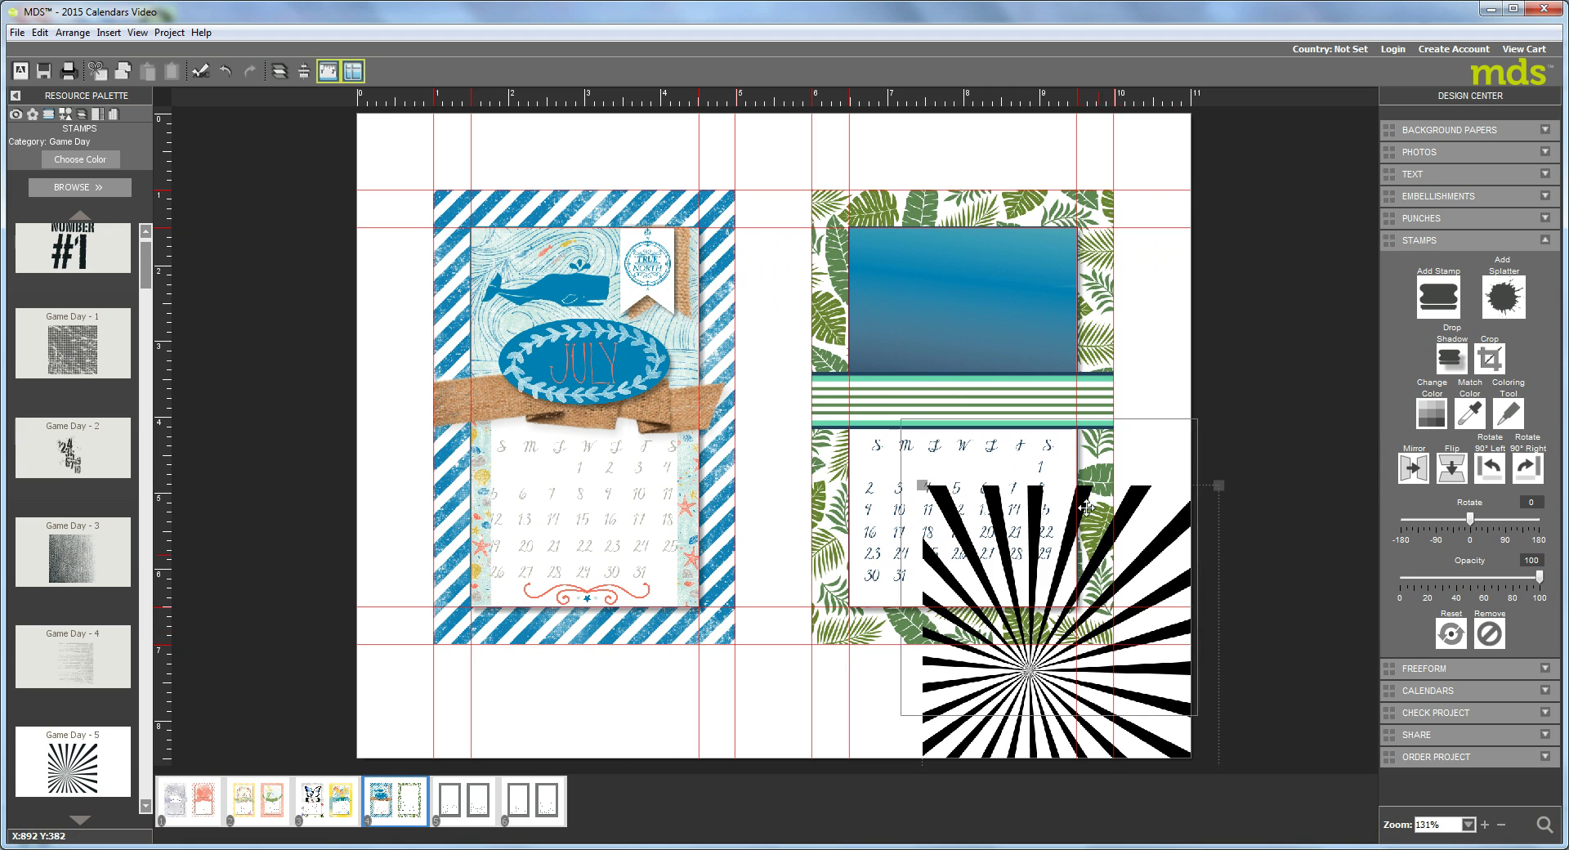
pyautogui.moveTo(921, 299); pyautogui.dragTo(921, 299)
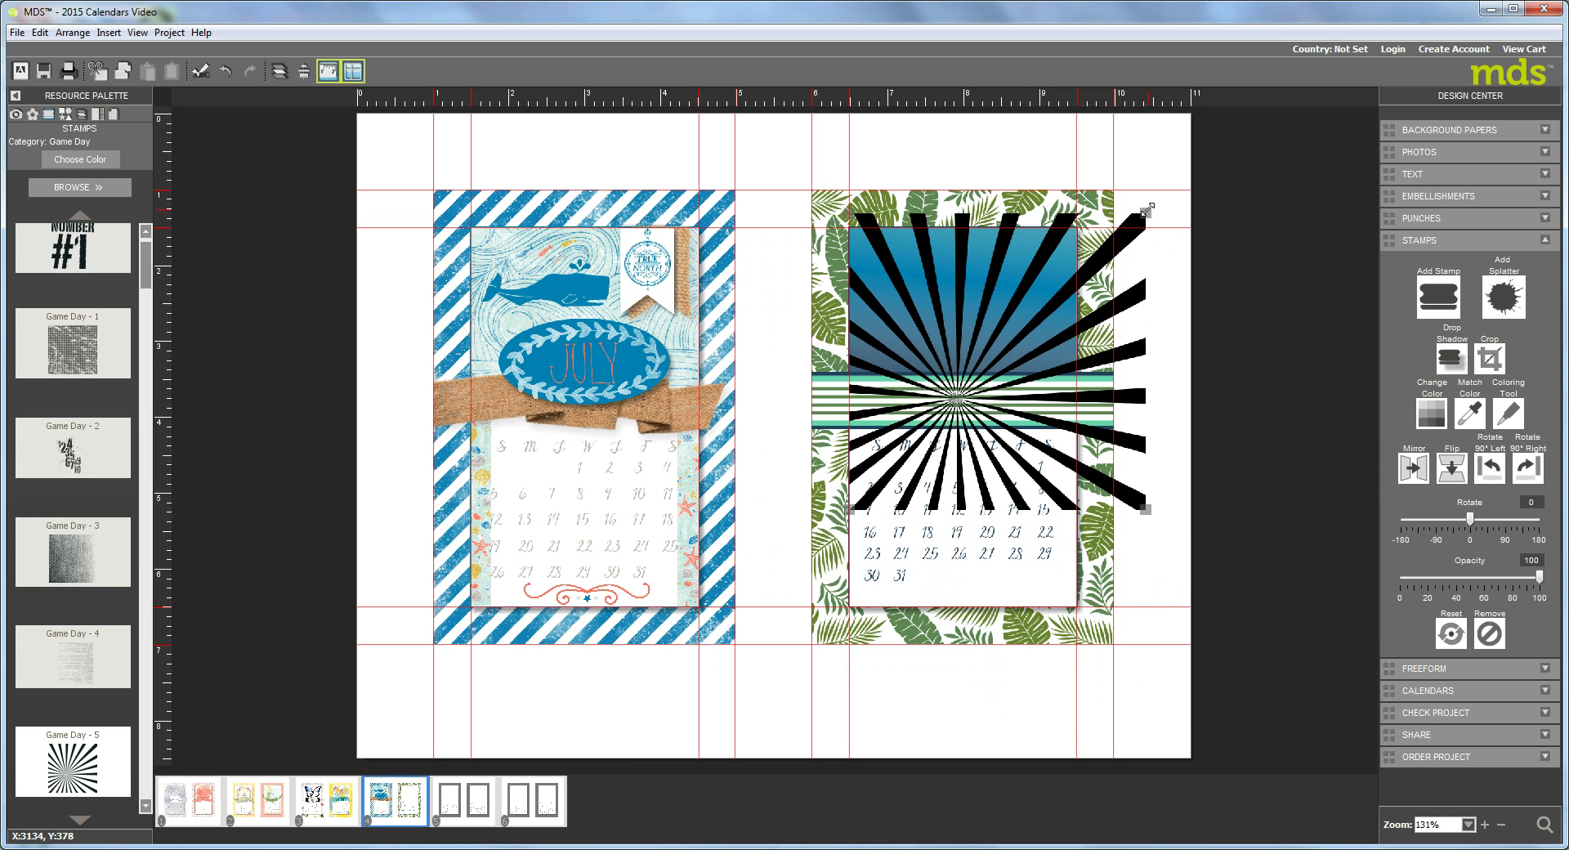
# Step: Resize the sunburst to the blue area's width and align its upper edge with the top of that area
pyautogui.moveTo(1144, 211); pyautogui.dragTo(1109, 272)
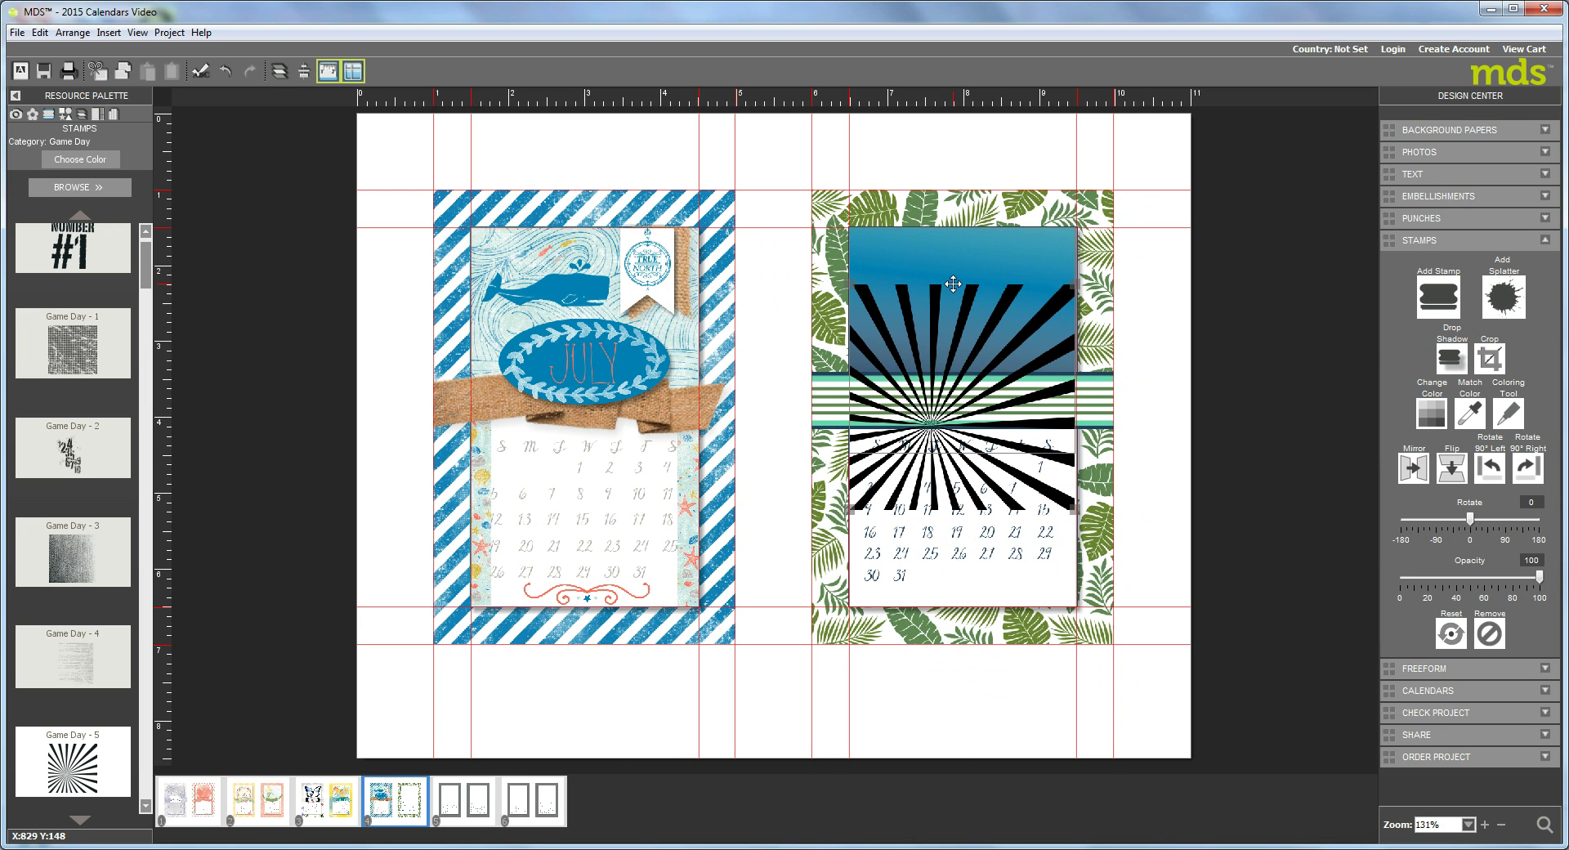
pyautogui.moveTo(953, 283); pyautogui.dragTo(952, 227)
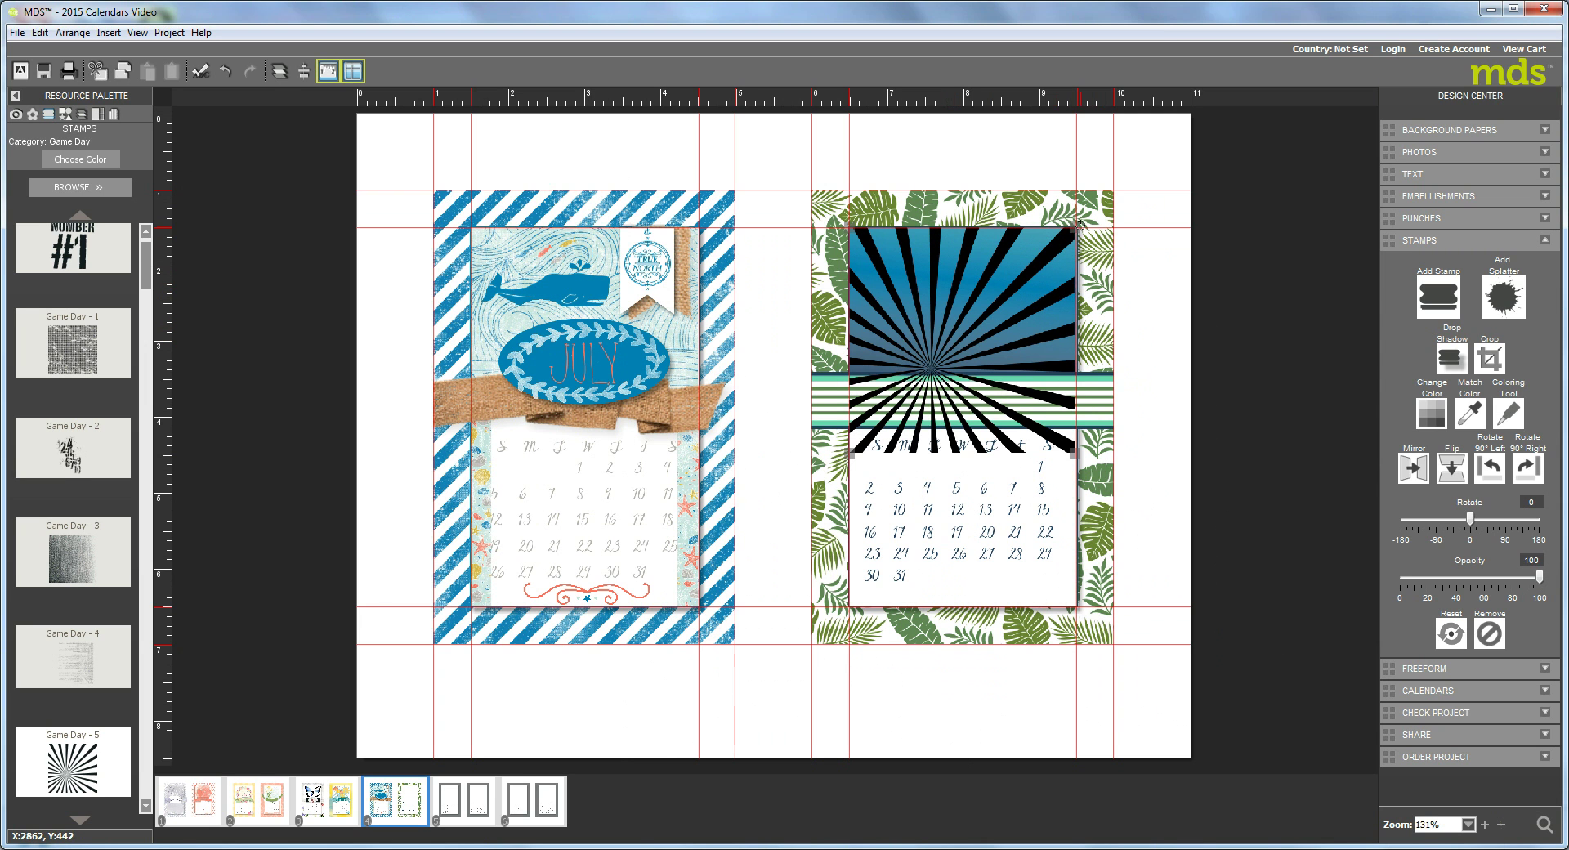
pyautogui.moveTo(1074, 223); pyautogui.dragTo(1077, 227)
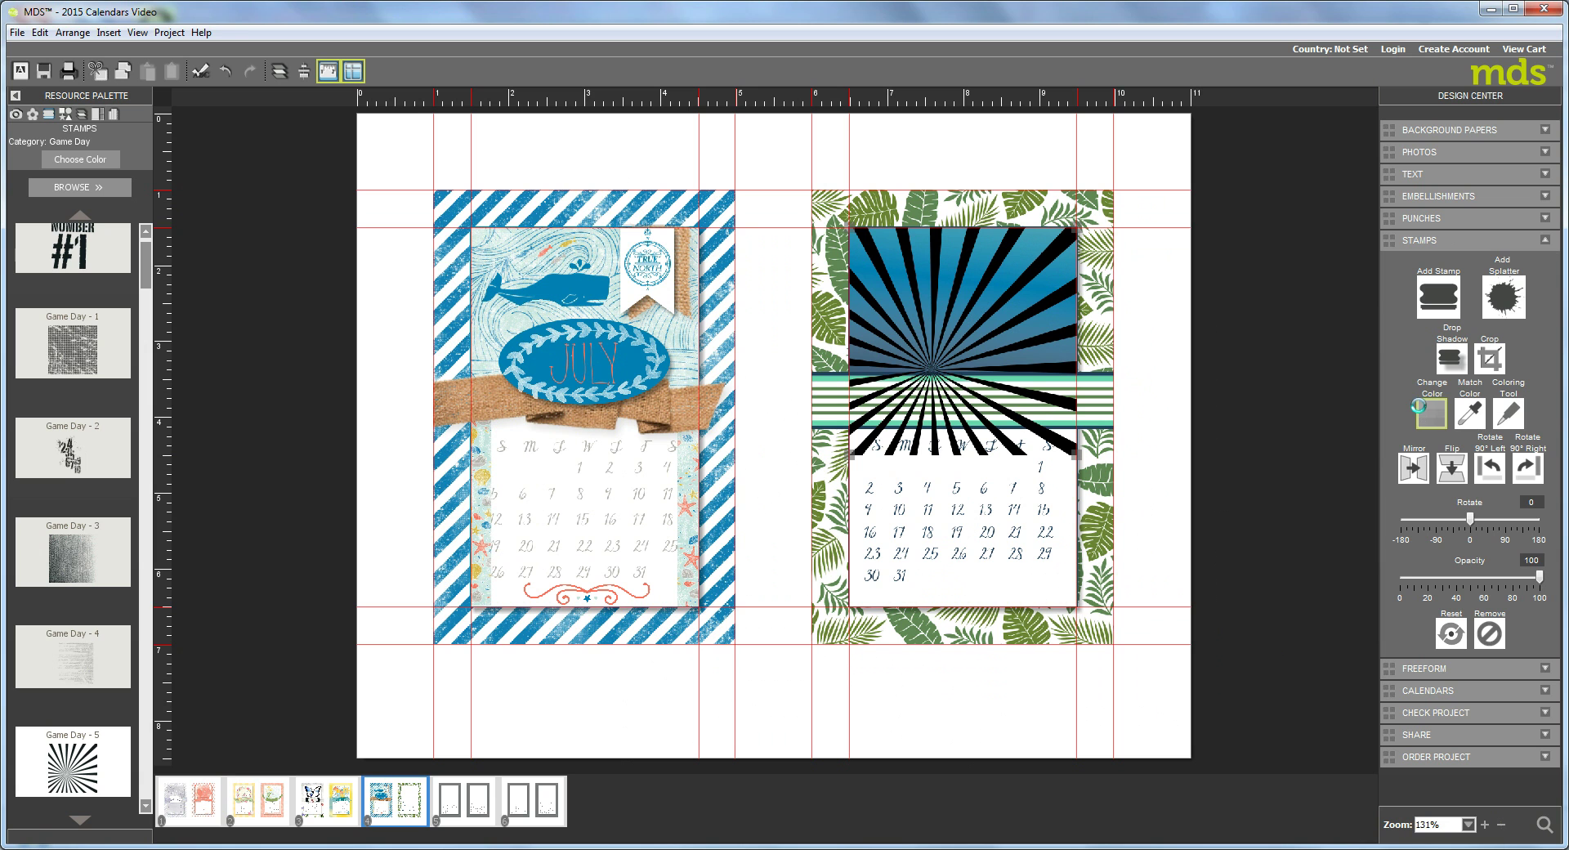
# Step: Recolour the sunburst stamp white from the Stampin' Up! colour palette
pyautogui.click(1419, 409)
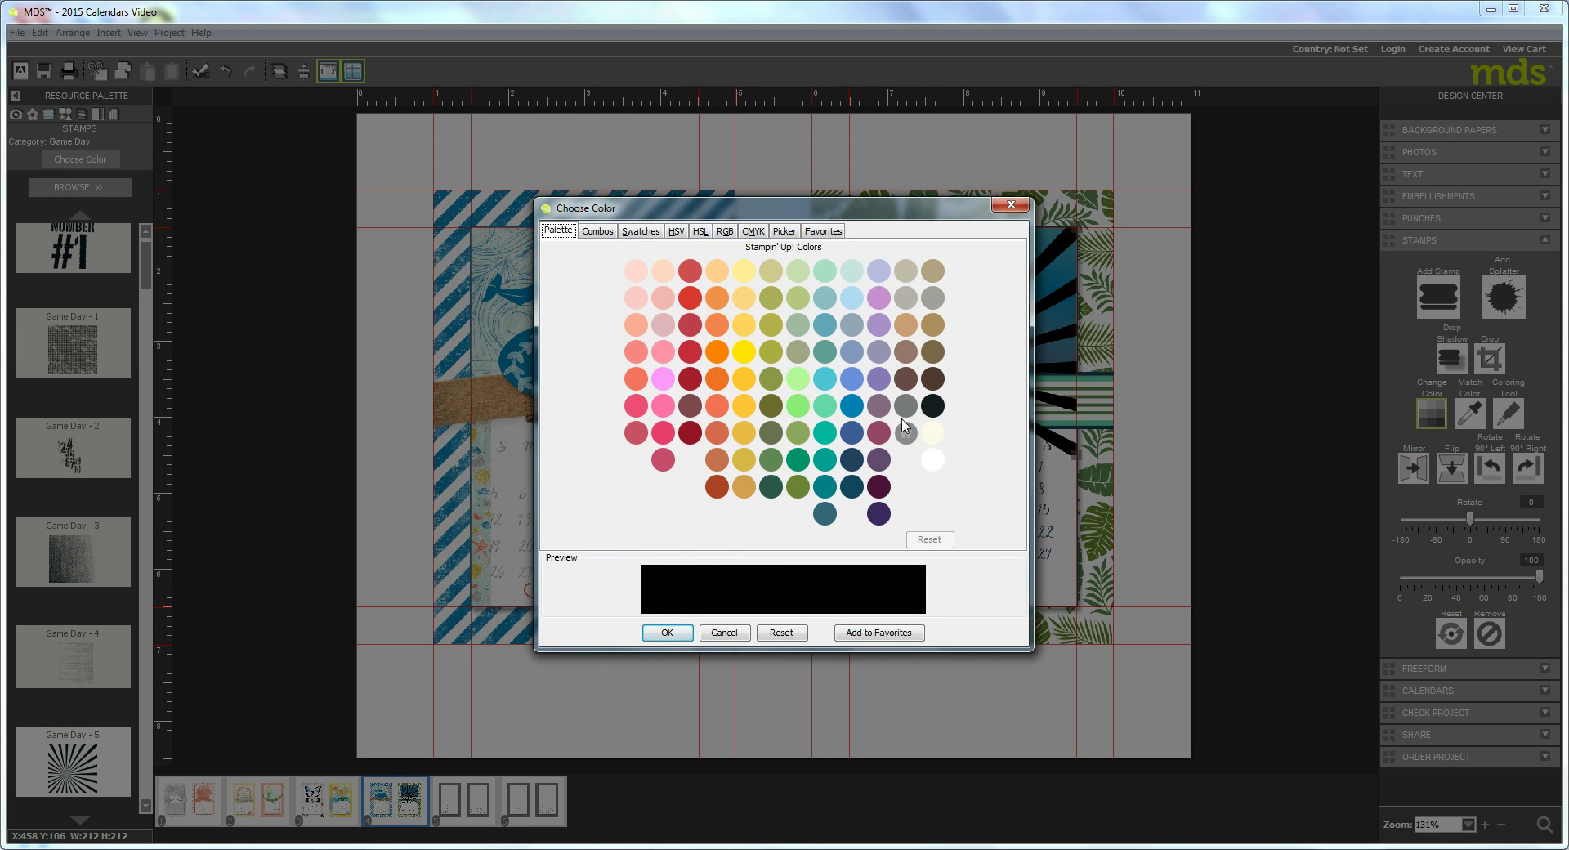
pyautogui.click(932, 460)
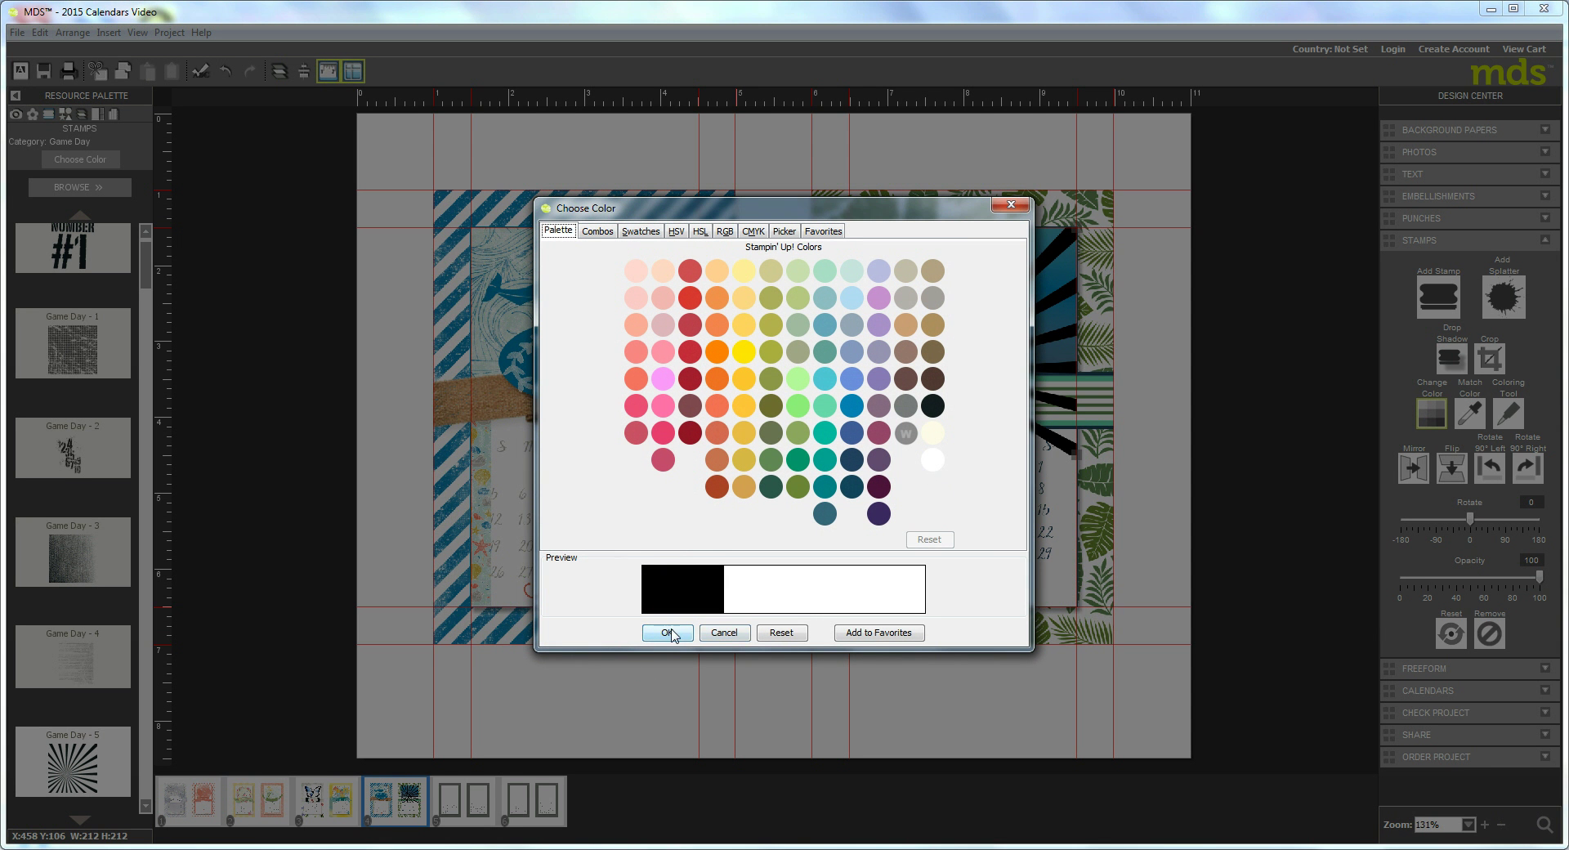
pyautogui.click(668, 633)
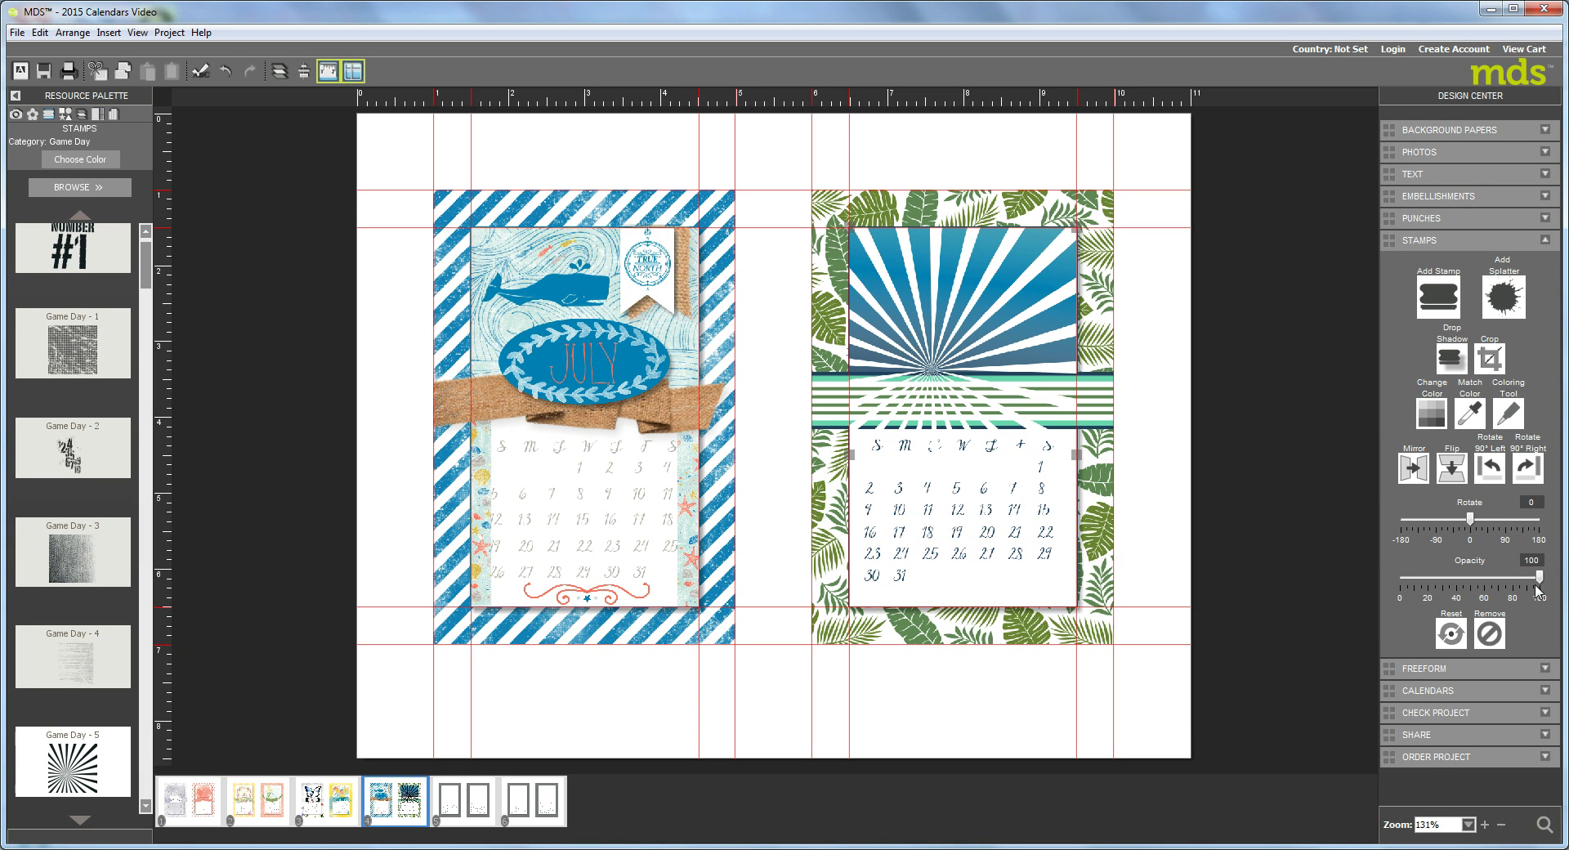
# Step: Lower the sunburst's opacity to 31 and move the striped band's layer above the sunburst layer
pyautogui.moveTo(1541, 578); pyautogui.dragTo(1475, 585)
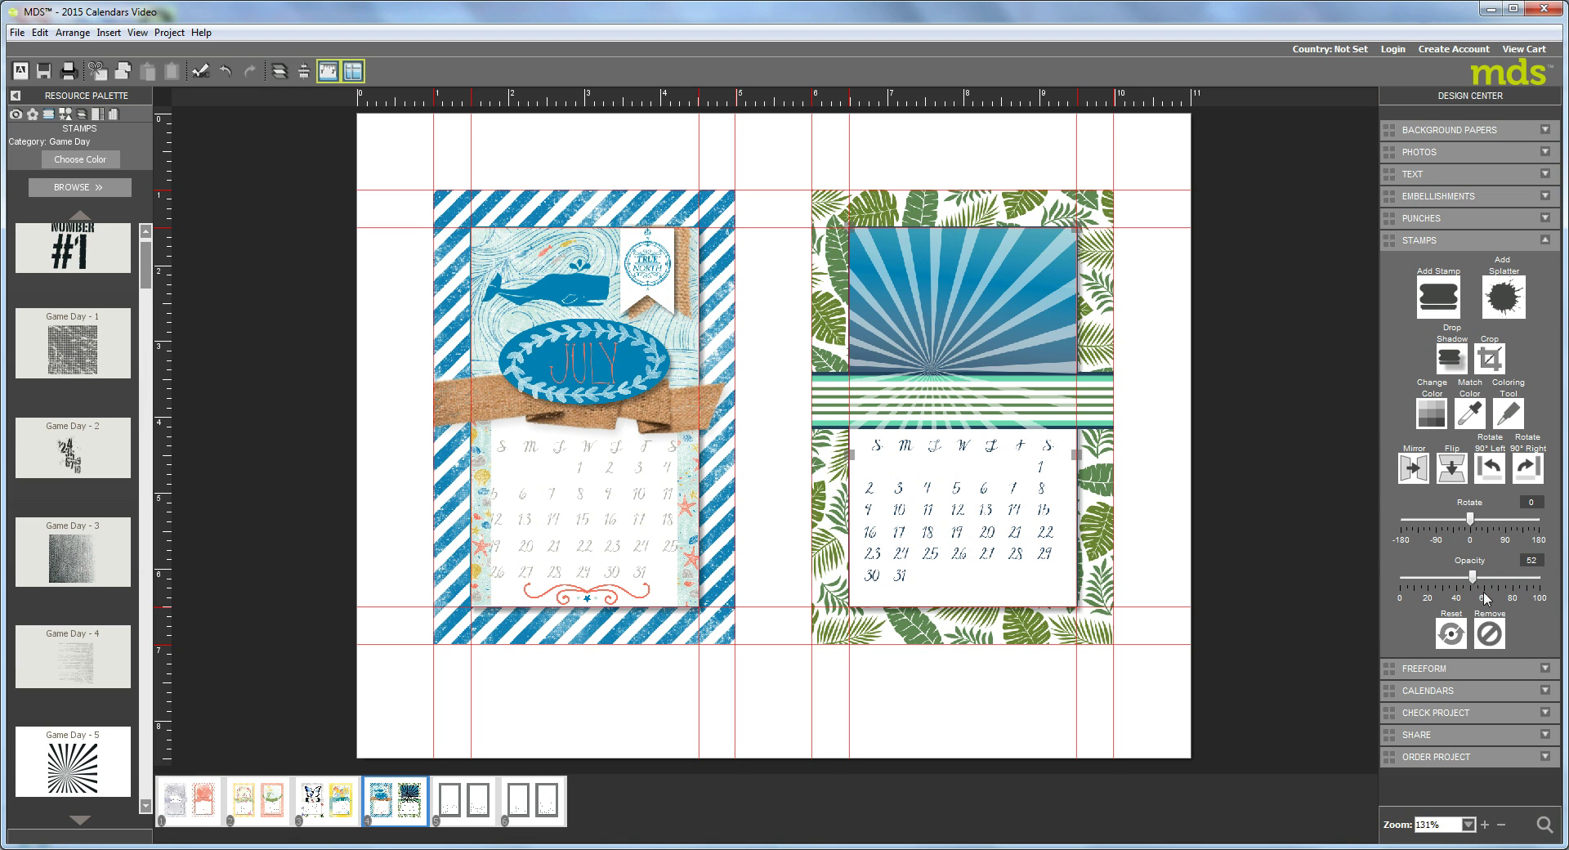
pyautogui.moveTo(1473, 579); pyautogui.dragTo(1444, 579)
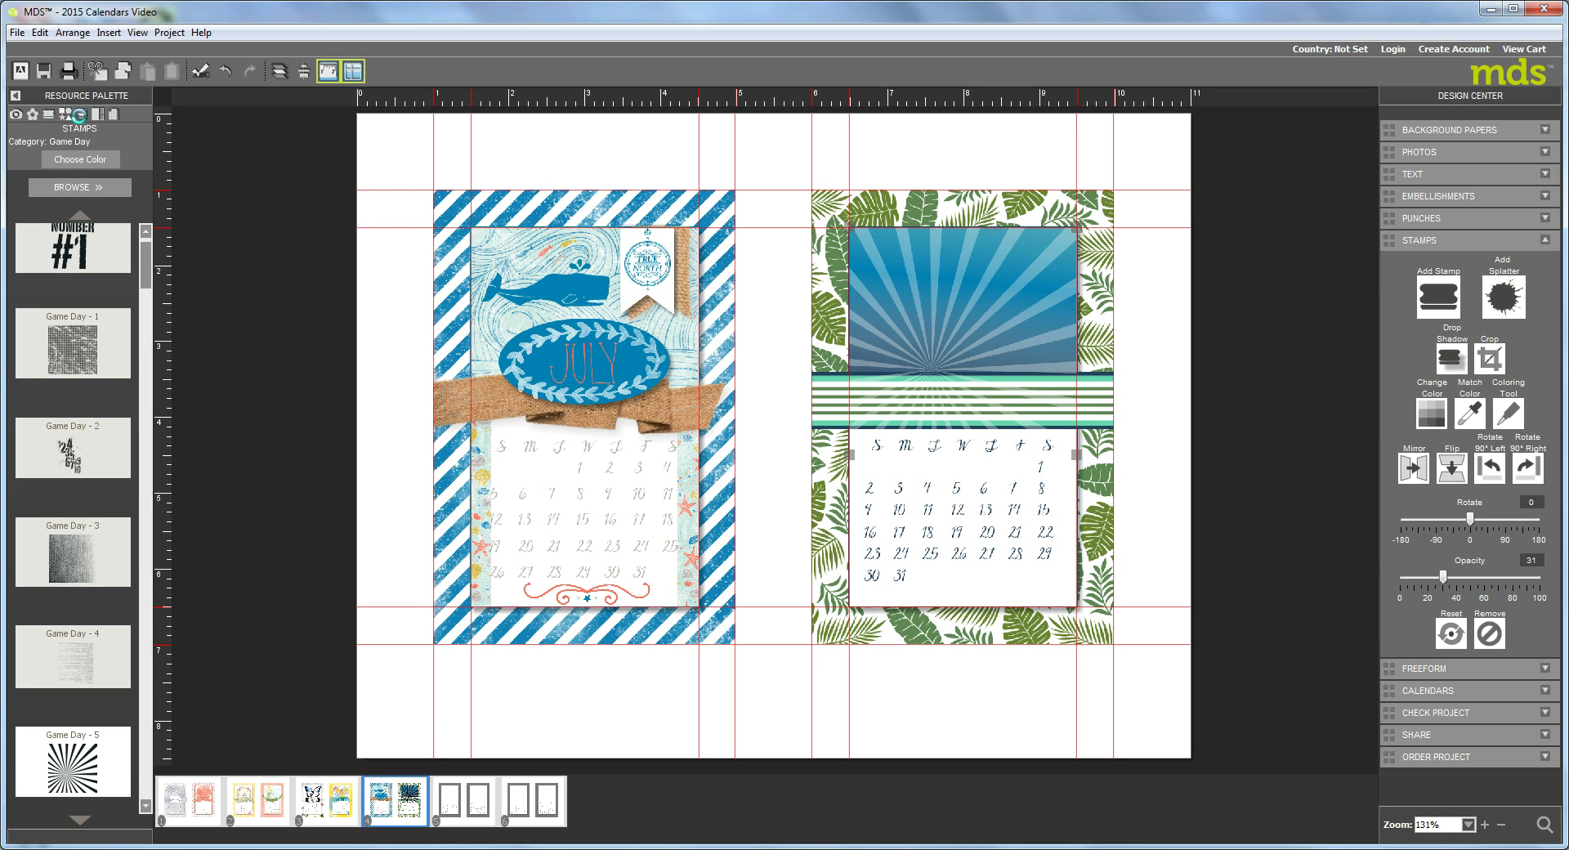
pyautogui.click(81, 116)
pyautogui.moveTo(88, 244); pyautogui.dragTo(80, 339)
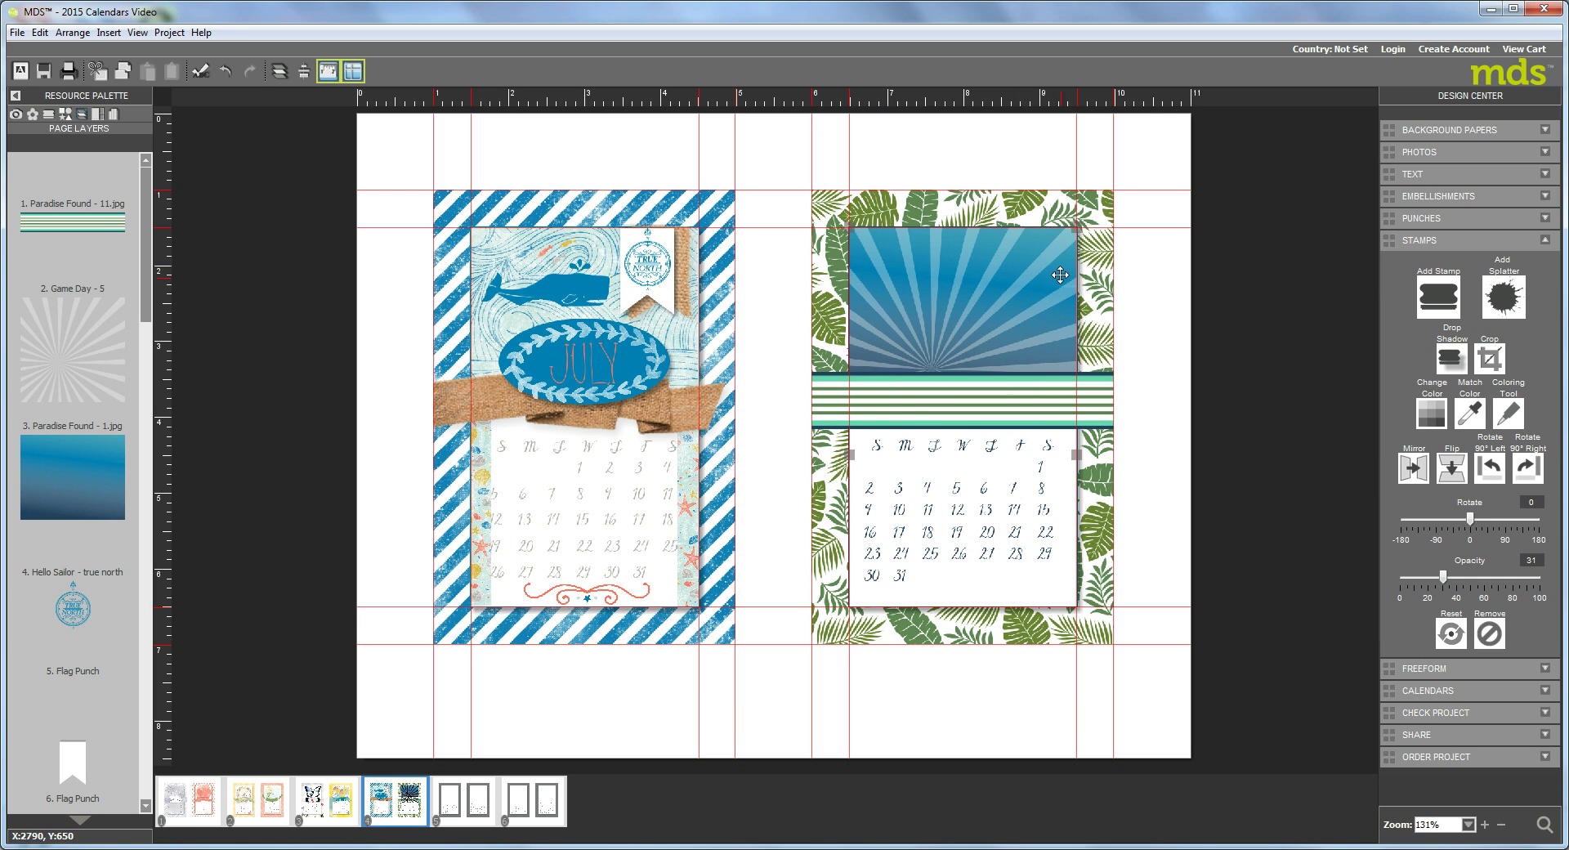
# Step: Load the Paradise Found category of stamps again in place of Game Day
pyautogui.click(47, 115)
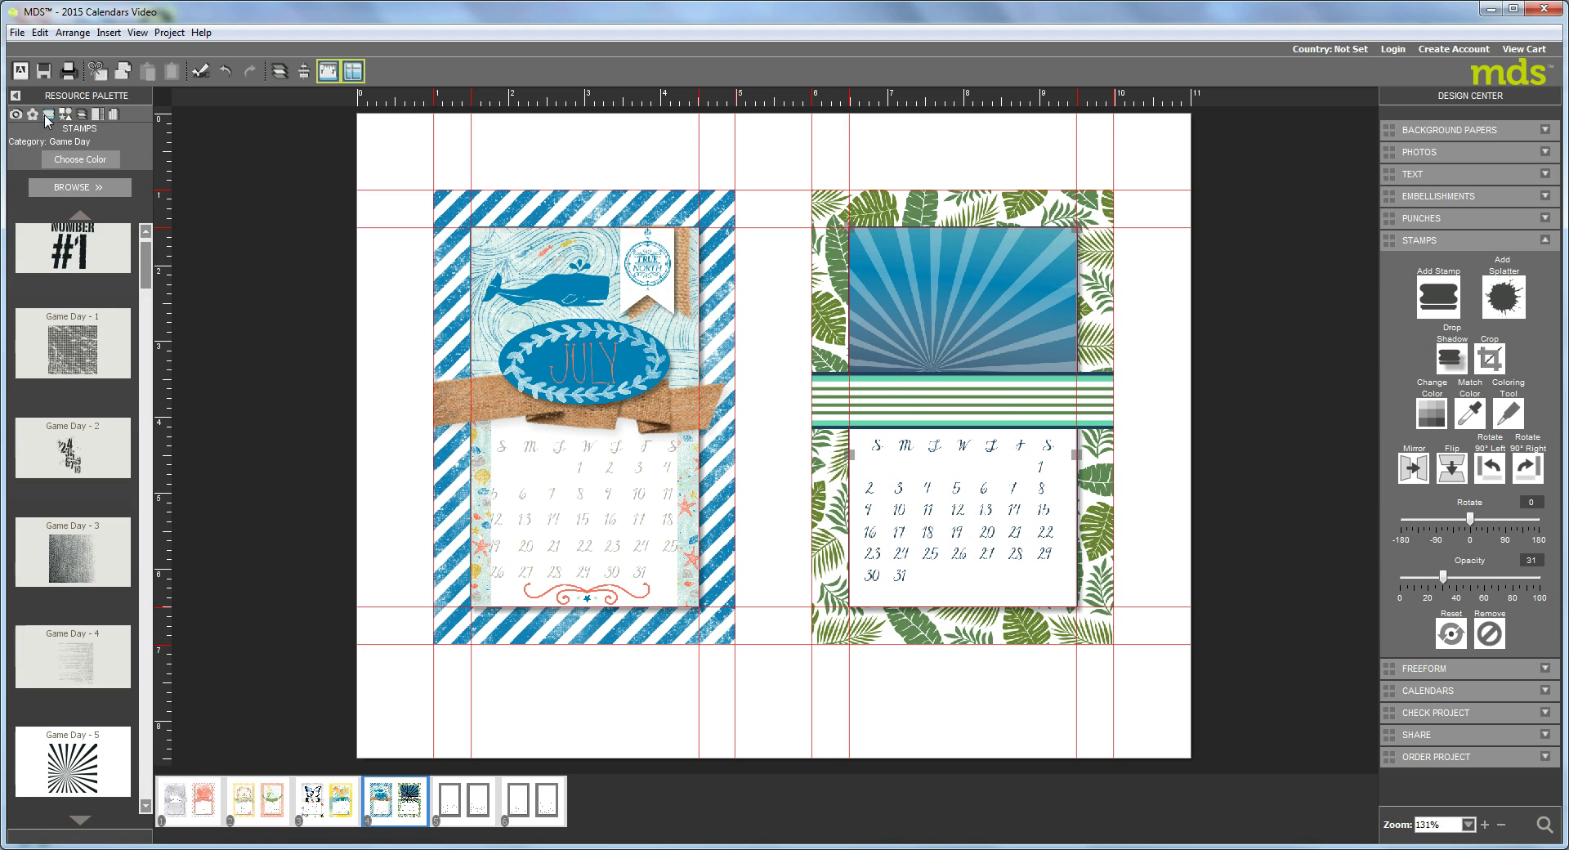
pyautogui.click(71, 188)
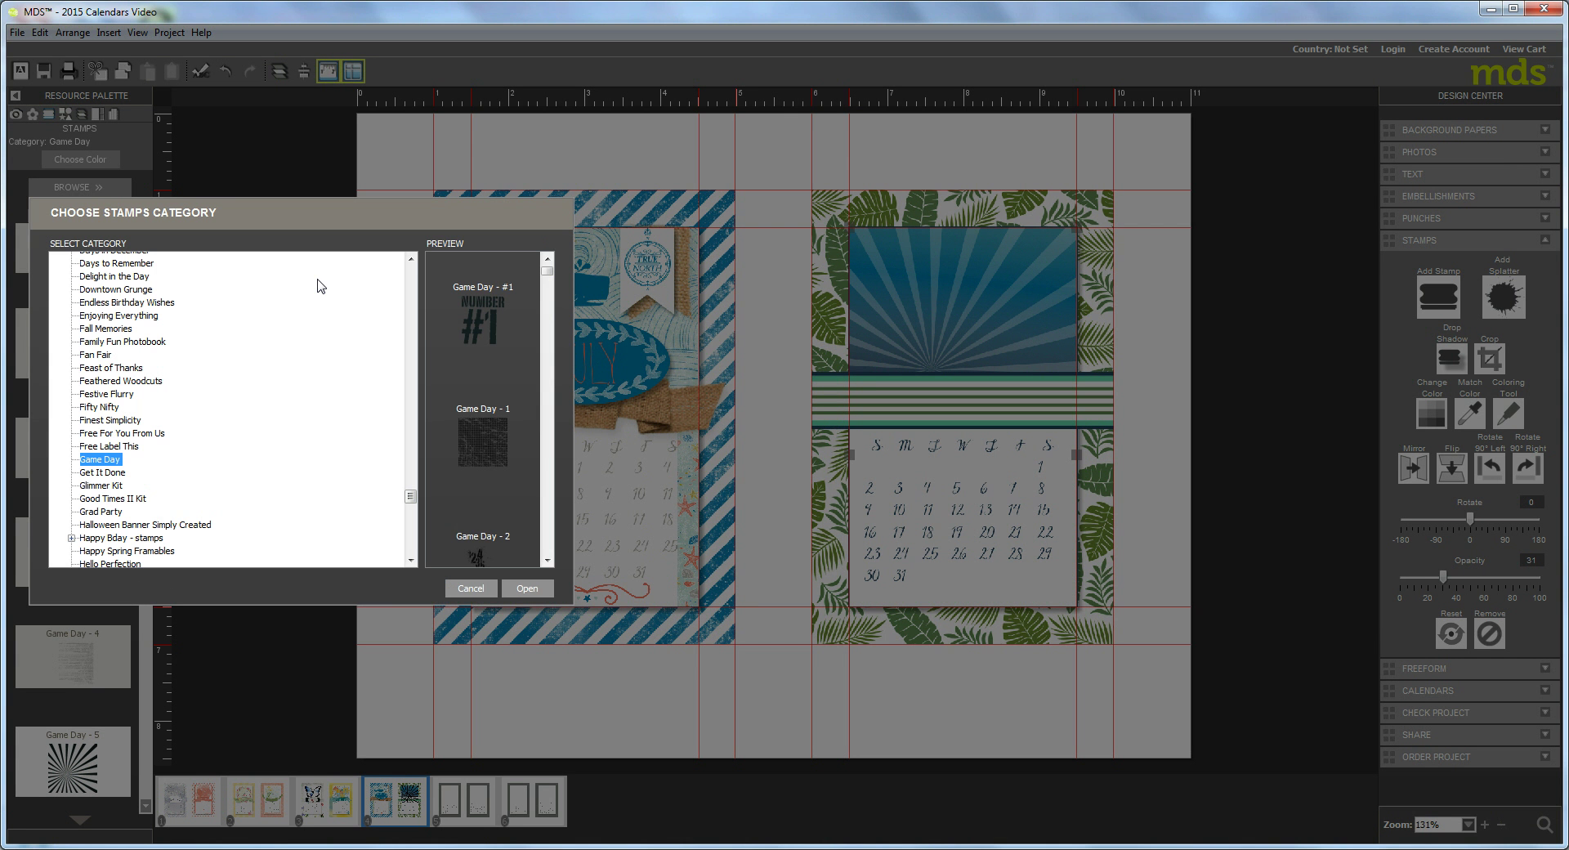
pyautogui.moveTo(410, 501); pyautogui.dragTo(408, 538)
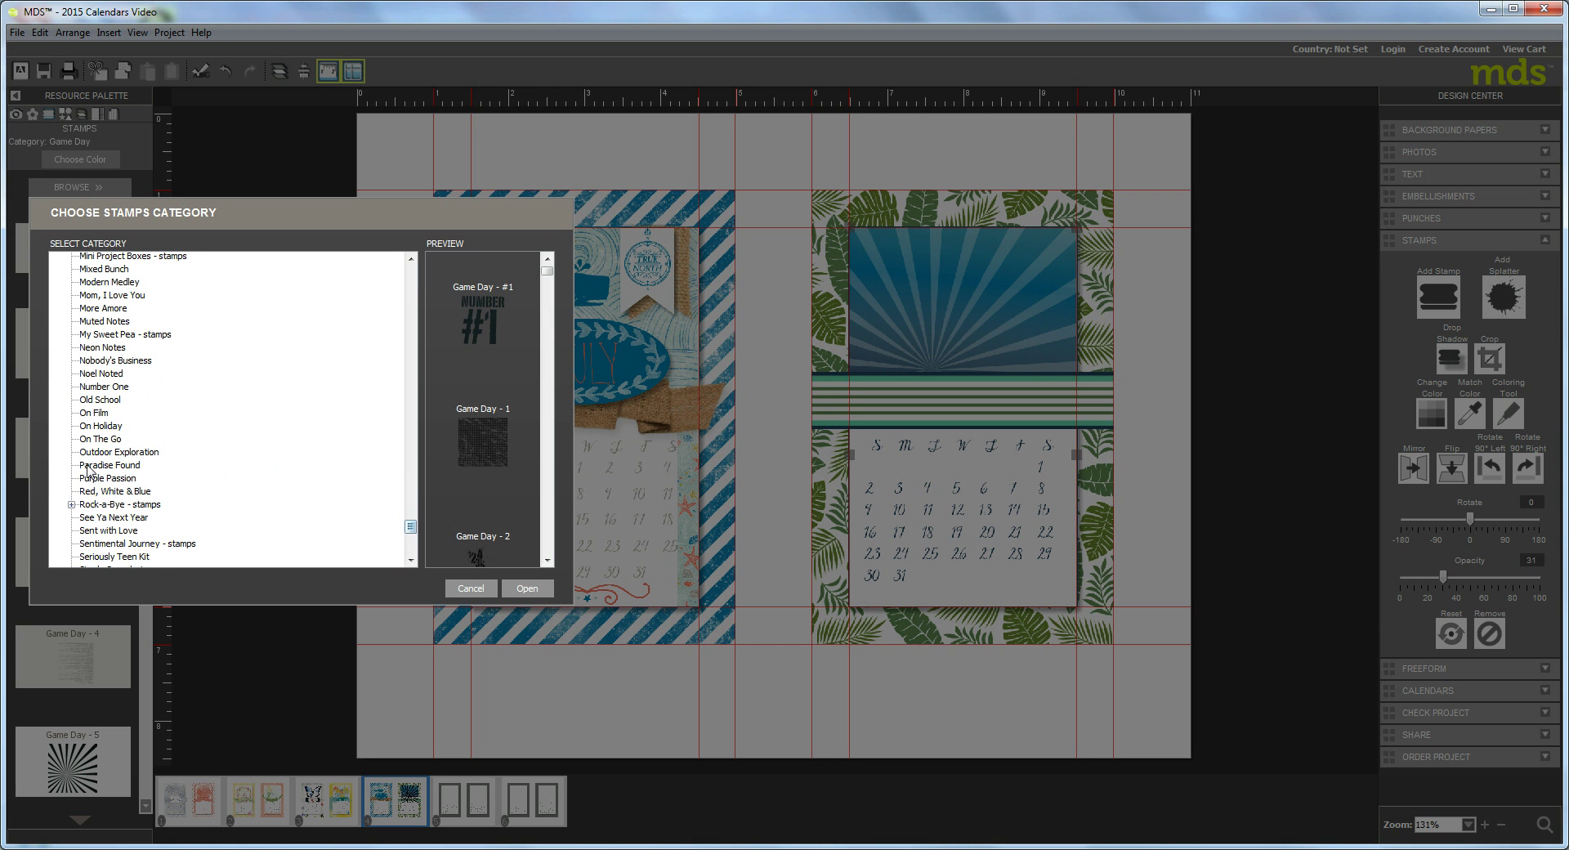
pyautogui.click(90, 465)
pyautogui.click(527, 588)
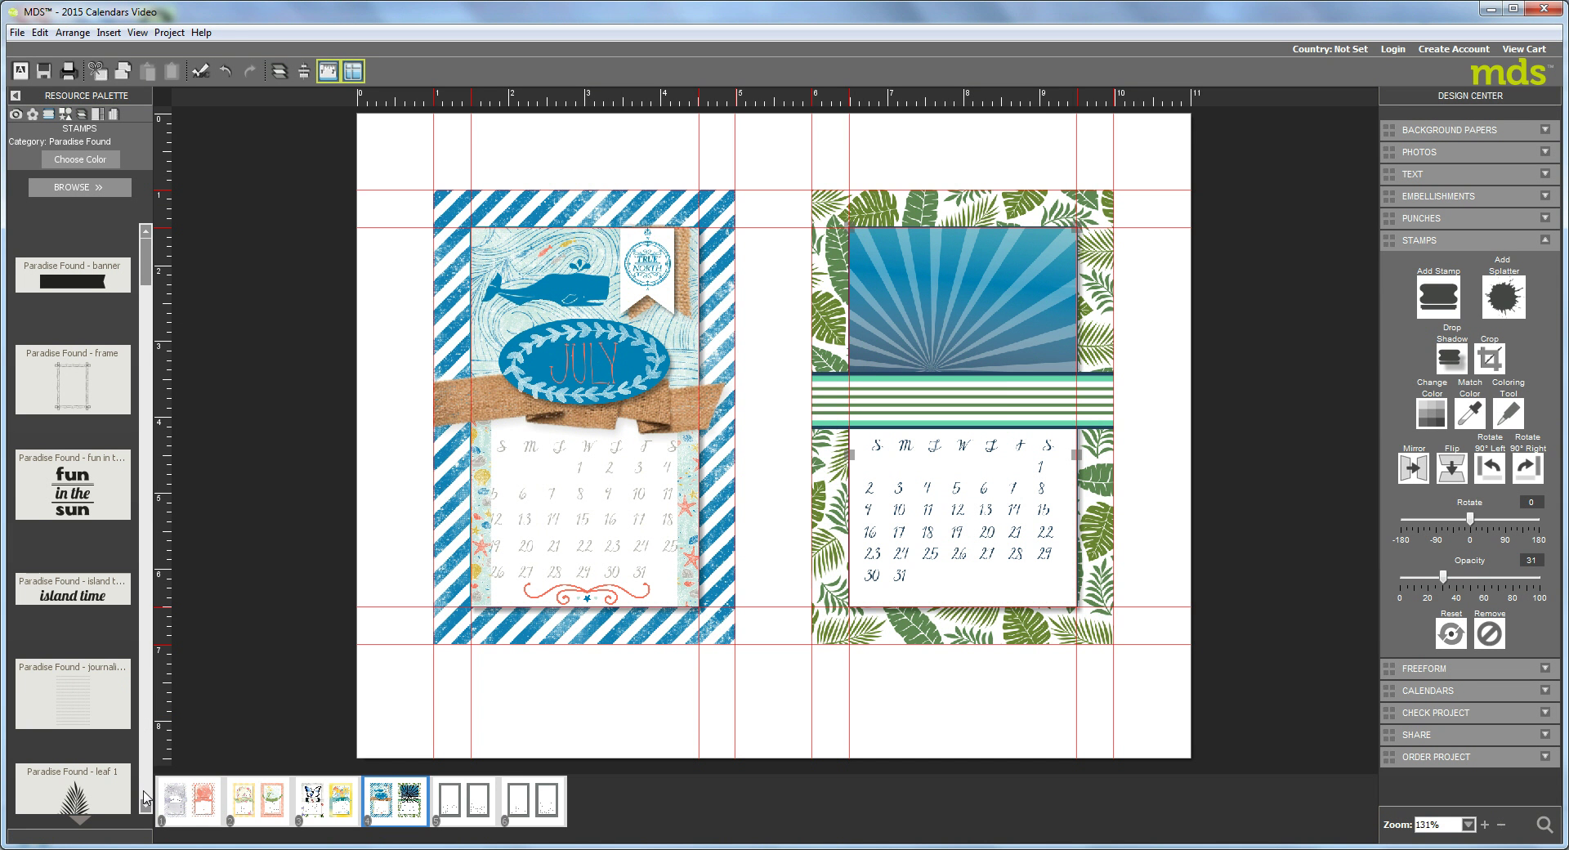
# Step: Find the Paradise Found - lines stamp and add it over the August page's calendar grid
pyautogui.click(146, 796)
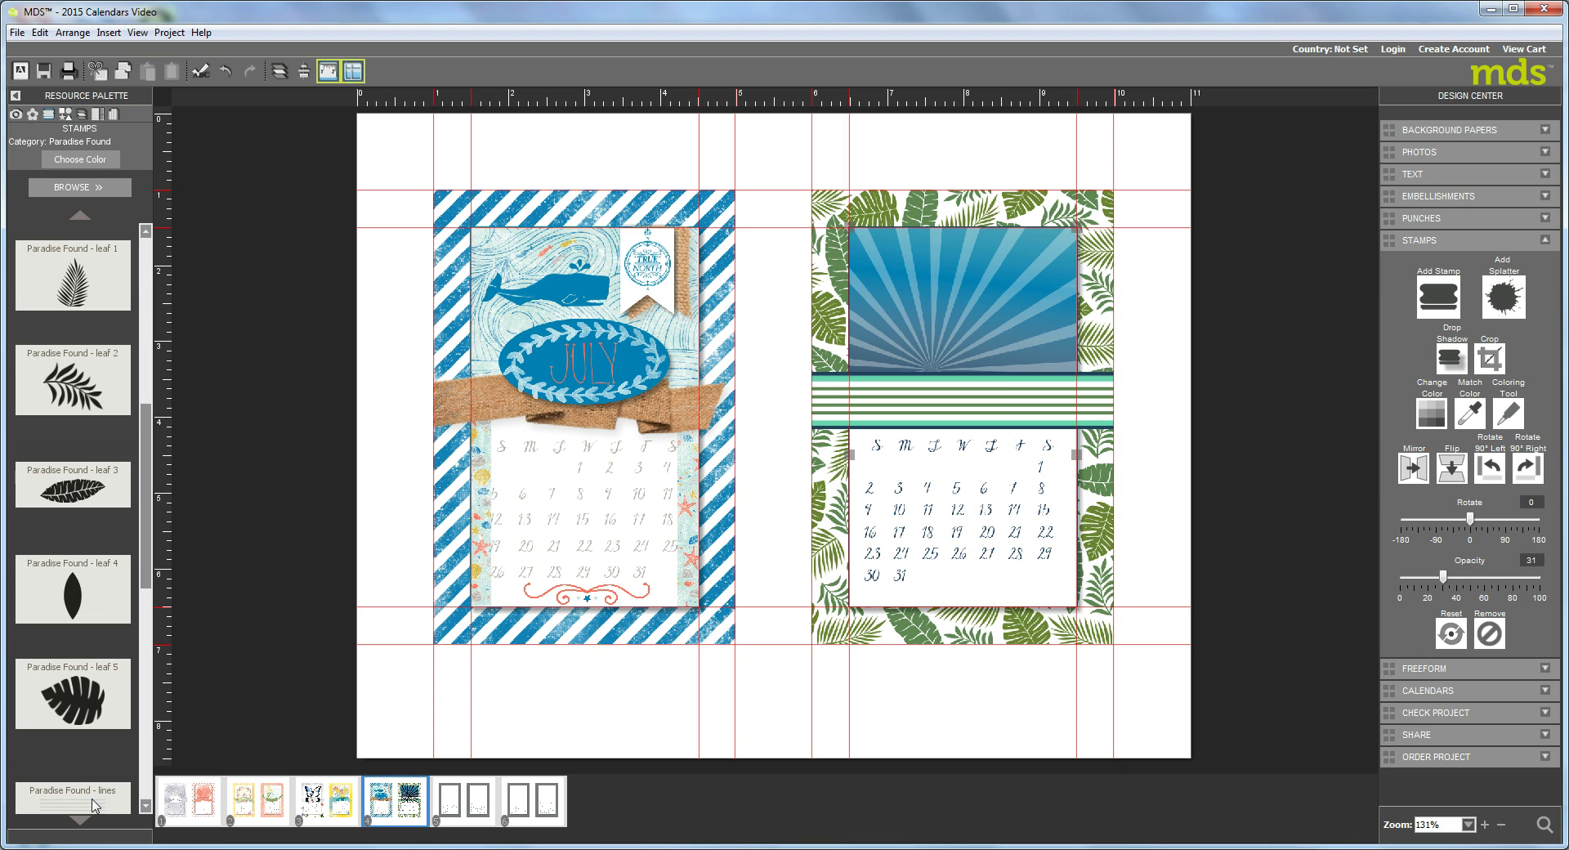
pyautogui.click(145, 810)
pyautogui.click(145, 810)
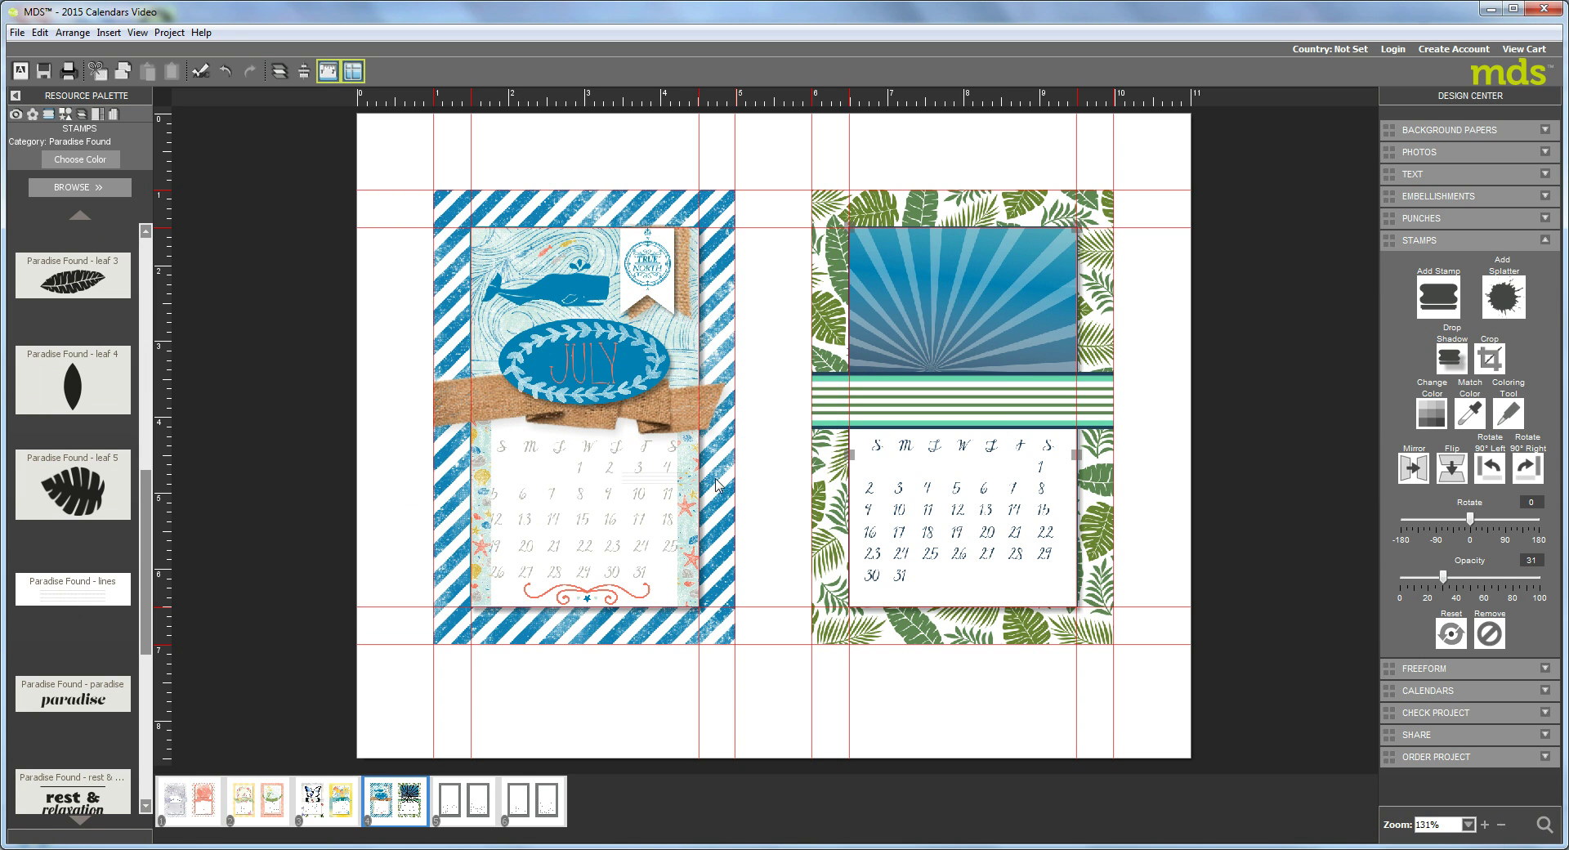
pyautogui.moveTo(908, 539); pyautogui.dragTo(909, 538)
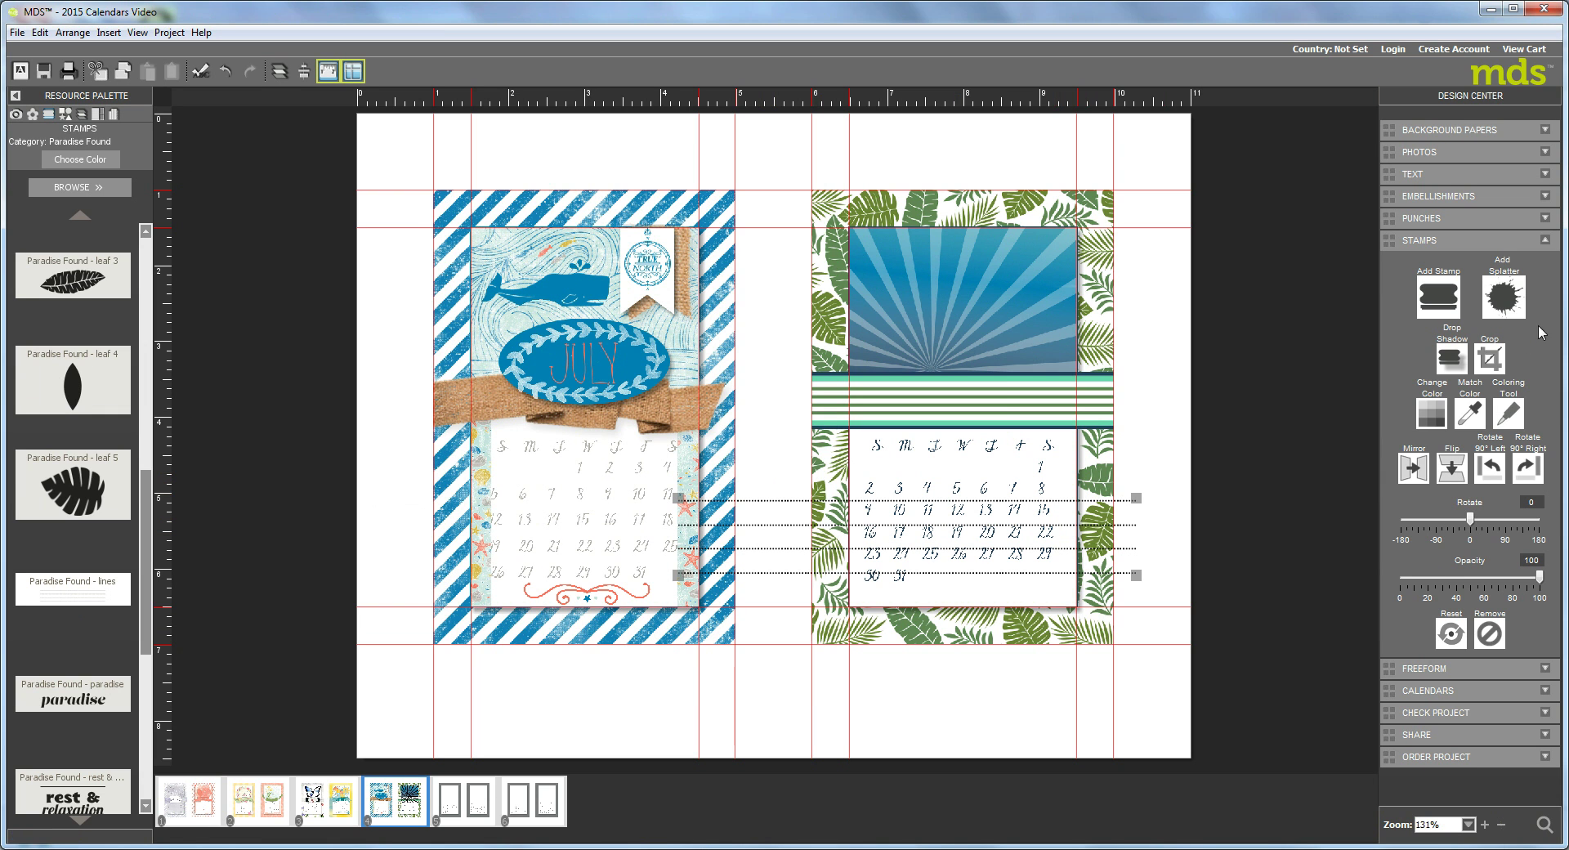
# Step: Crop the lines stamp to a single dotted line about 2.9 inches wide
pyautogui.click(1485, 359)
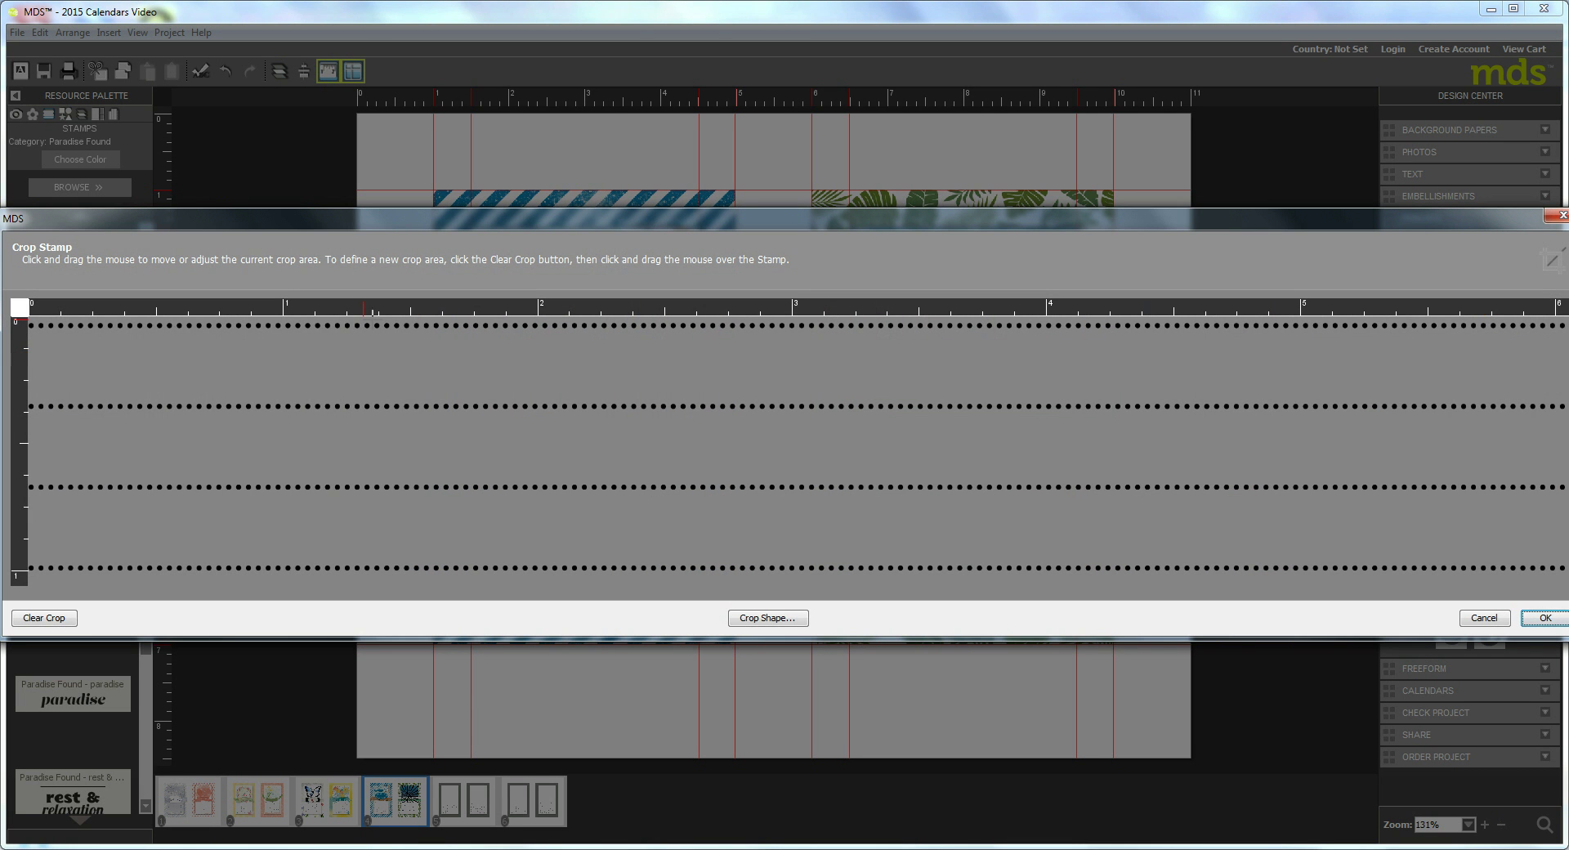
pyautogui.moveTo(360, 323); pyautogui.dragTo(1090, 368)
pyautogui.moveTo(740, 345); pyautogui.dragTo(750, 408)
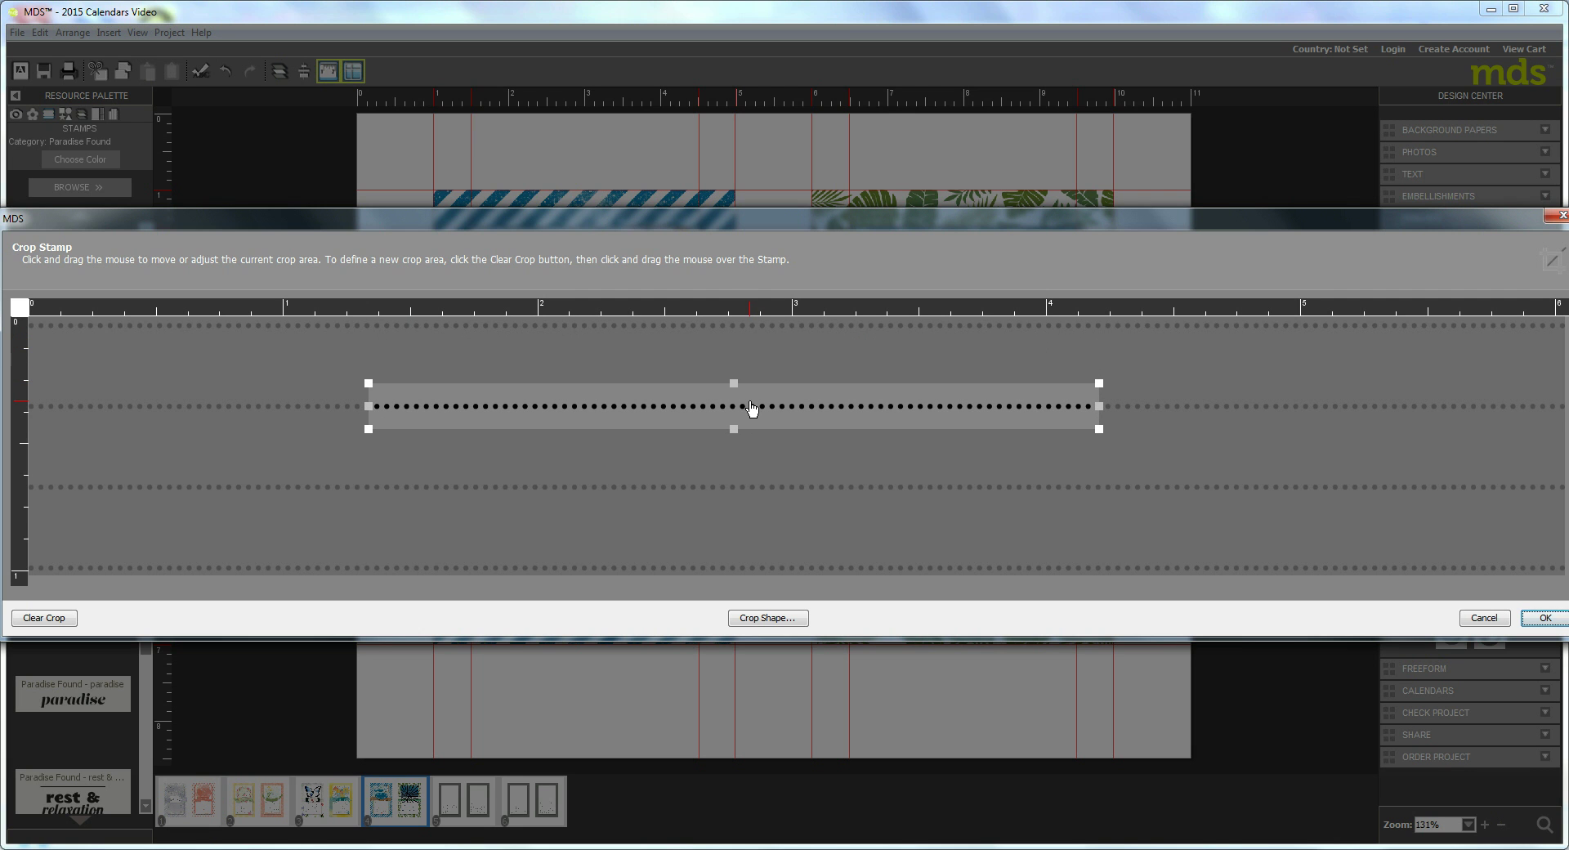
pyautogui.click(1545, 618)
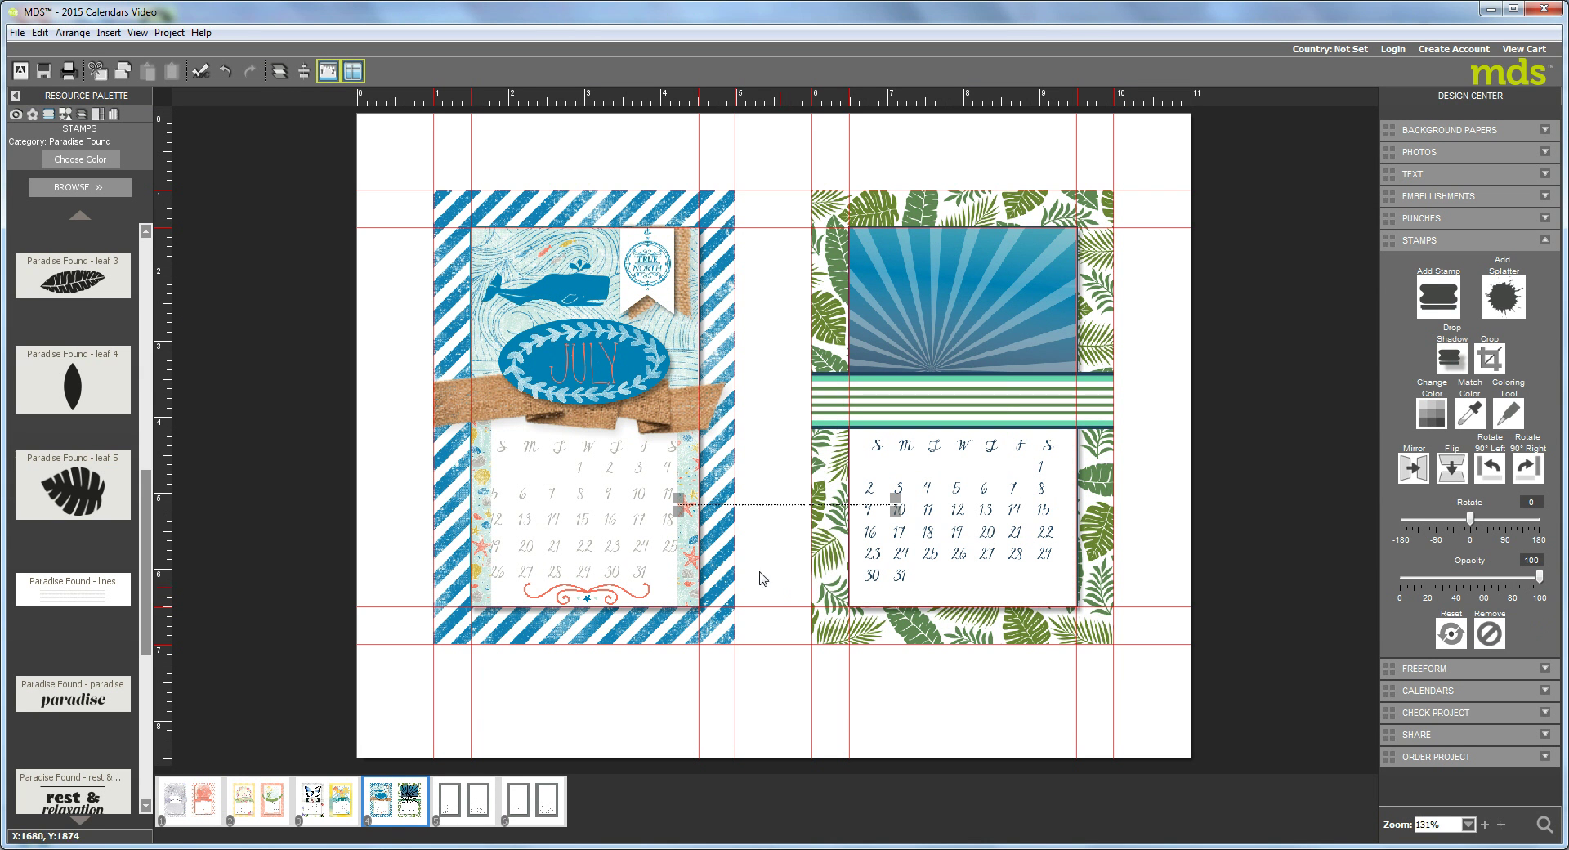
# Step: Move the dotted line to the bottom edge of the August calendar panel and extend its crop to about 3 inches, the panel's full width
pyautogui.moveTo(789, 502); pyautogui.dragTo(962, 587)
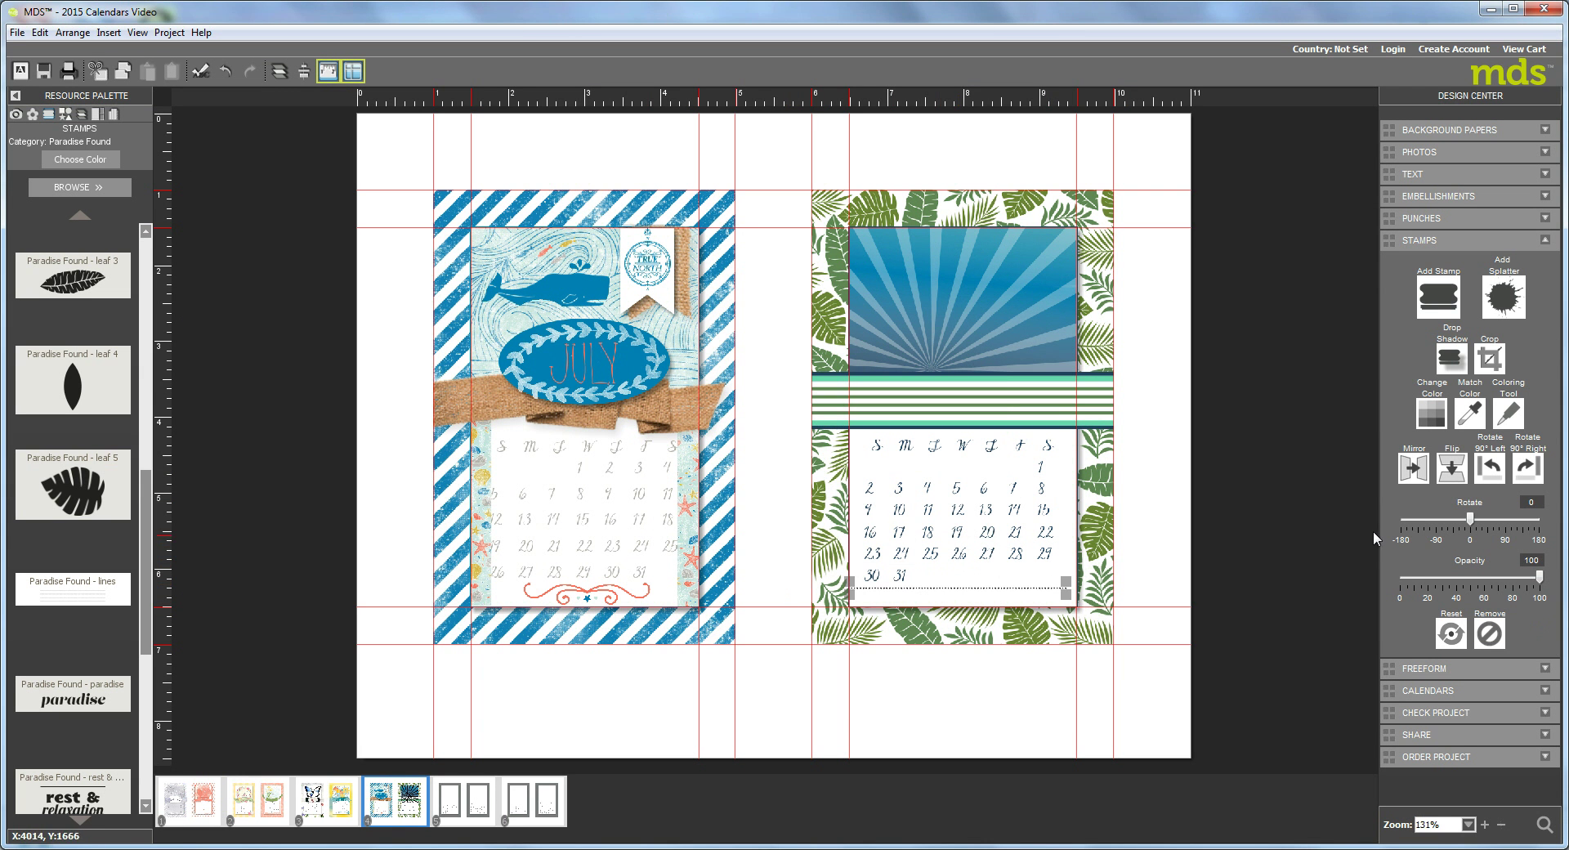
pyautogui.click(1489, 358)
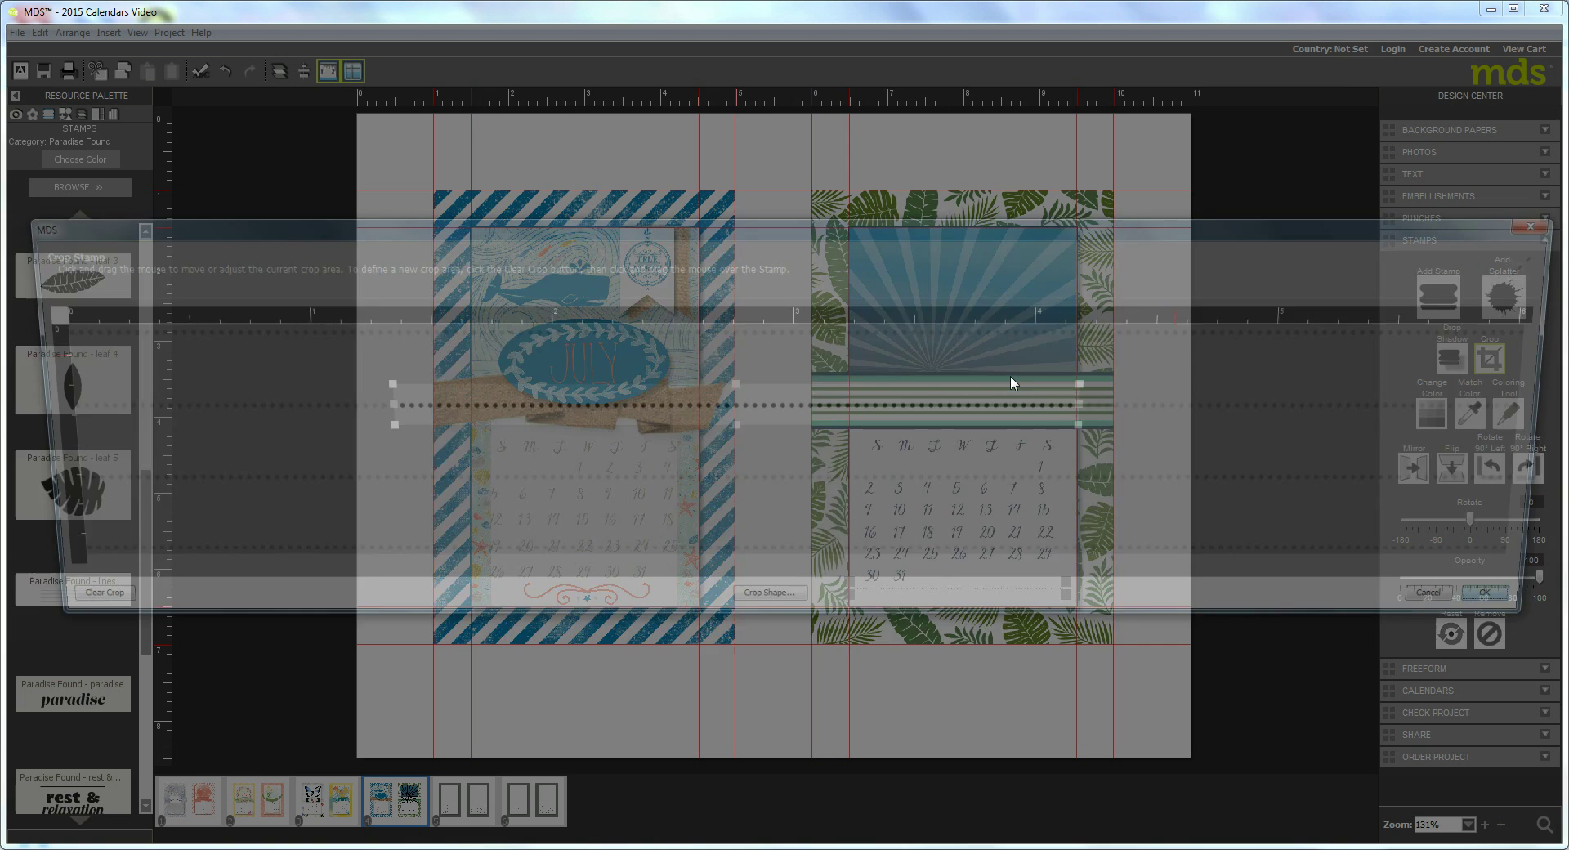
pyautogui.moveTo(1098, 407); pyautogui.dragTo(1133, 406)
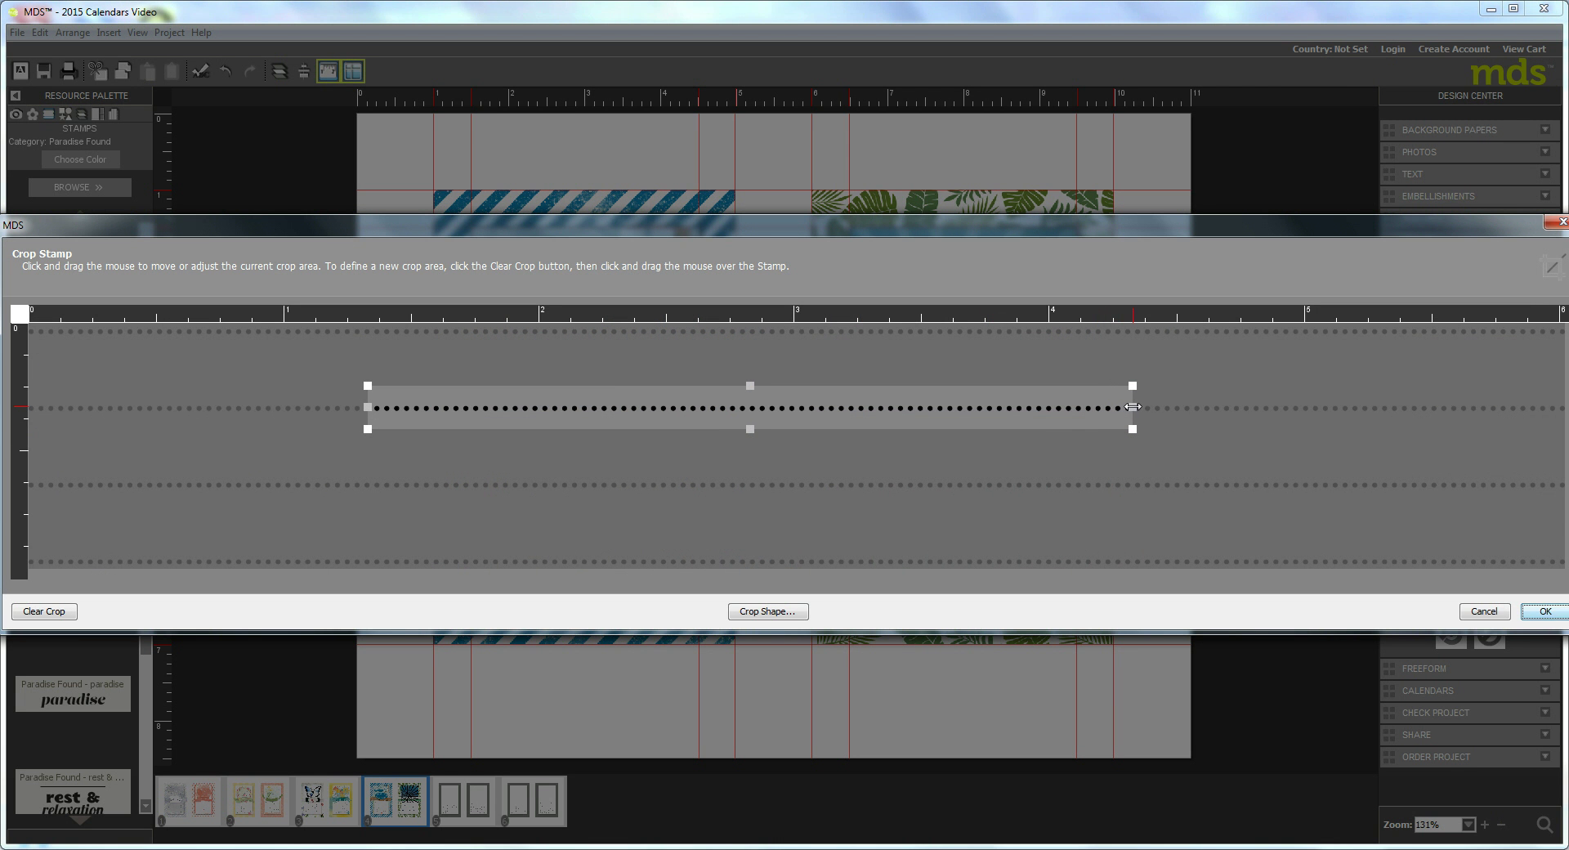
pyautogui.click(1543, 613)
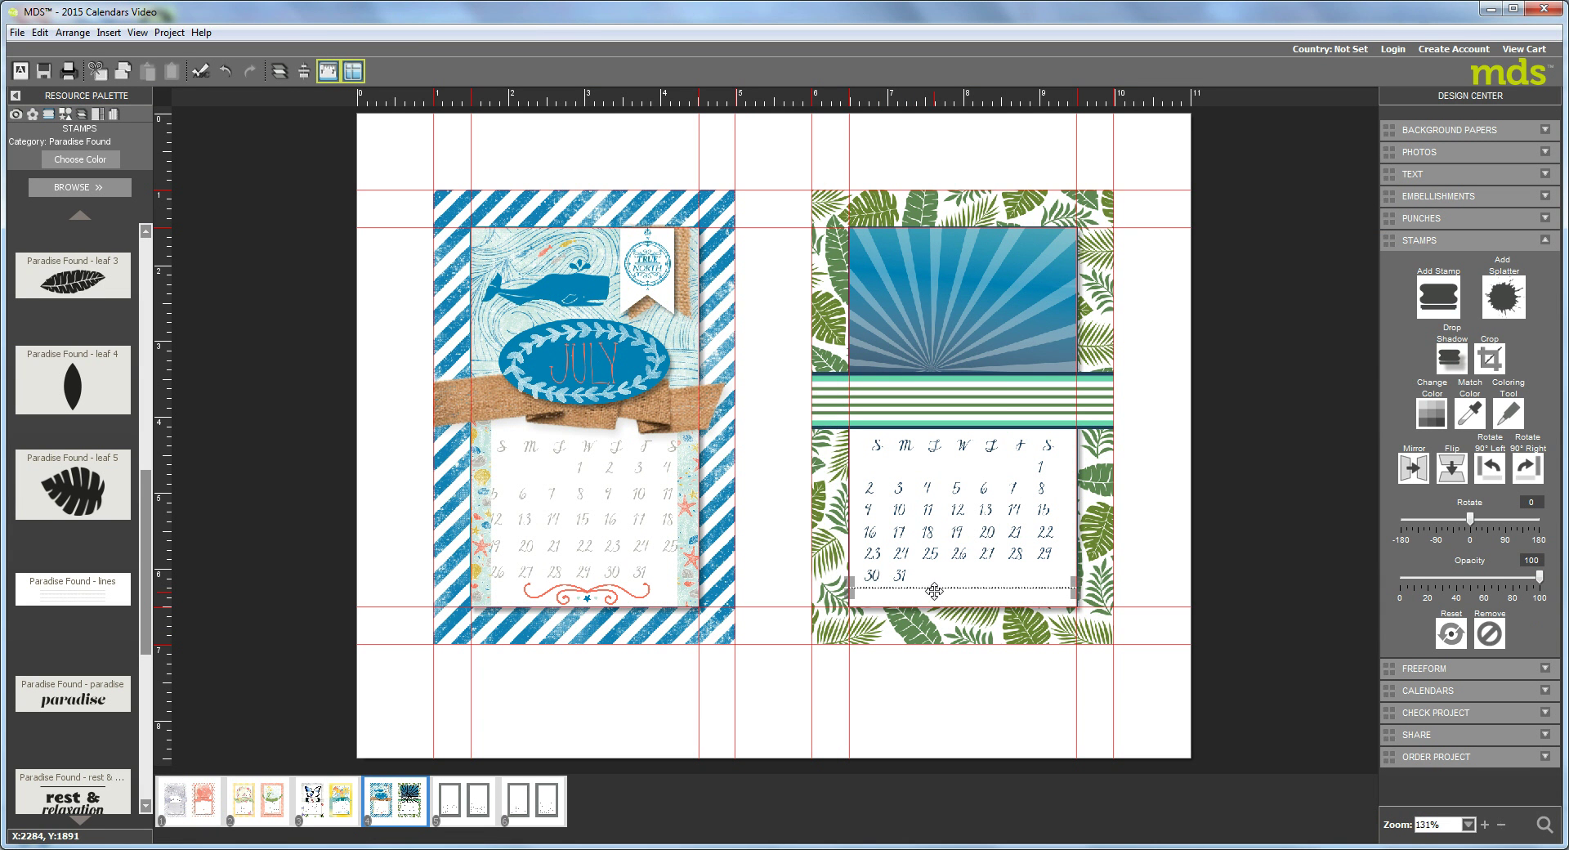
pyautogui.moveTo(989, 605); pyautogui.dragTo(991, 618)
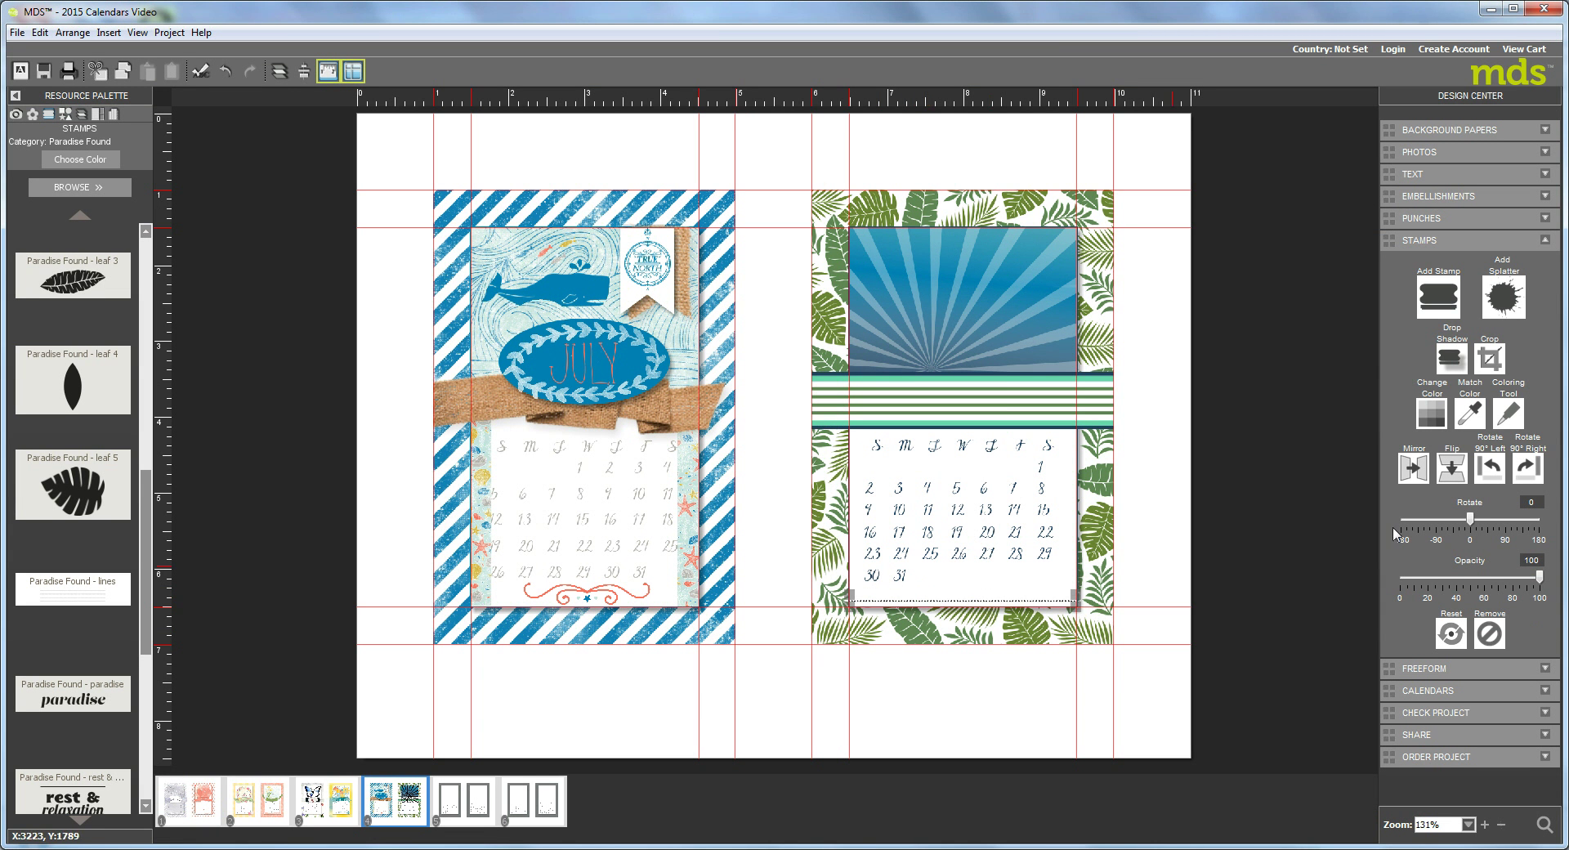
# Step: Recolour the dotted line dark navy blue from the Stampin' Up! colour palette
pyautogui.click(1435, 418)
pyautogui.click(850, 465)
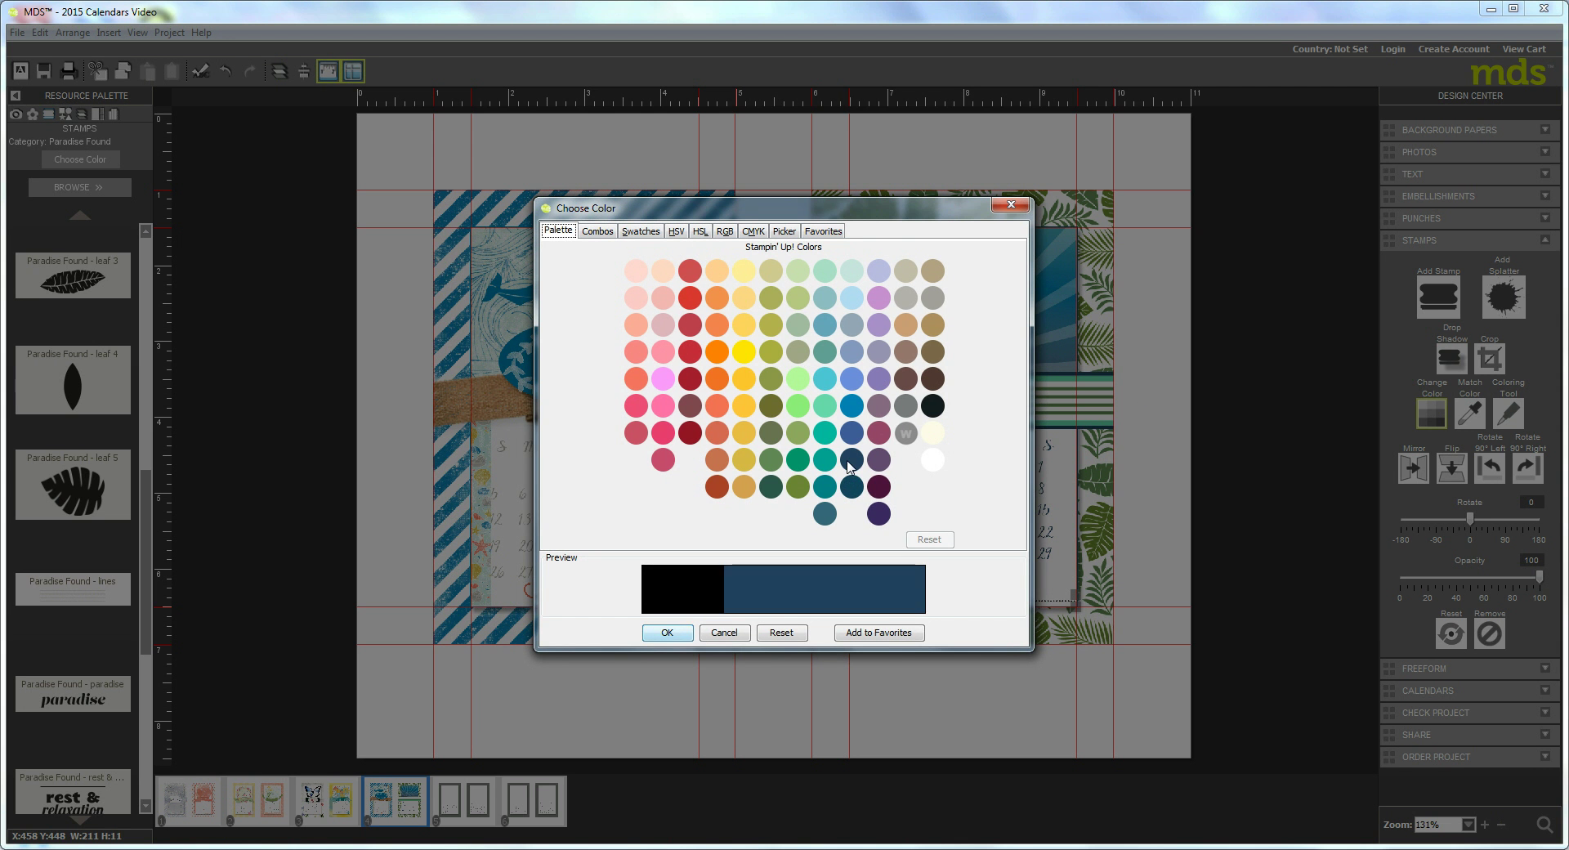
pyautogui.click(686, 632)
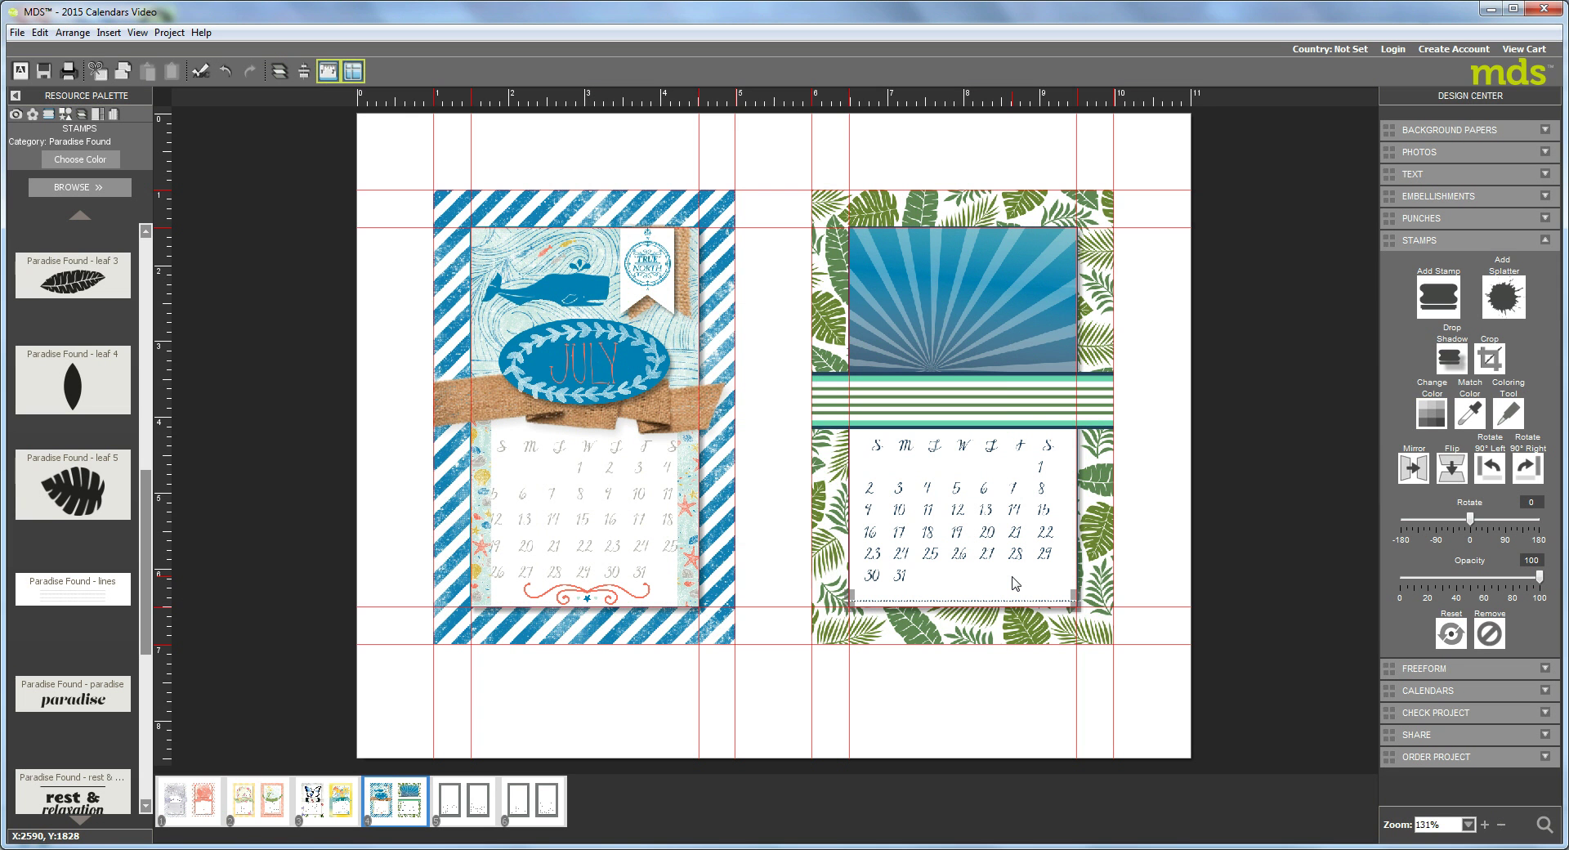
# Step: Duplicate the navy dotted line at the bottom of the August calendar panel and stack the copy closely above the original
pyautogui.hotkey('ctrl', 'c')
pyautogui.hotkey('ctrl', 'v')
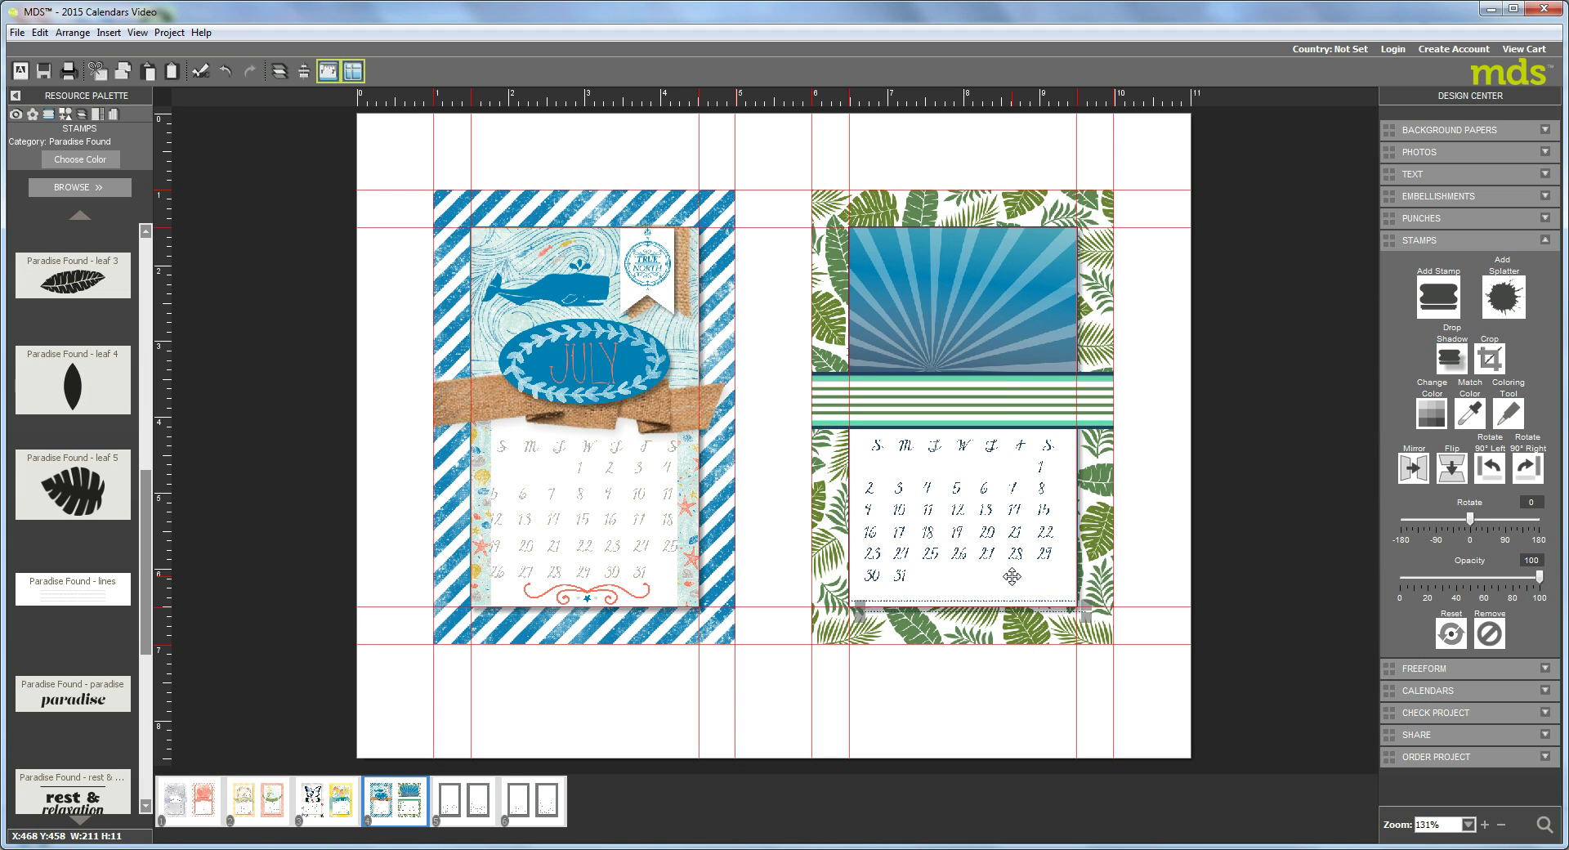
pyautogui.moveTo(964, 612); pyautogui.dragTo(956, 590)
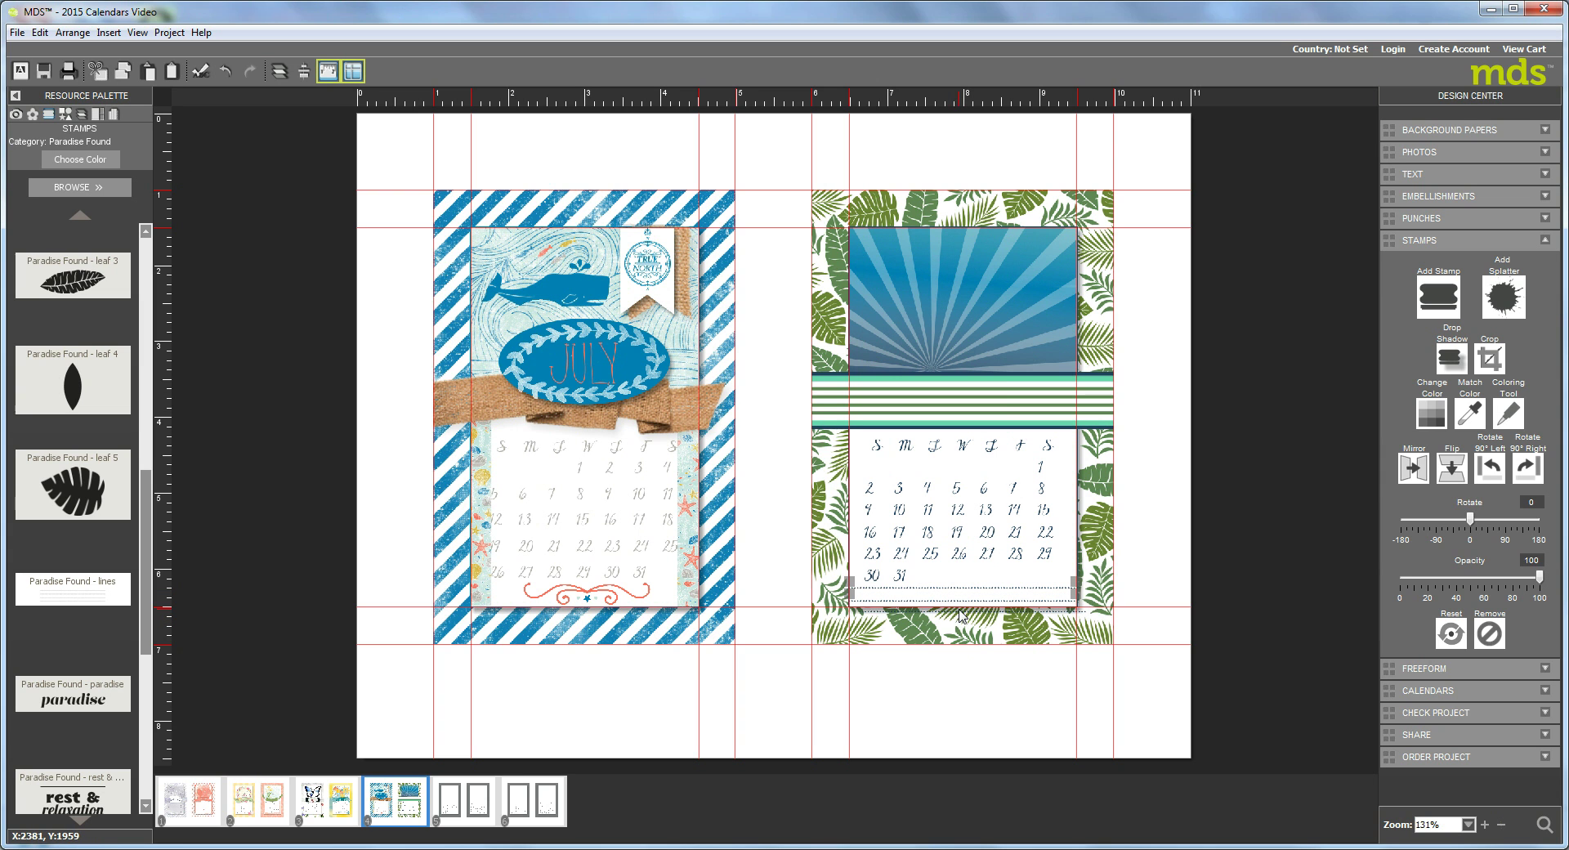
pyautogui.click(962, 613)
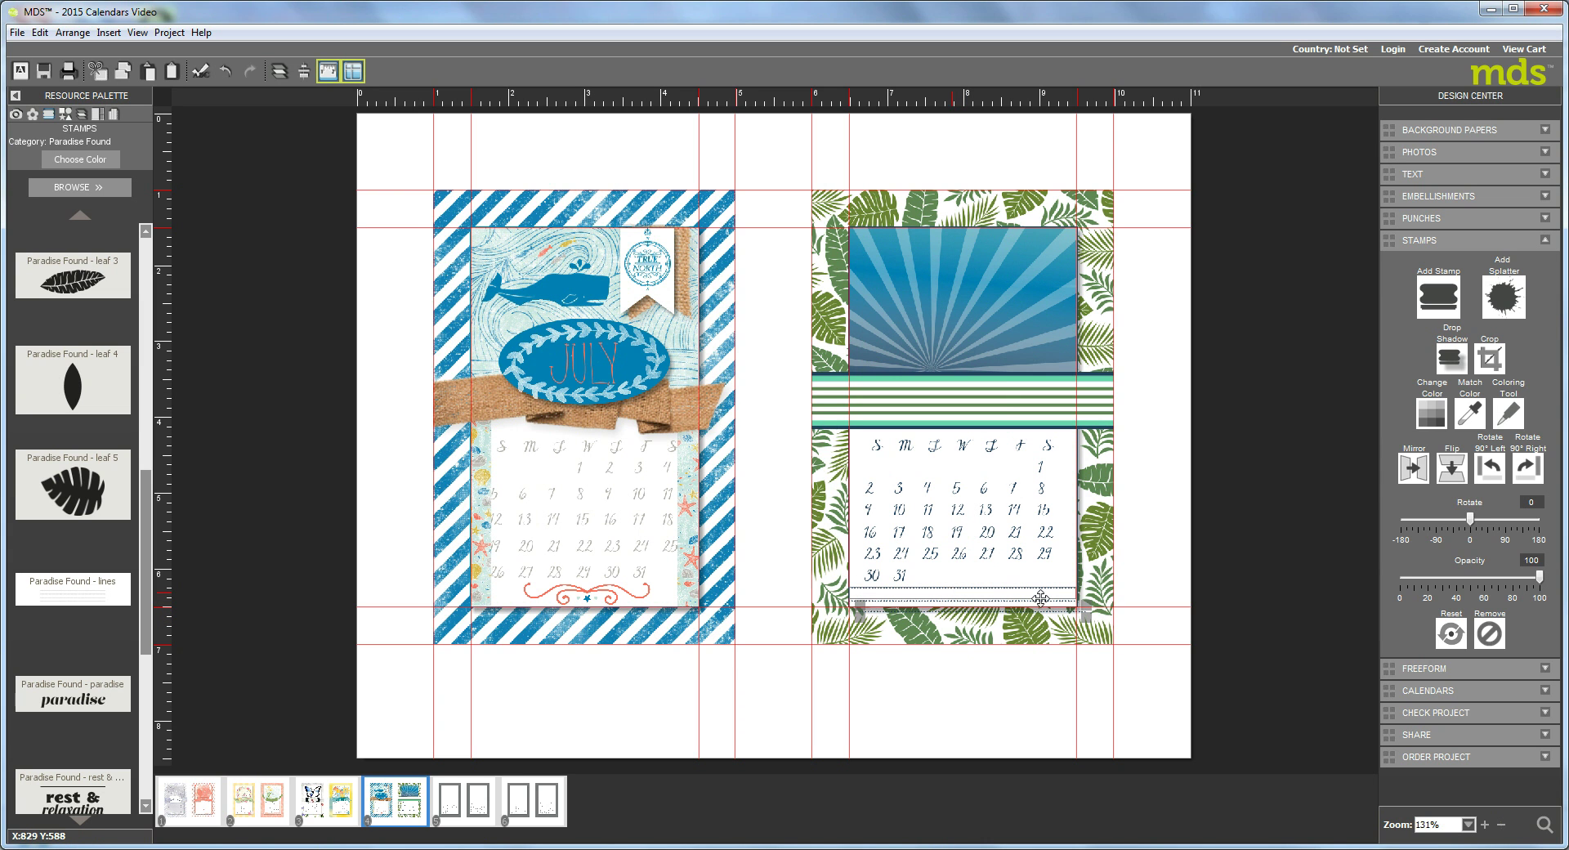
pyautogui.moveTo(992, 609); pyautogui.dragTo(948, 595)
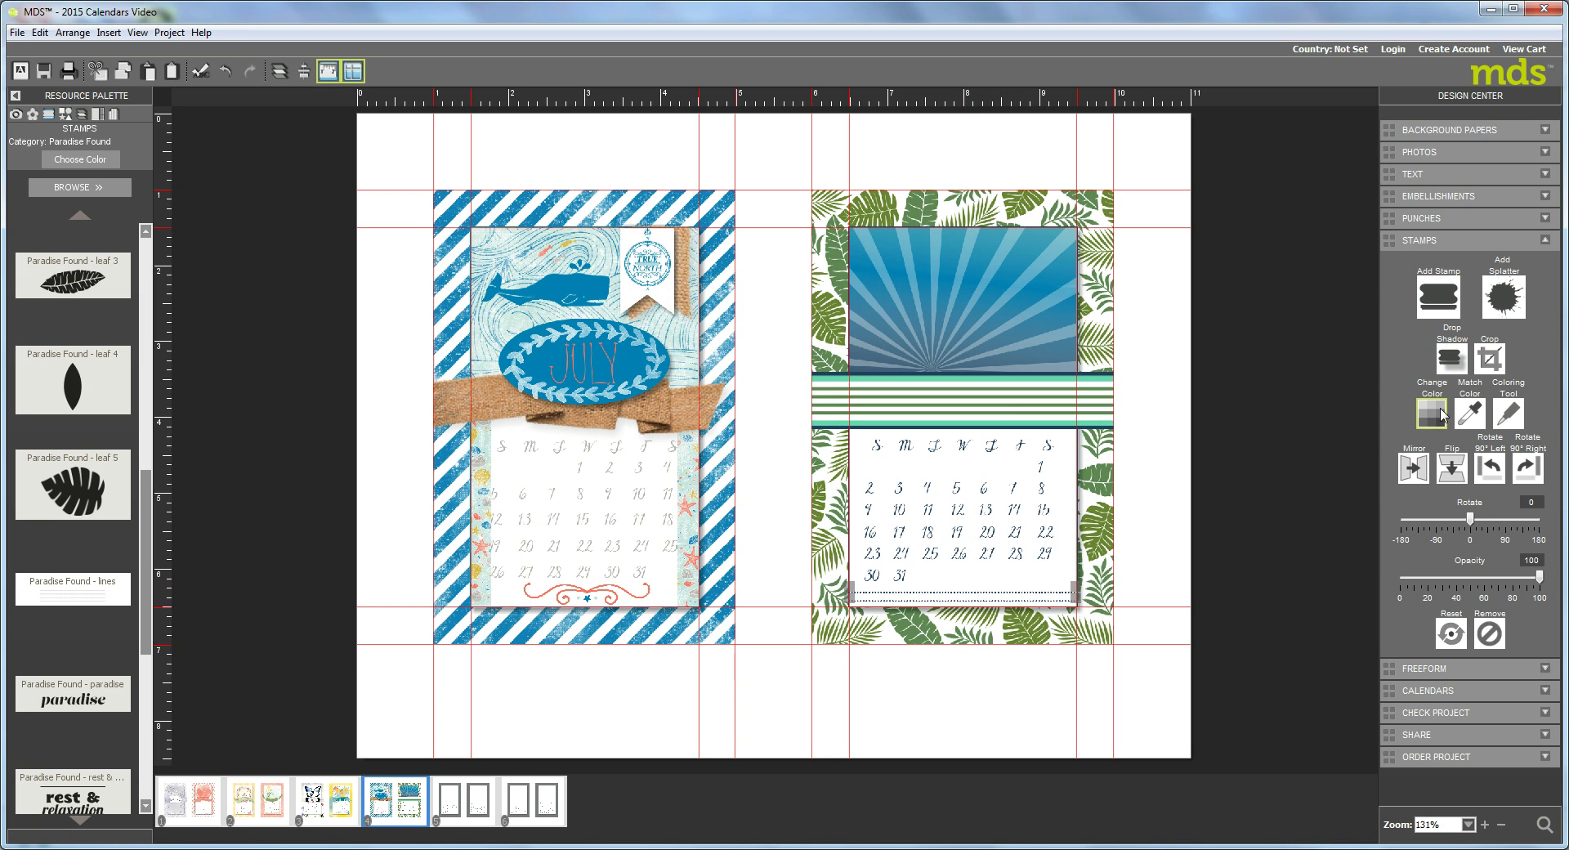
# Step: Recolour the selected dotted line medium blue from the Stampin' Up! colour palette
pyautogui.click(1432, 411)
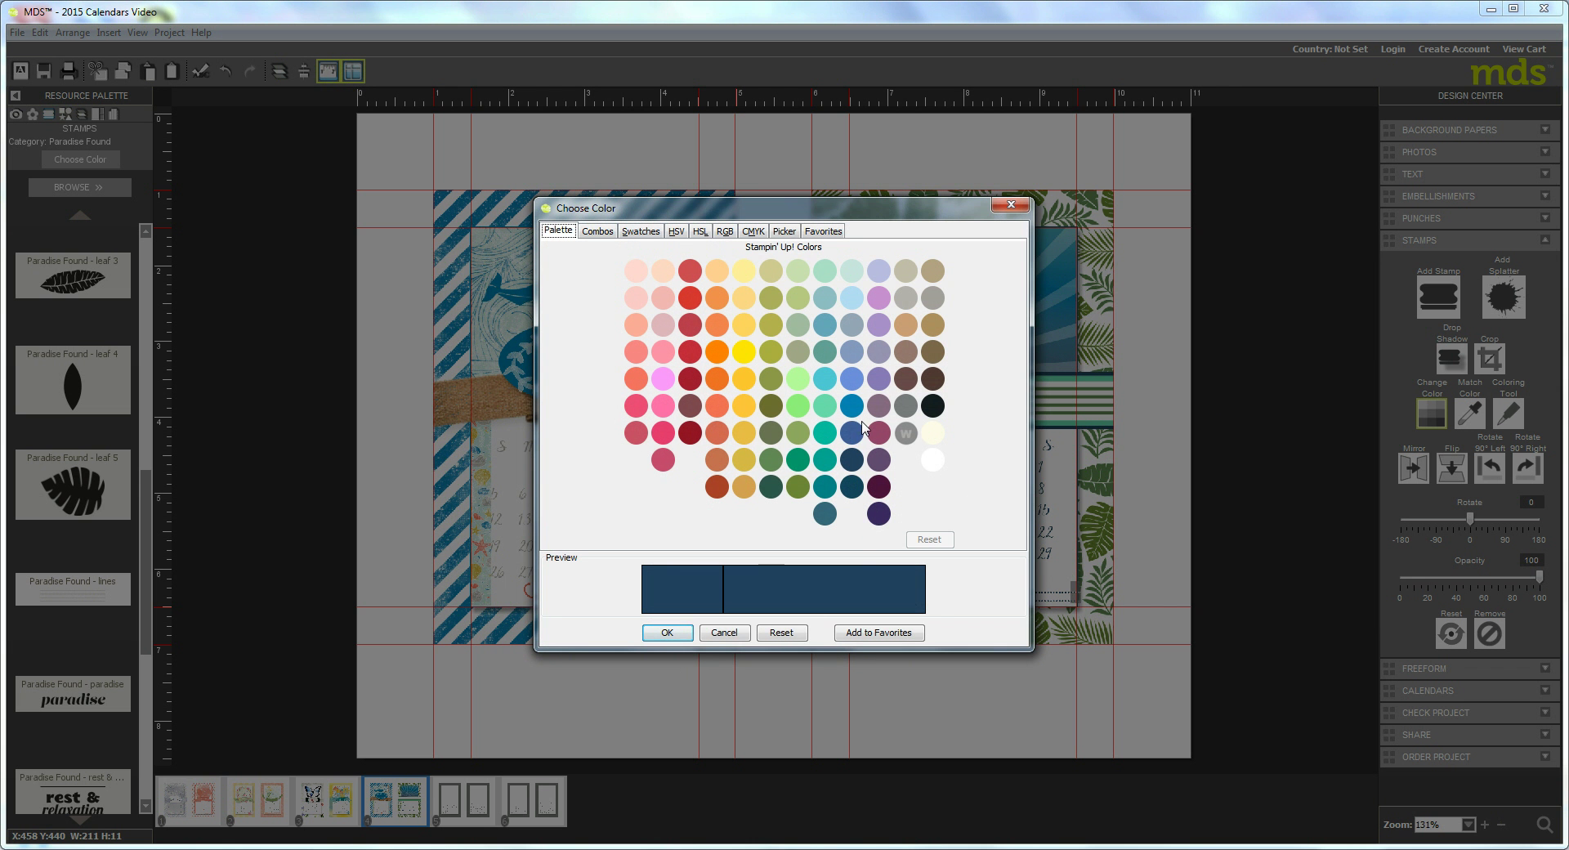
pyautogui.click(851, 434)
pyautogui.click(852, 407)
pyautogui.click(667, 633)
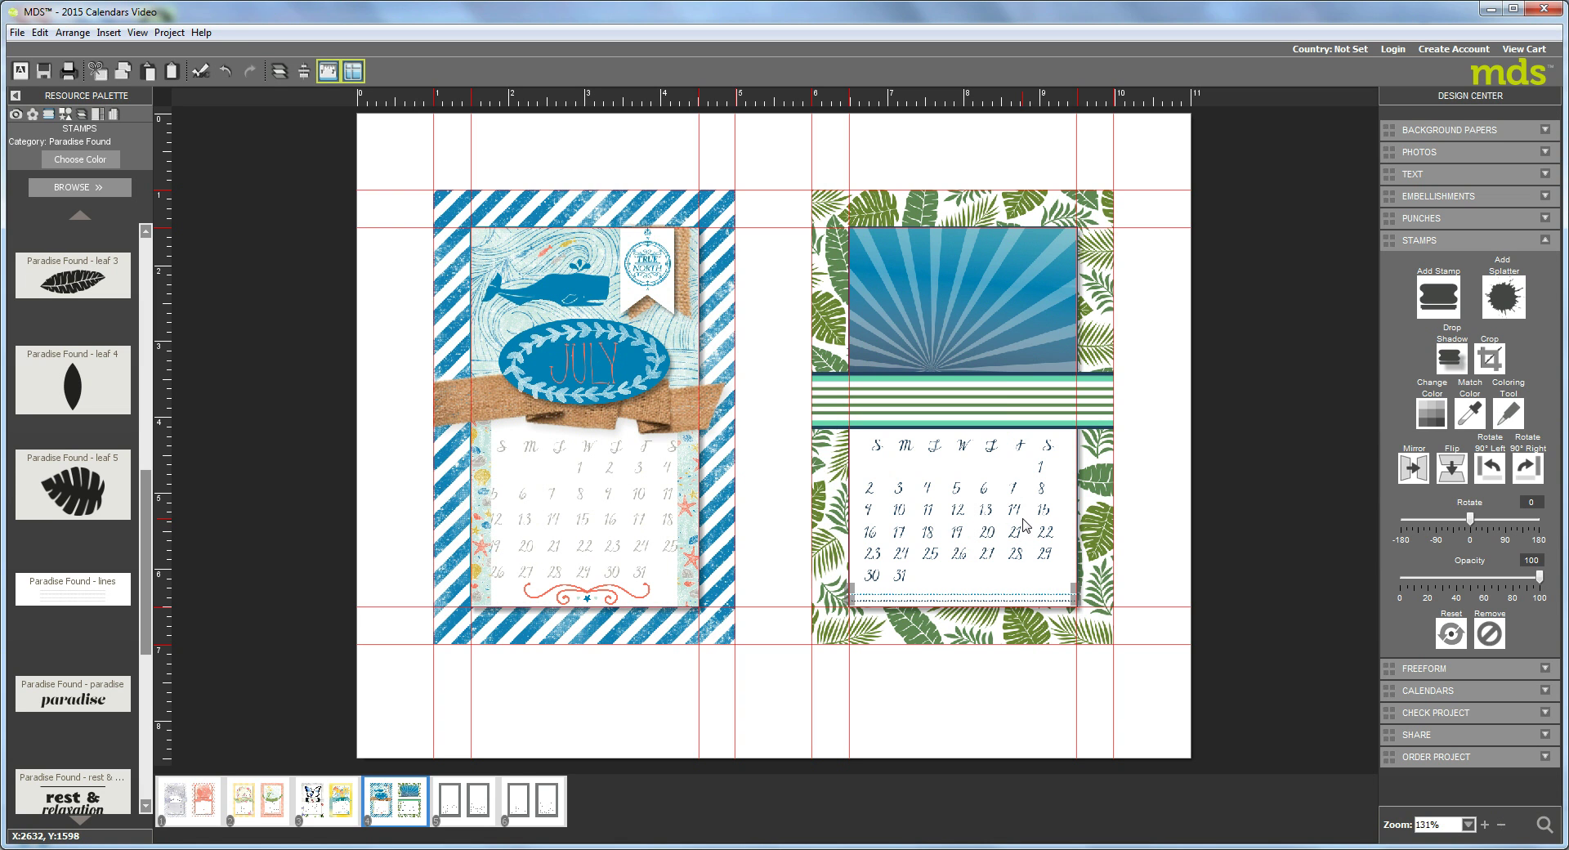
# Step: Place a third dotted line just above the other two and recolour it light aqua green from the Stampin' Up! colours
pyautogui.moveTo(952, 599); pyautogui.dragTo(950, 581)
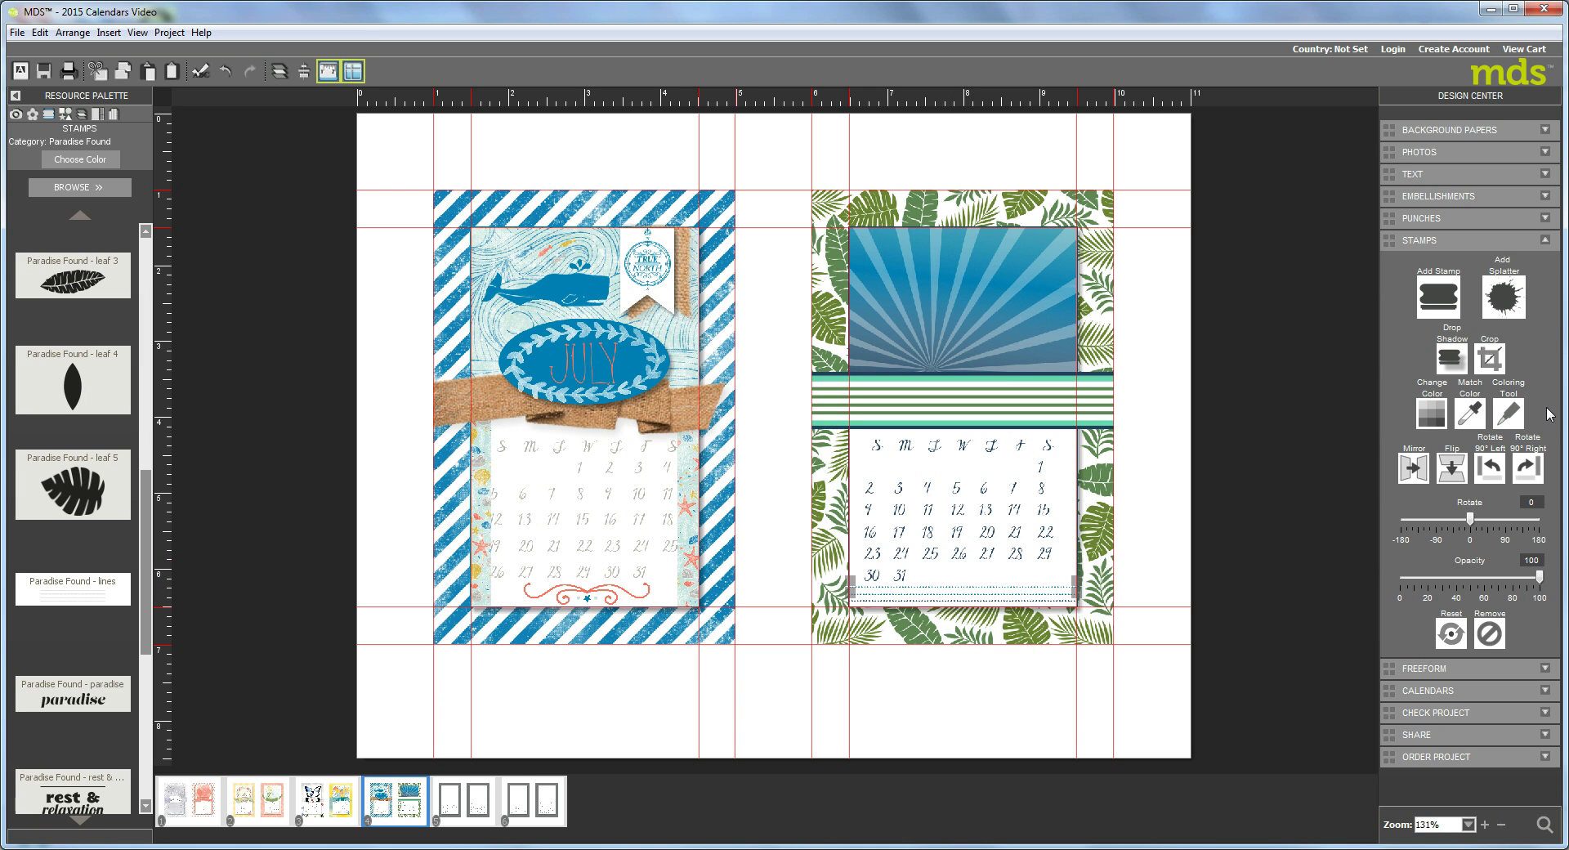
pyautogui.click(1443, 405)
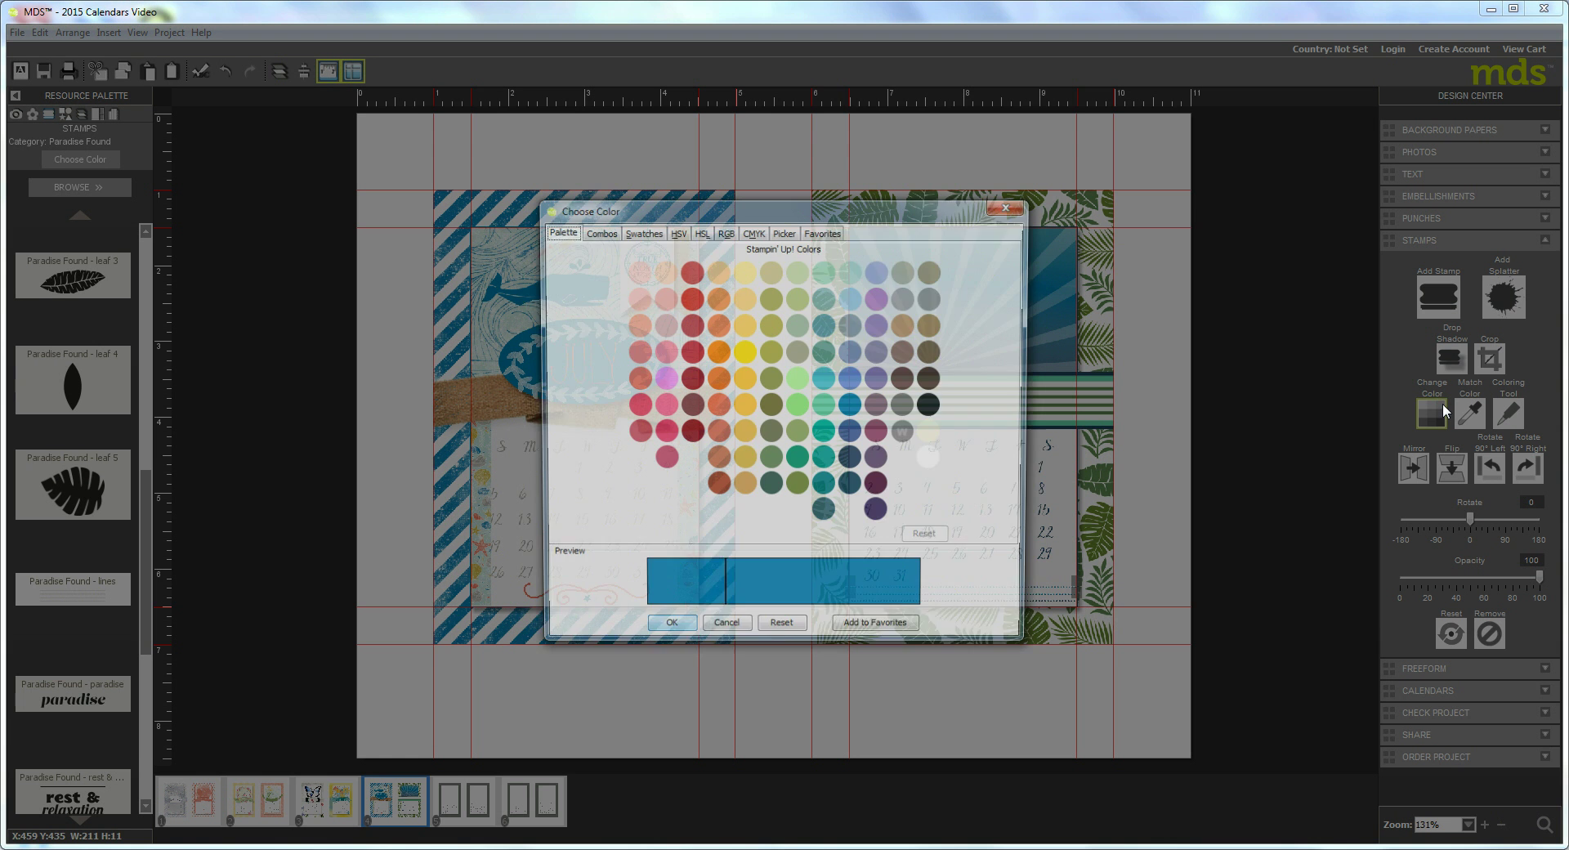
pyautogui.click(819, 413)
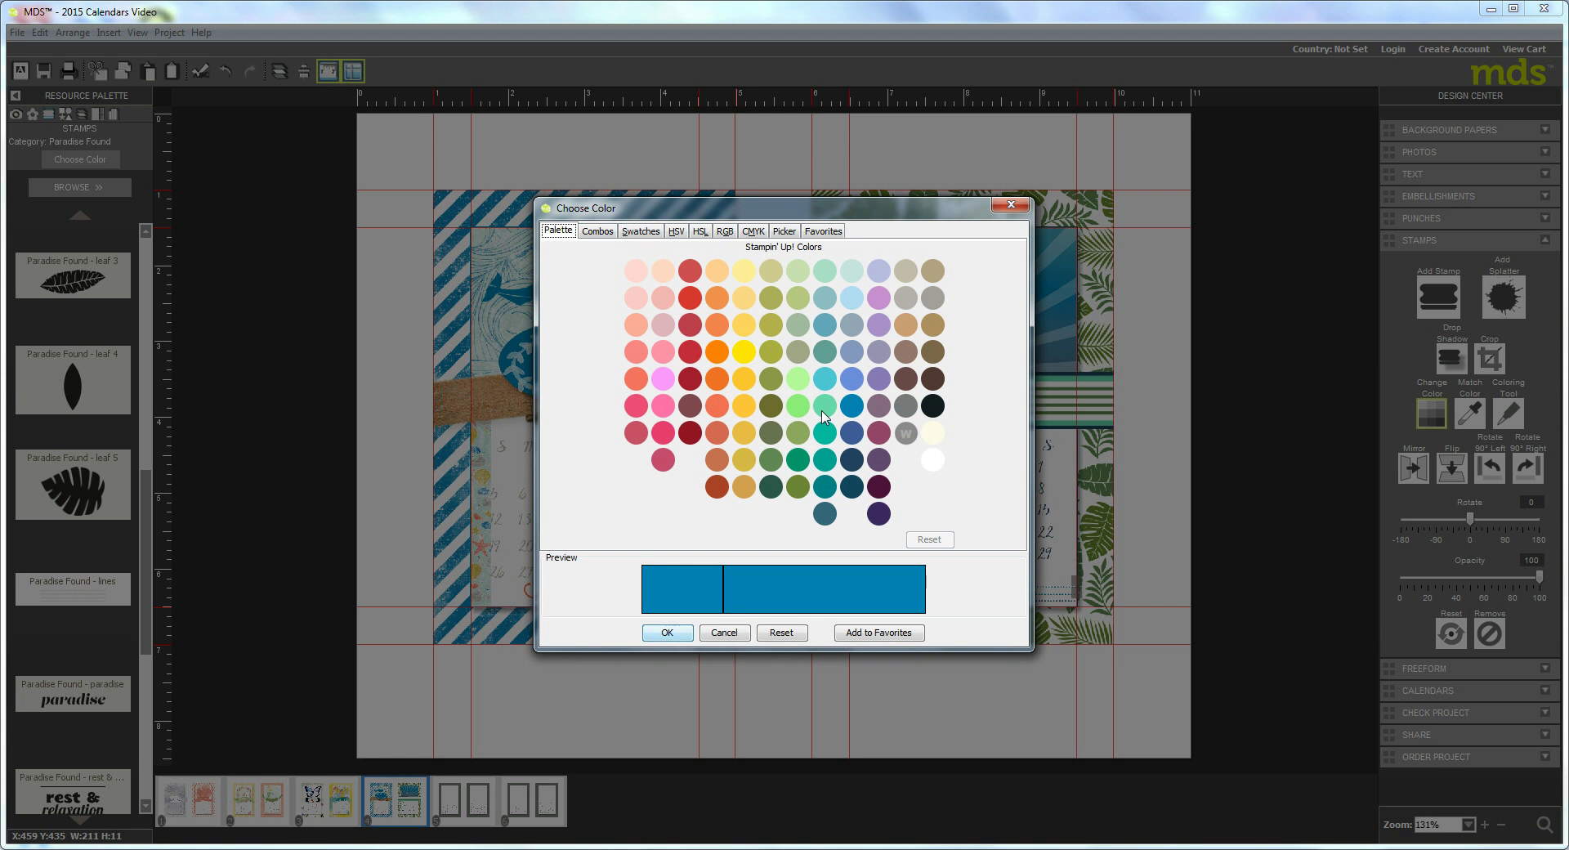
pyautogui.click(672, 634)
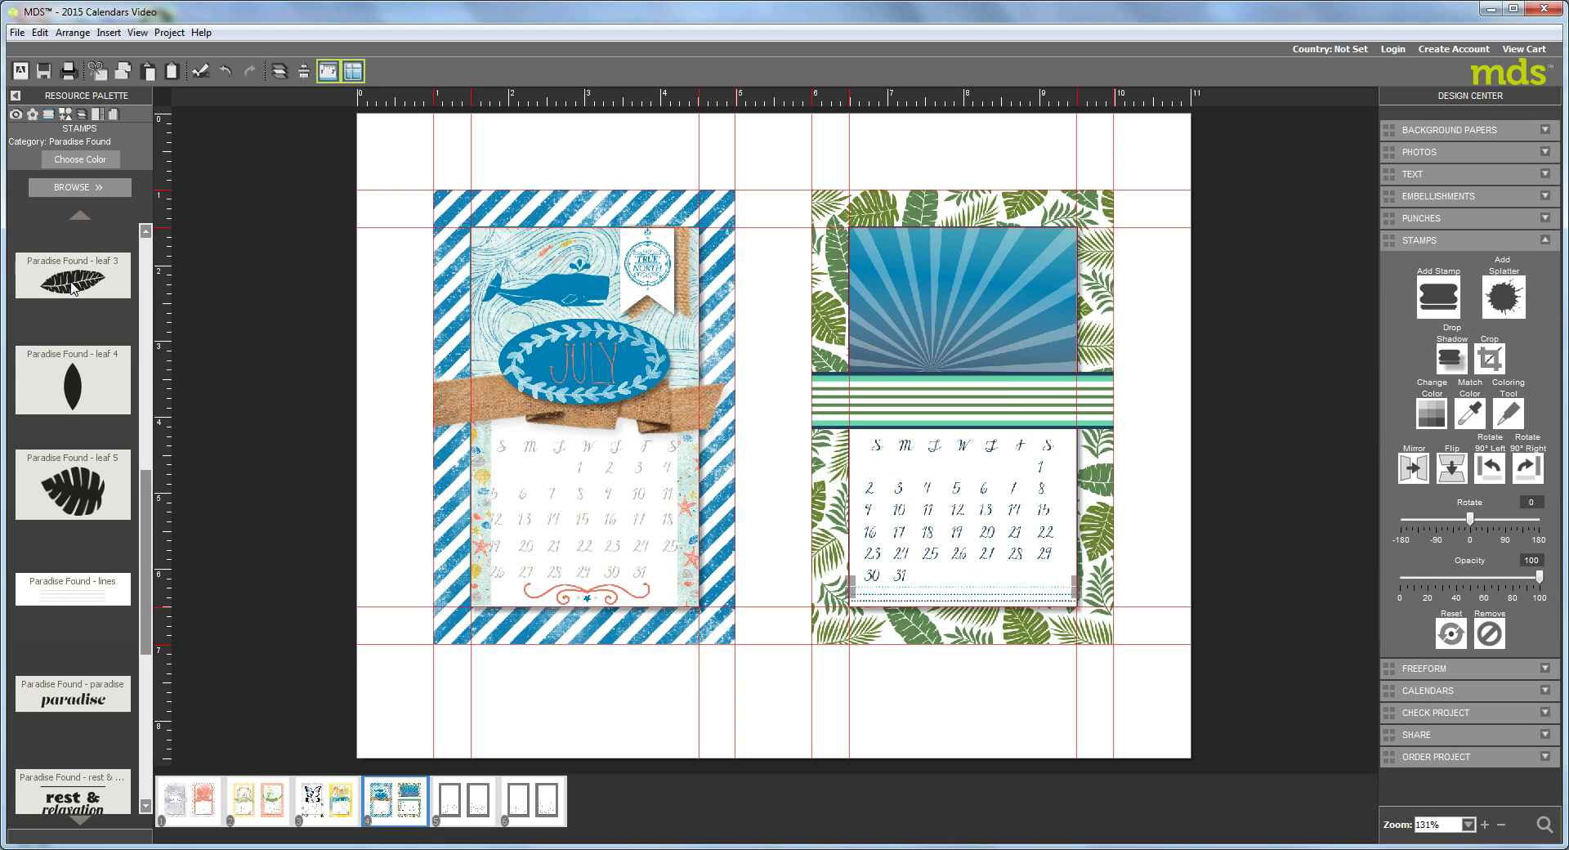
# Step: Add the Paradise Found - leaf 3 stamp onto the August sunburst and recolour it olive green
pyautogui.moveTo(64, 288); pyautogui.dragTo(1040, 340)
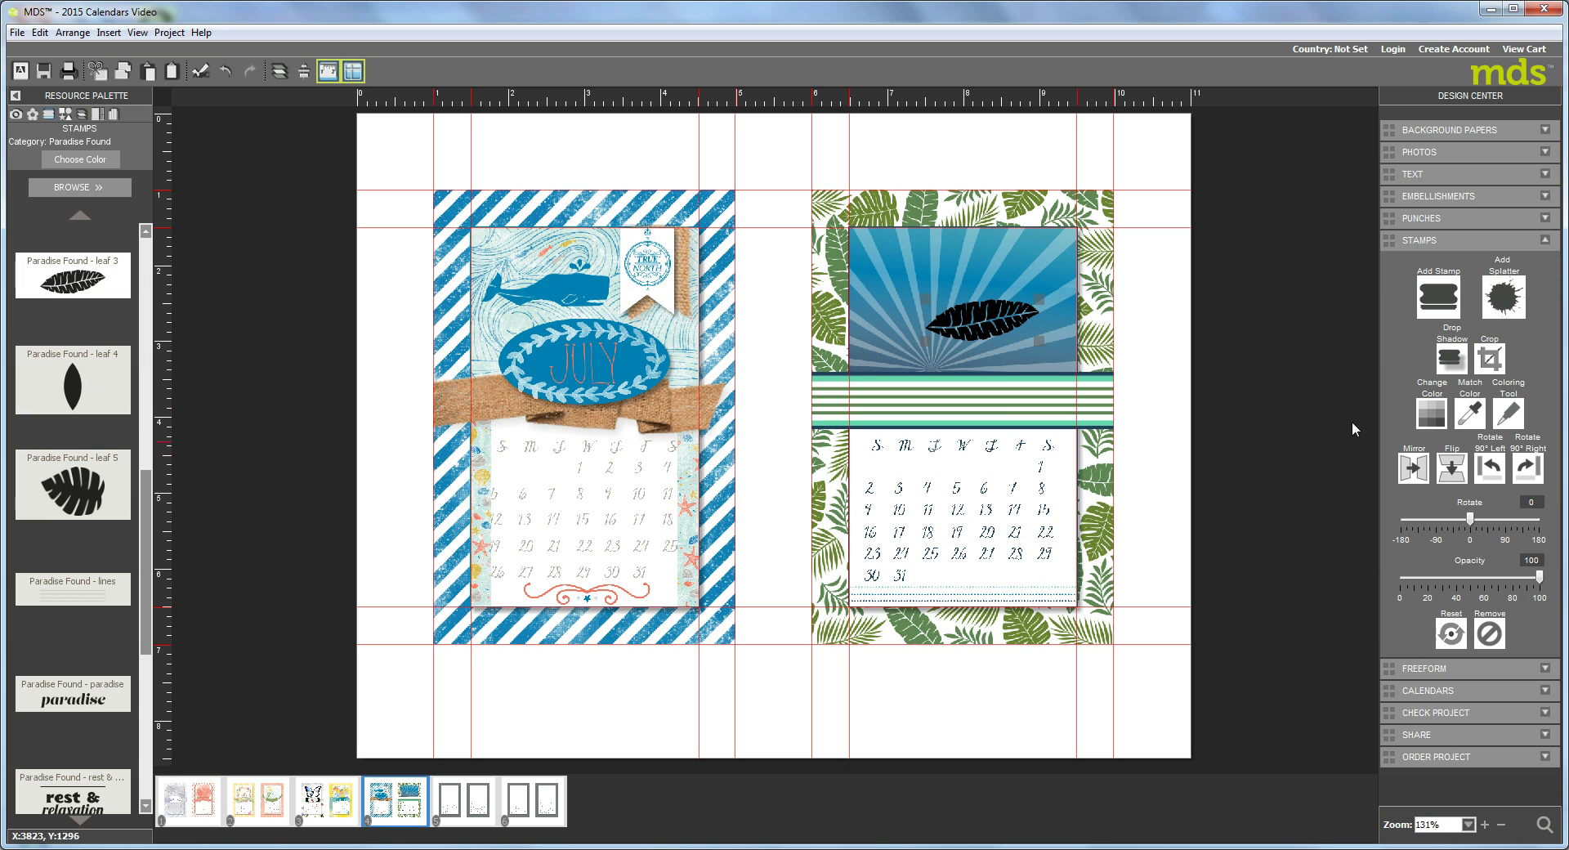
pyautogui.click(1431, 413)
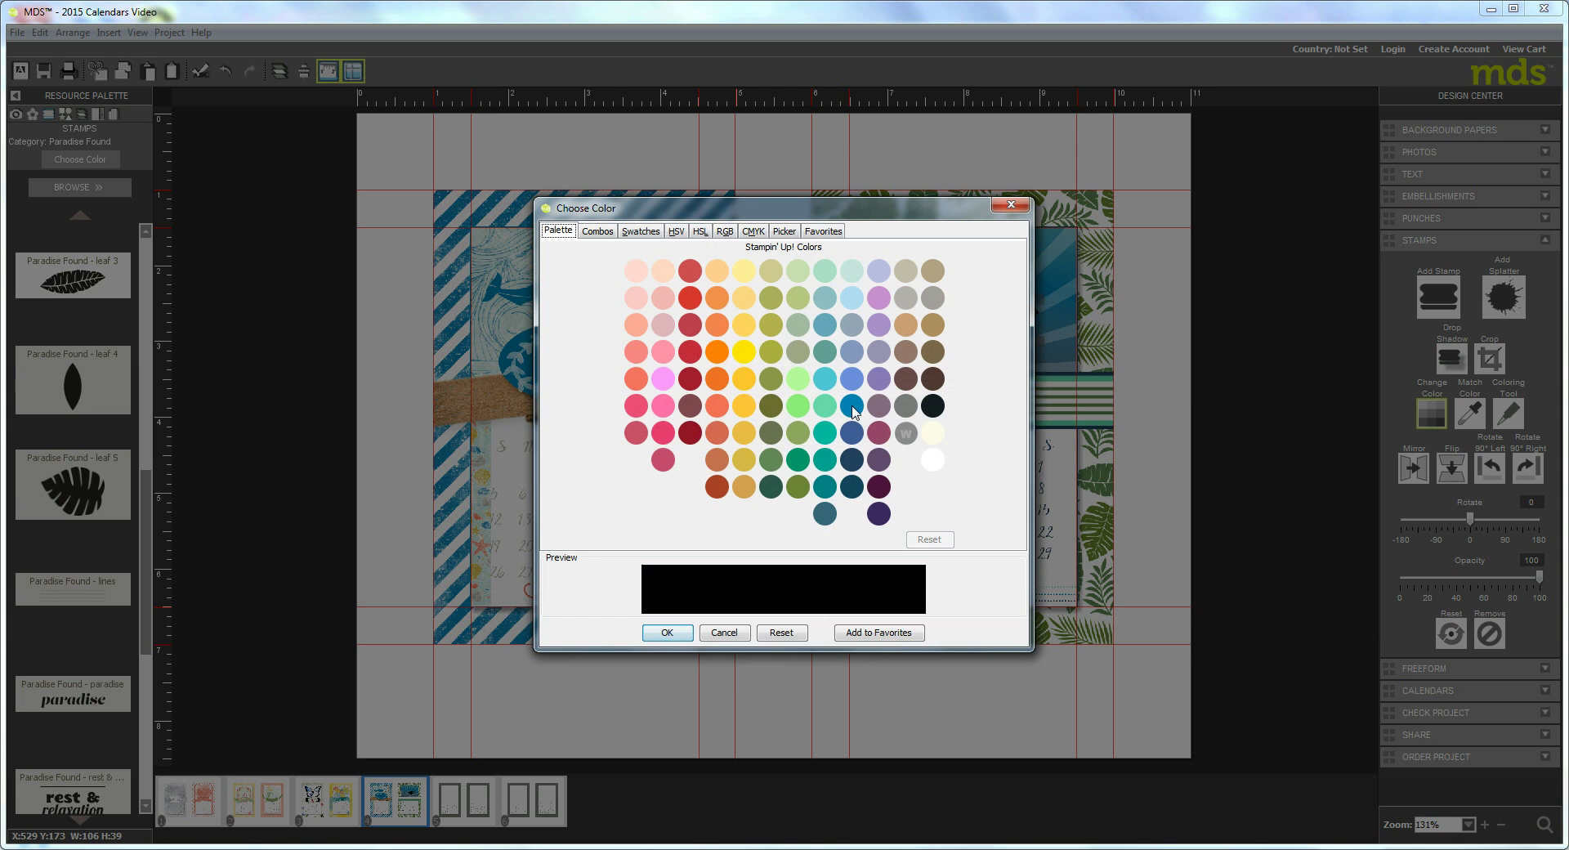
pyautogui.click(770, 352)
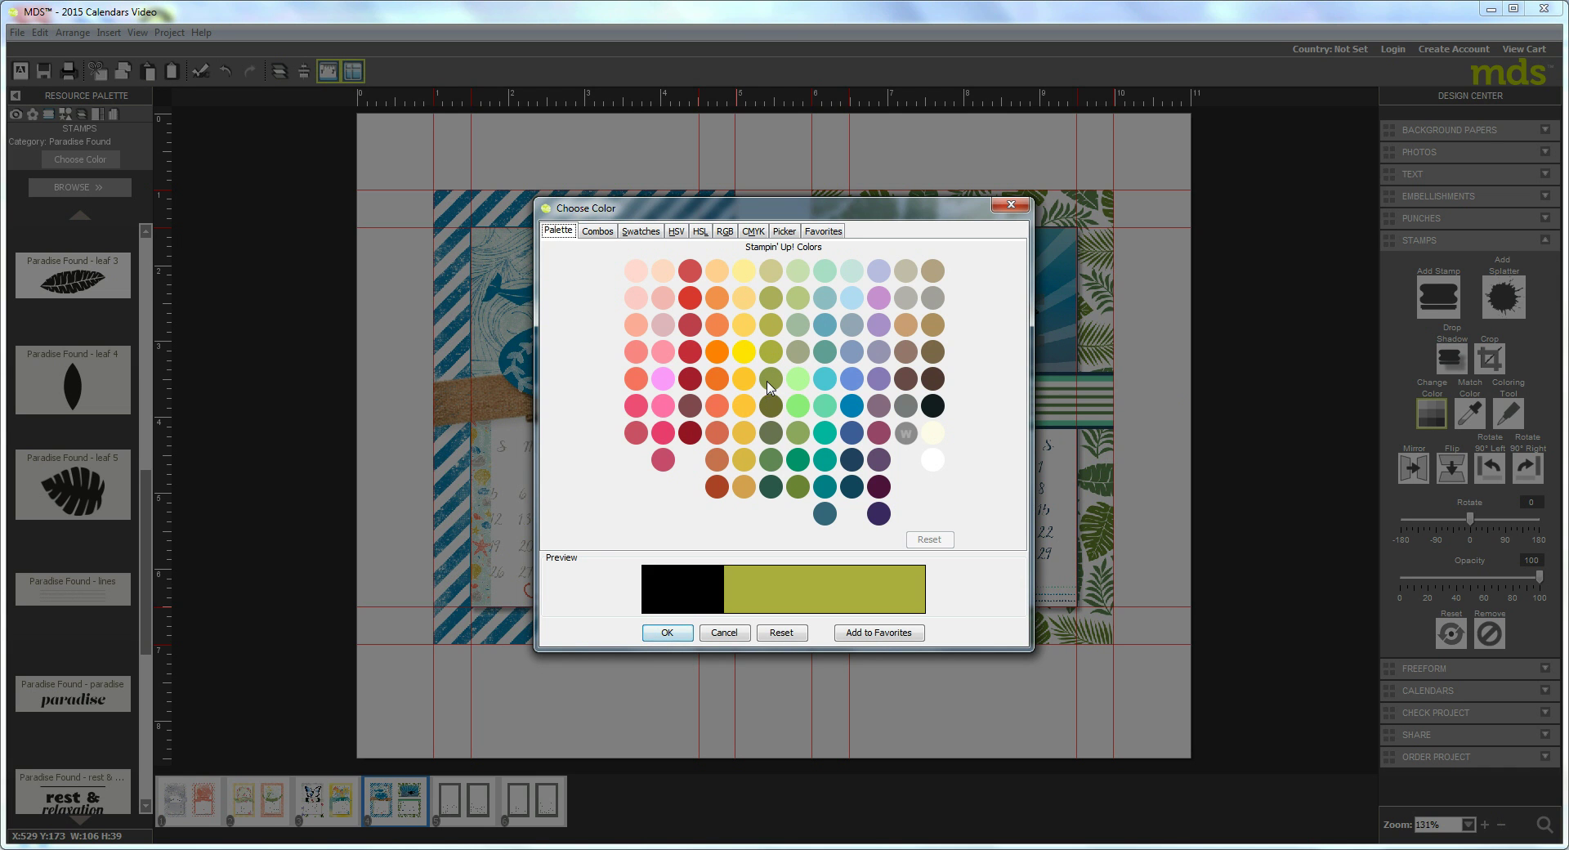
pyautogui.click(769, 382)
pyautogui.click(670, 635)
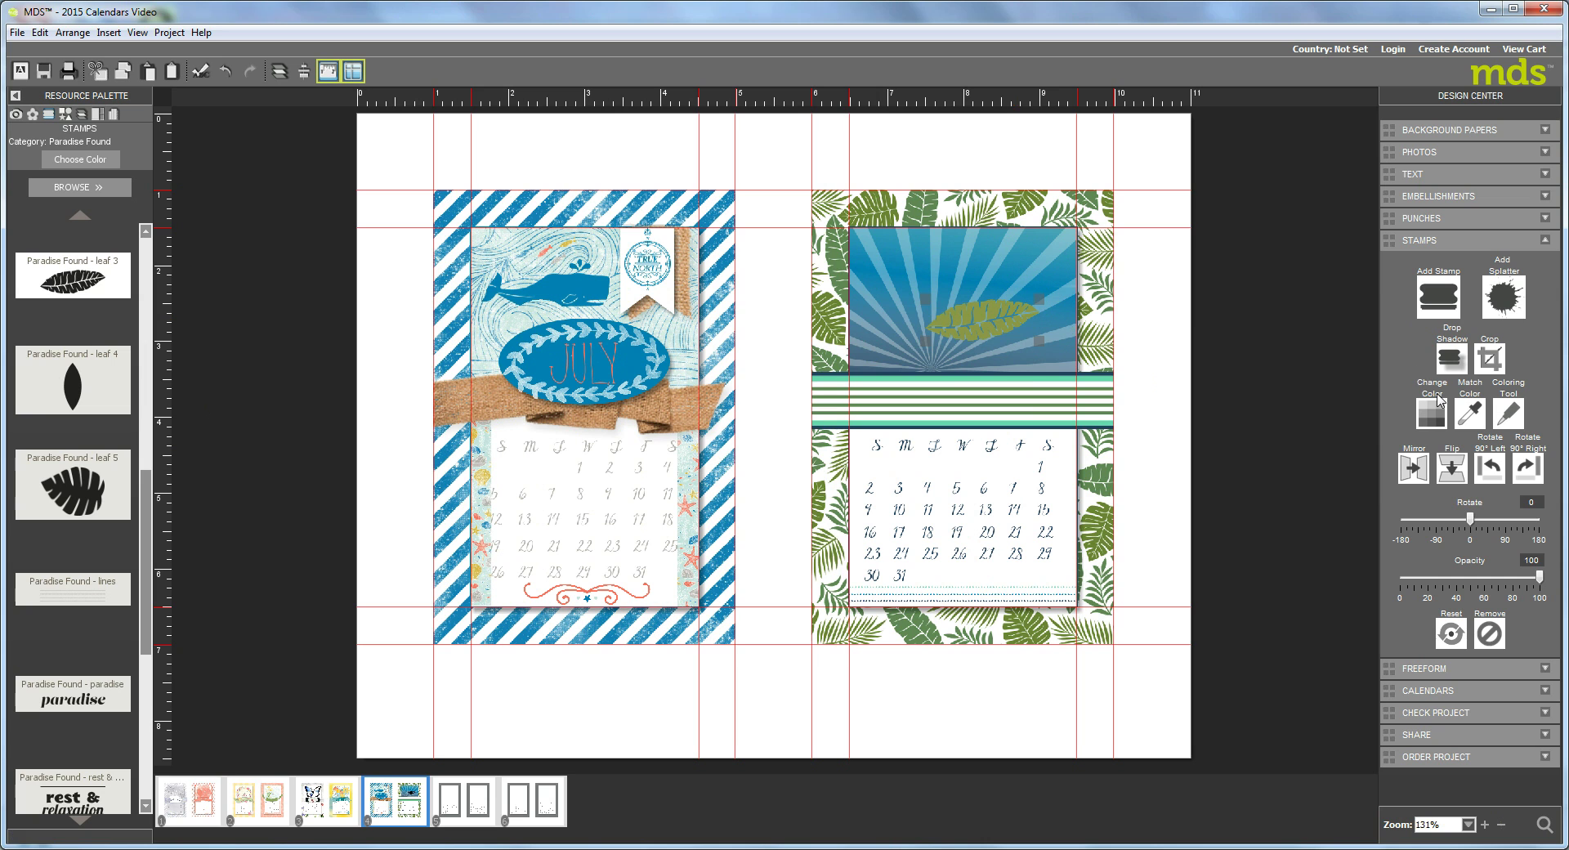
# Step: Apply a drop shadow with 35% opacity and blur 5 to the green leaf and to the striped band
pyautogui.click(1449, 357)
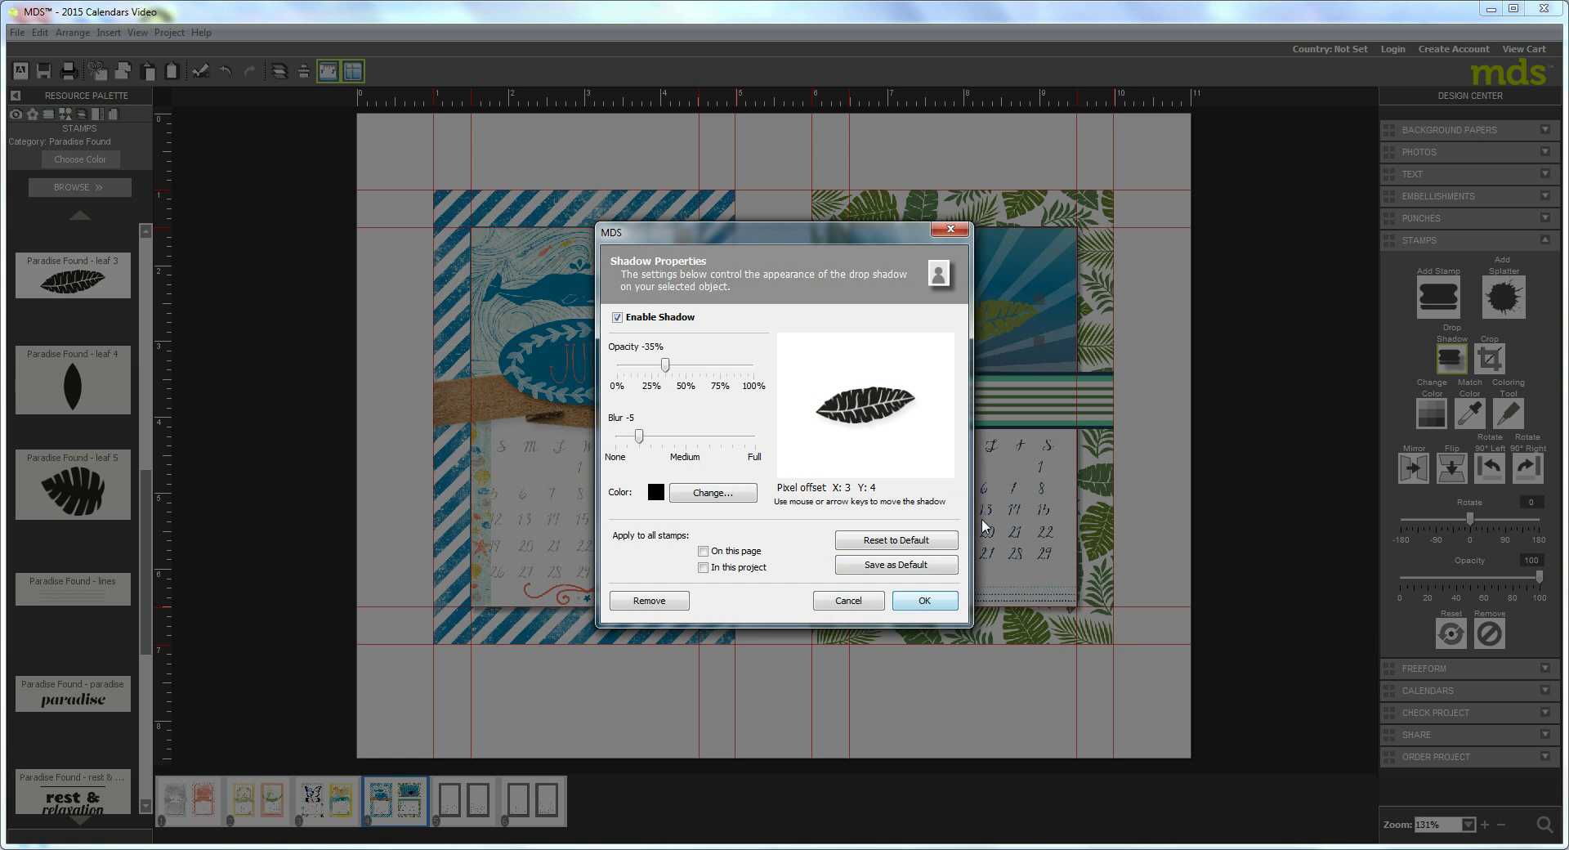
pyautogui.click(912, 602)
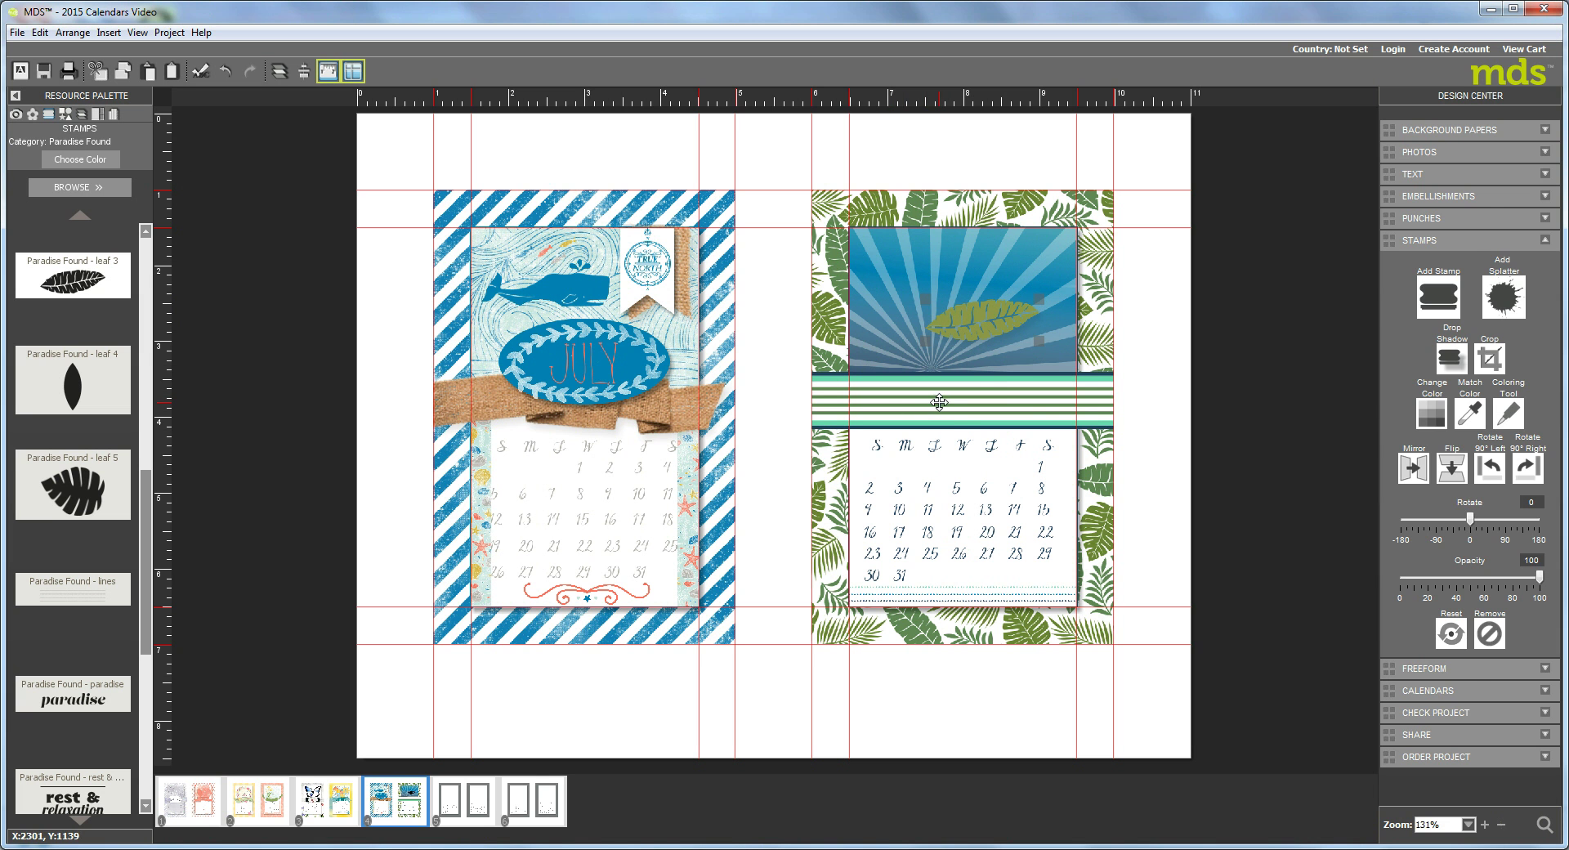
pyautogui.click(968, 384)
pyautogui.click(1462, 278)
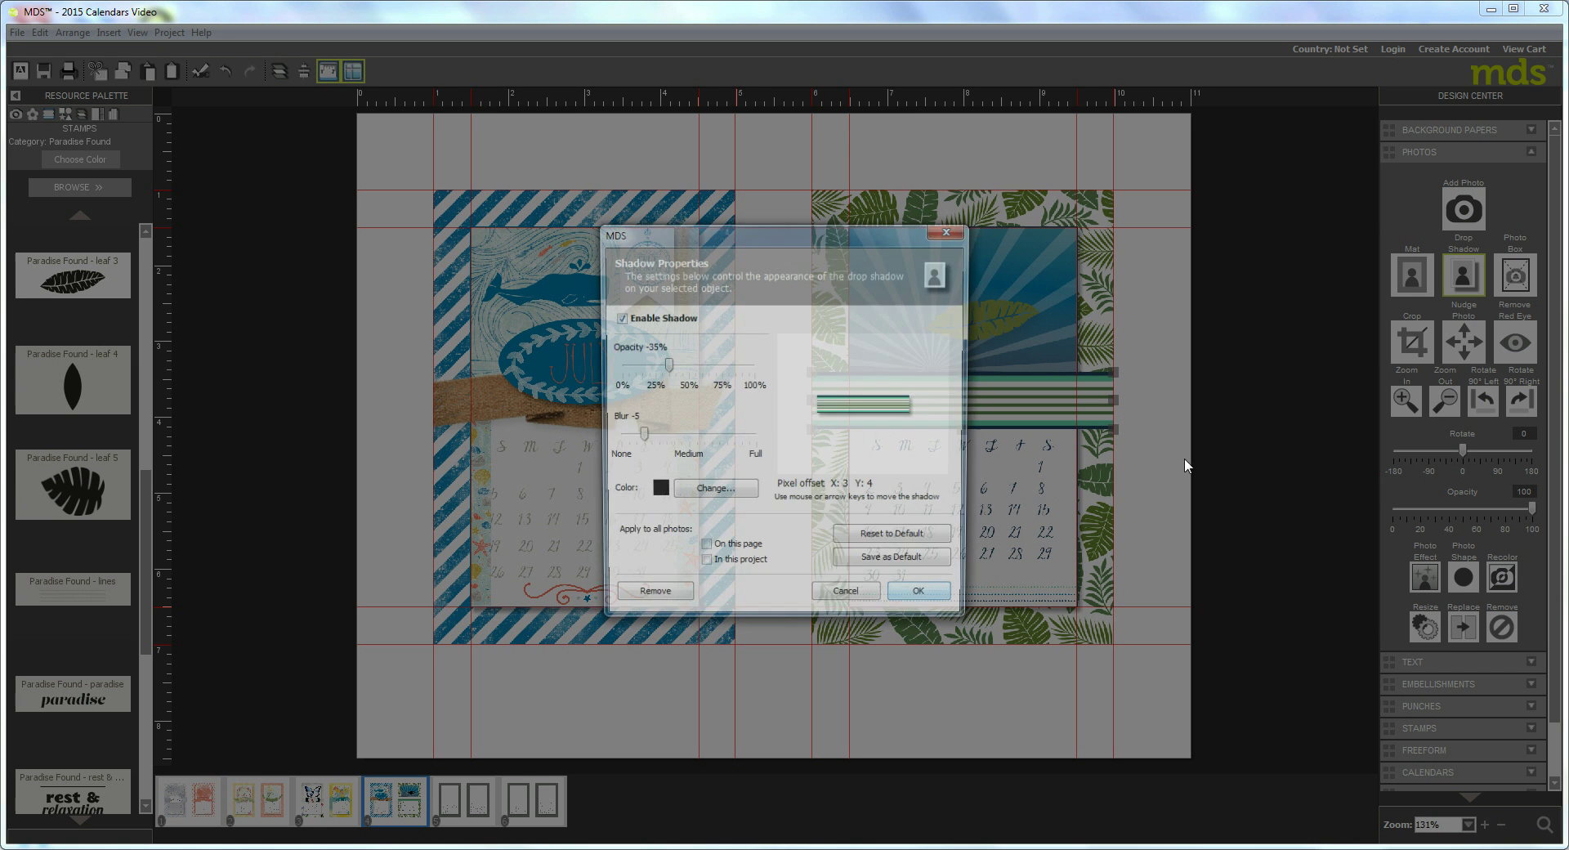
pyautogui.click(915, 602)
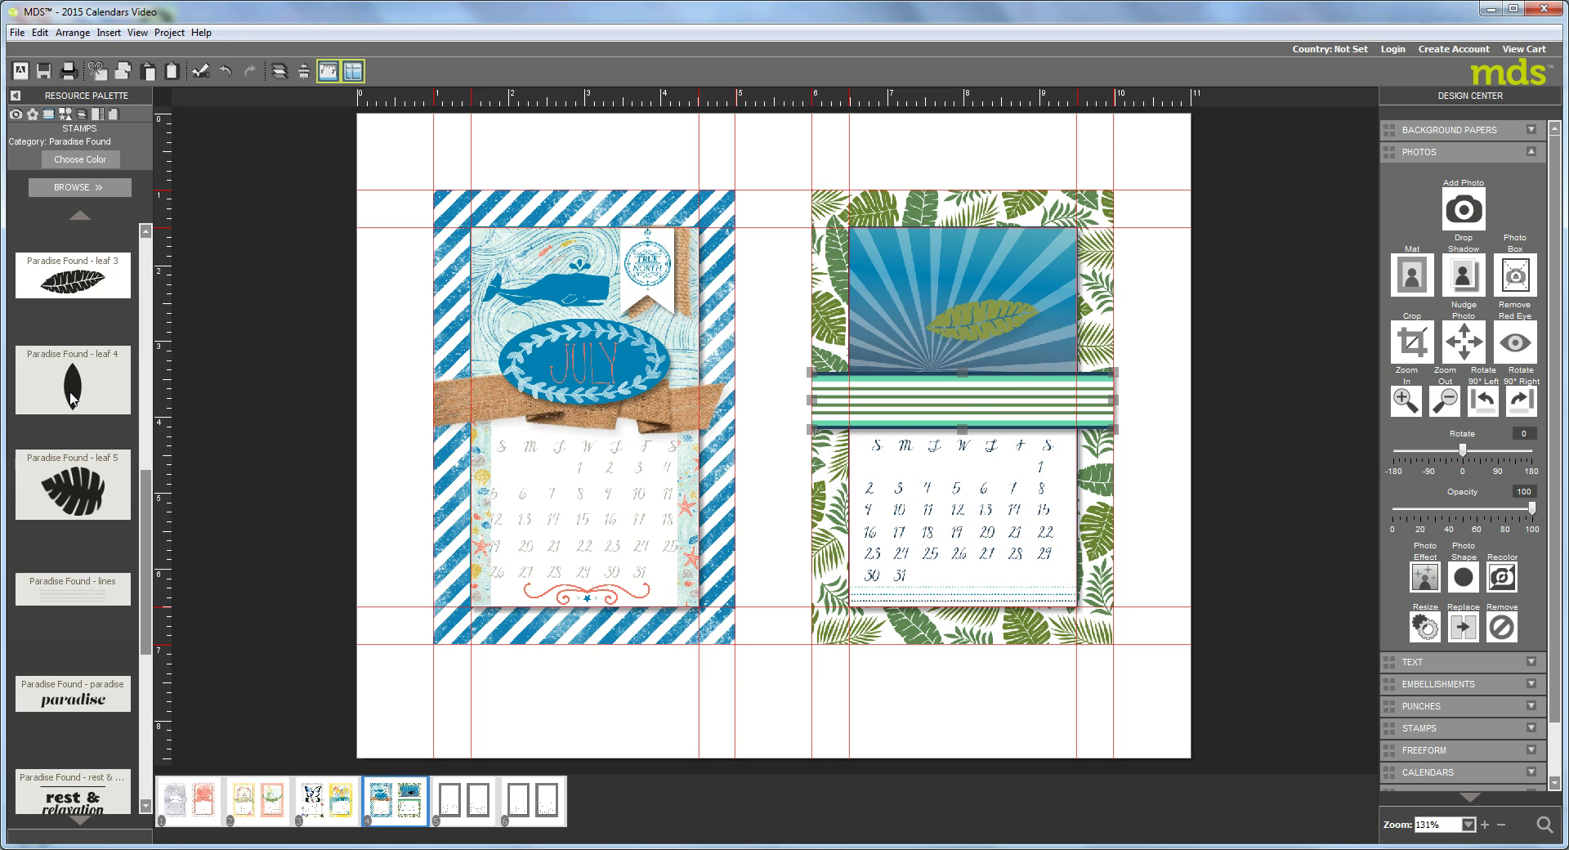
# Step: Add the Paradise Found - leaf 4 stamp, rotate it to 77 degrees and enlarge it to cover the veined leaf
pyautogui.moveTo(71, 397); pyautogui.dragTo(952, 336)
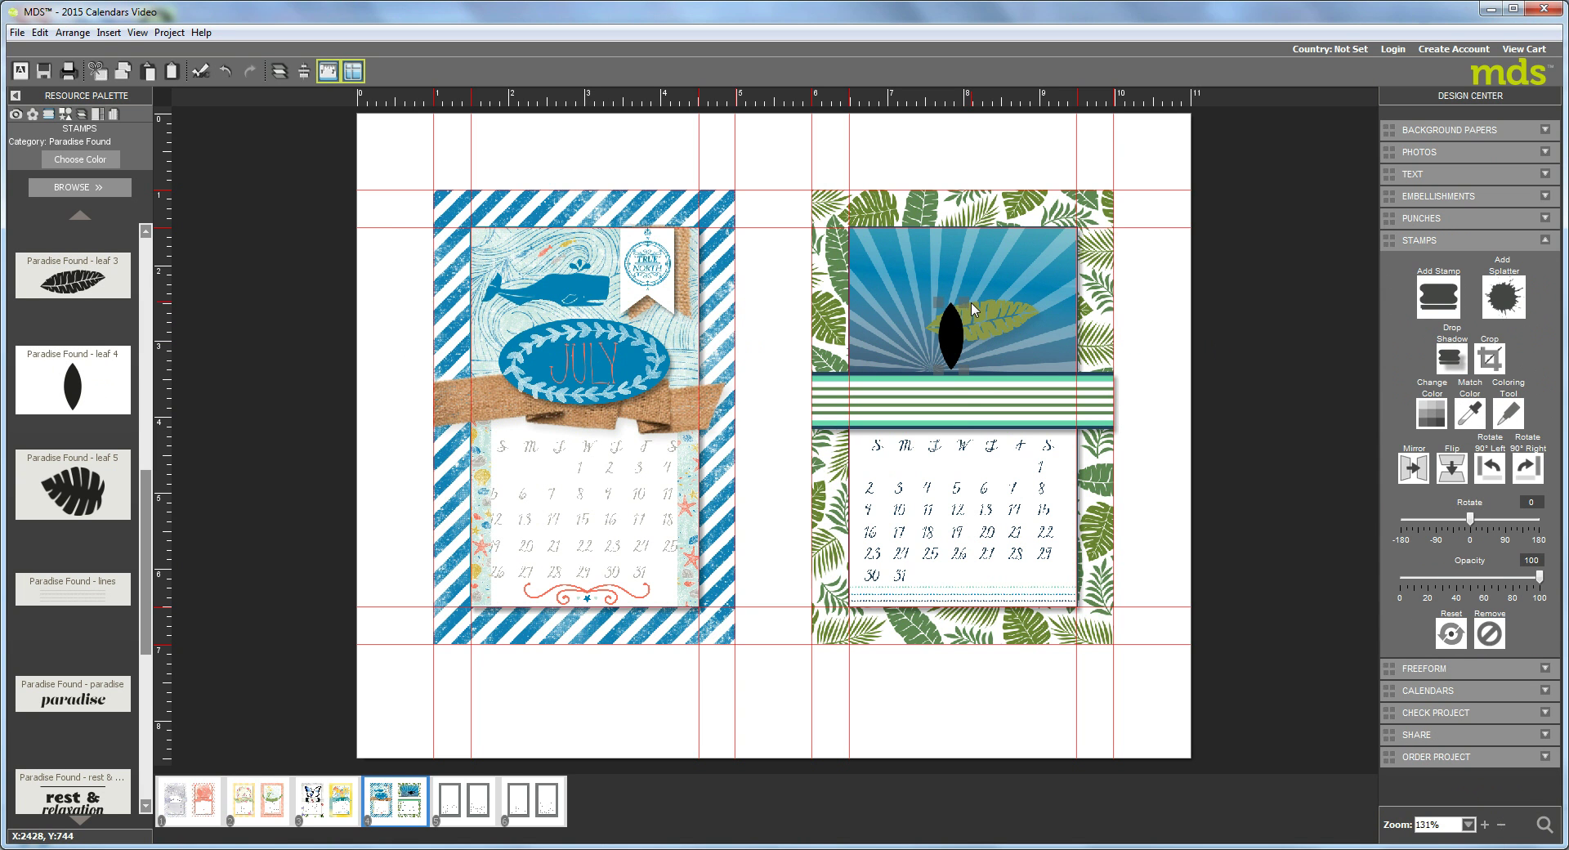
pyautogui.moveTo(972, 311); pyautogui.dragTo(1074, 331)
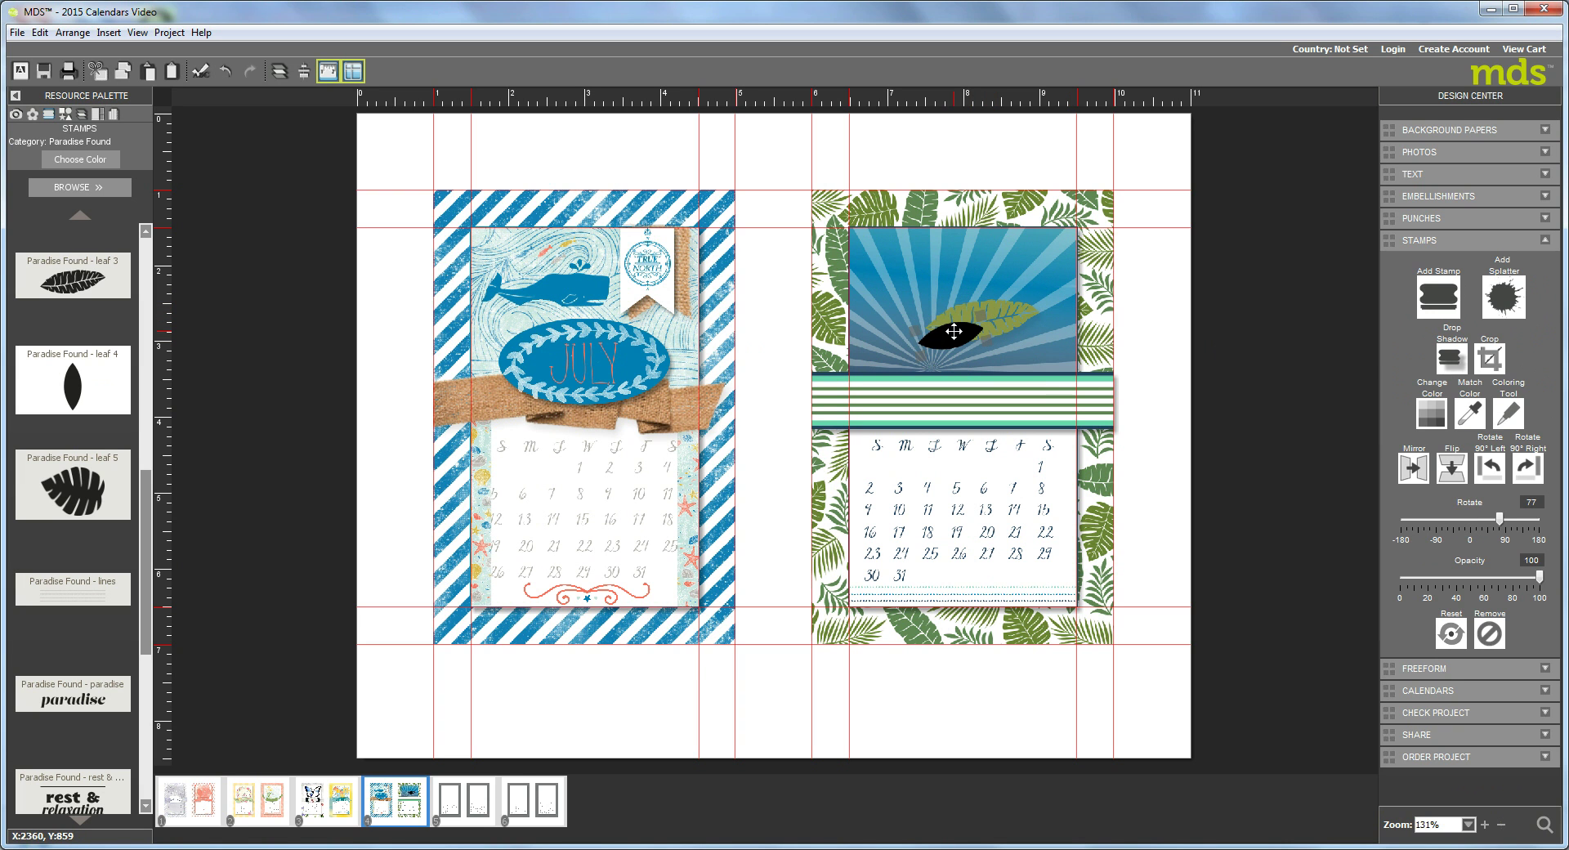
pyautogui.moveTo(962, 317); pyautogui.dragTo(1019, 327)
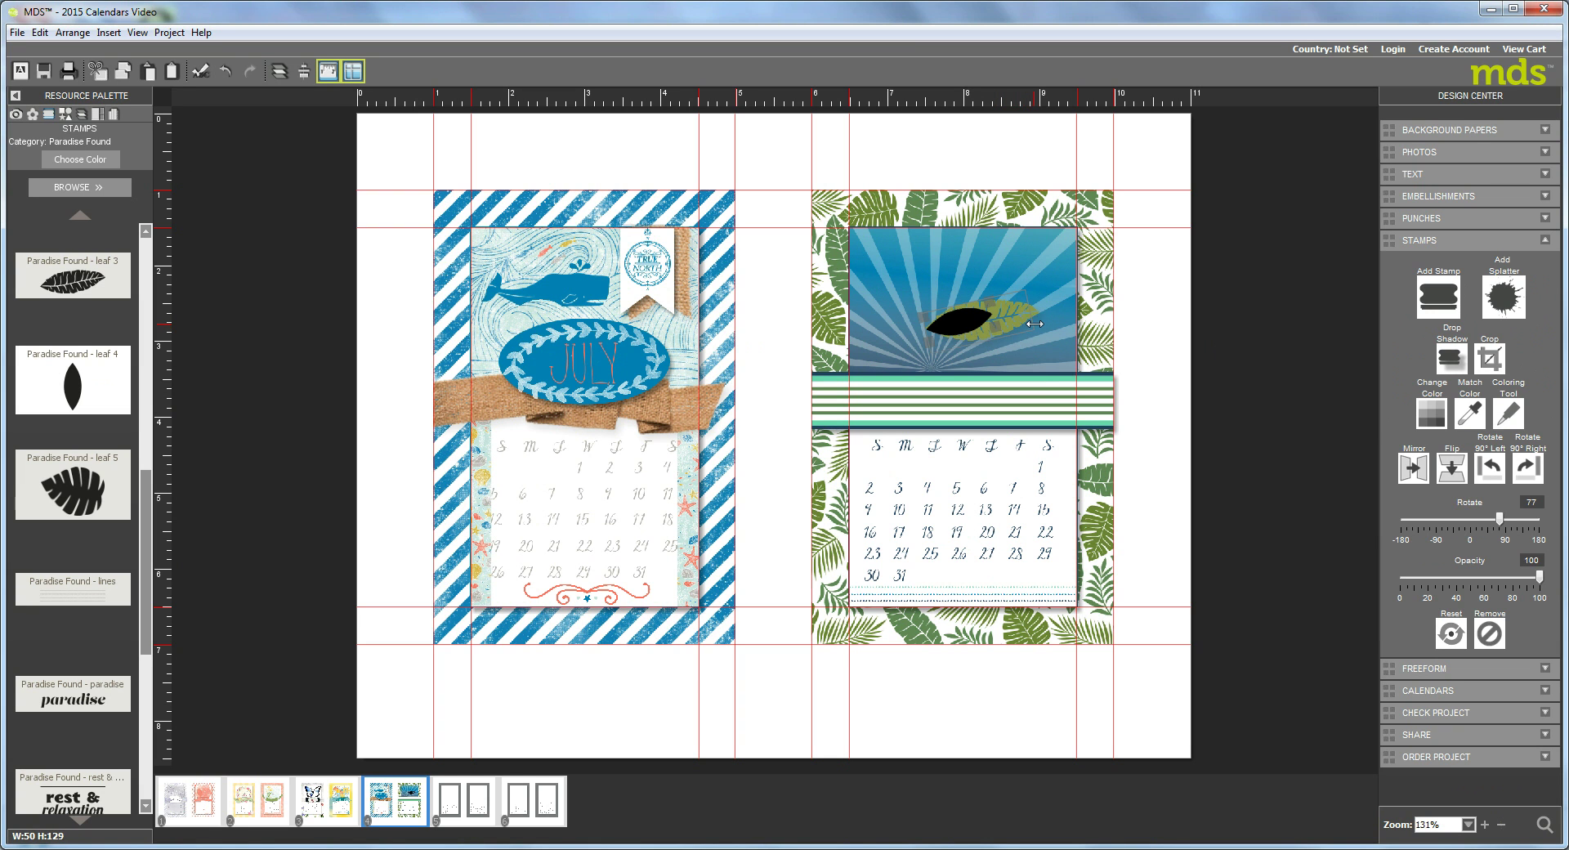
pyautogui.moveTo(1117, 346); pyautogui.dragTo(1117, 346)
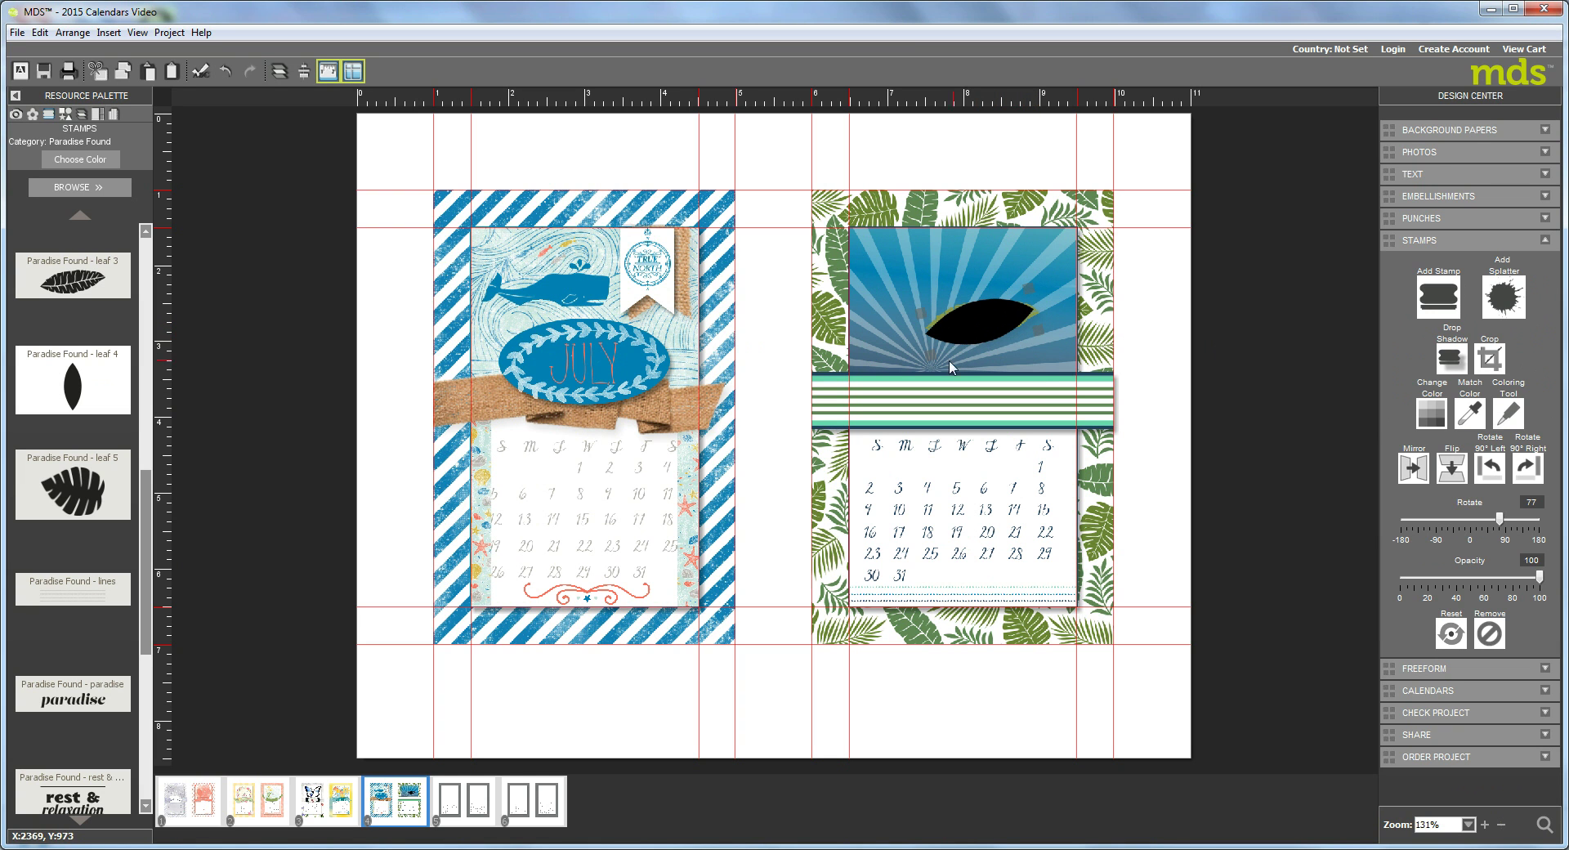
# Step: Recolour the solid leaf 4 stamp dark olive green from the Stampin' Up! colour palette
pyautogui.click(1427, 422)
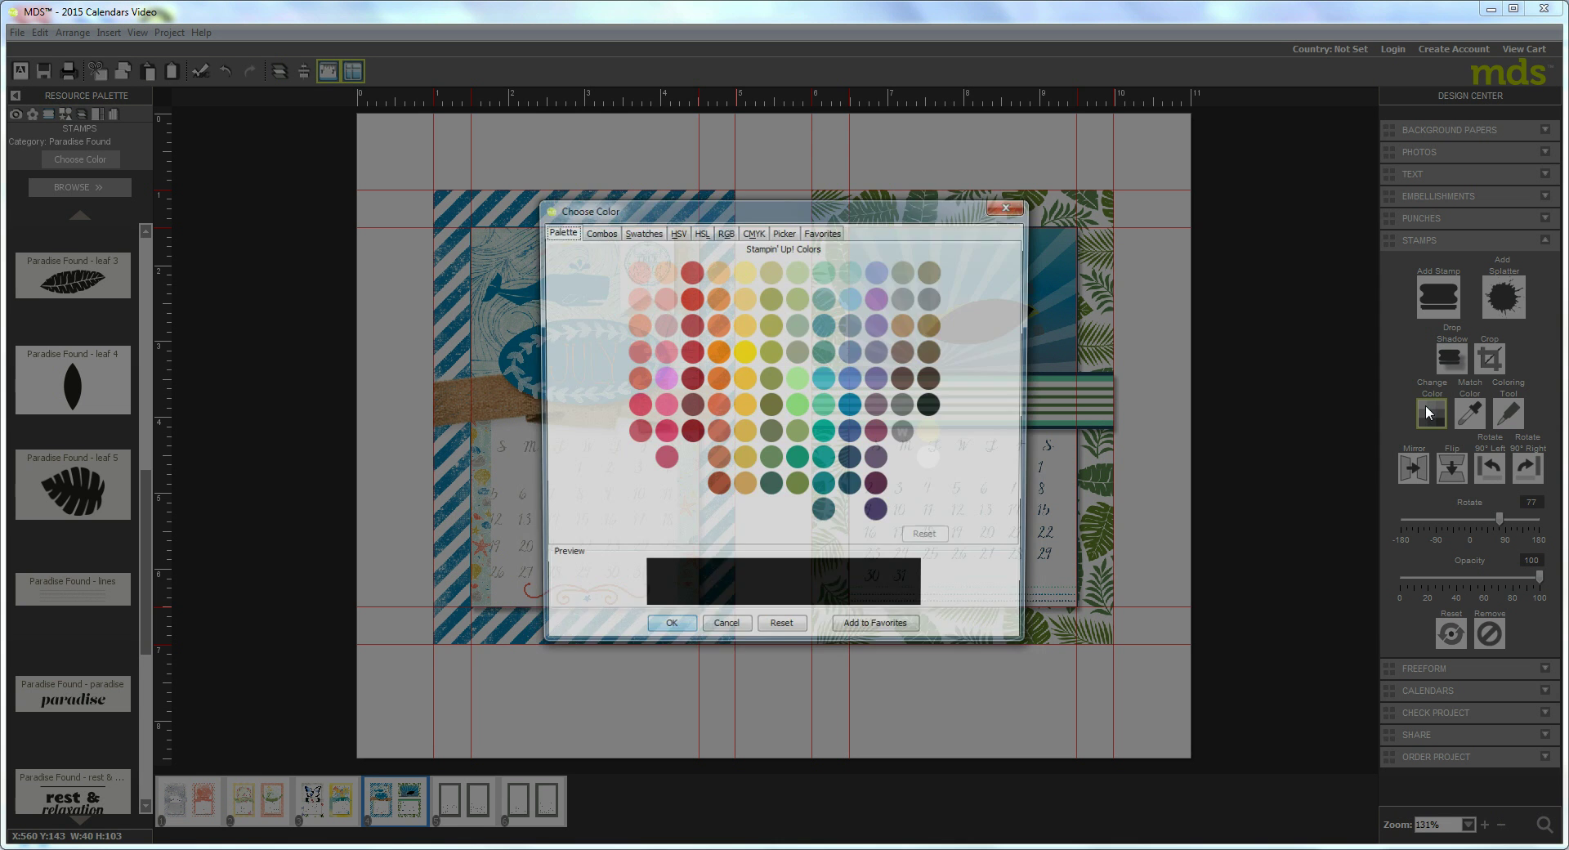
pyautogui.click(770, 433)
pyautogui.click(667, 633)
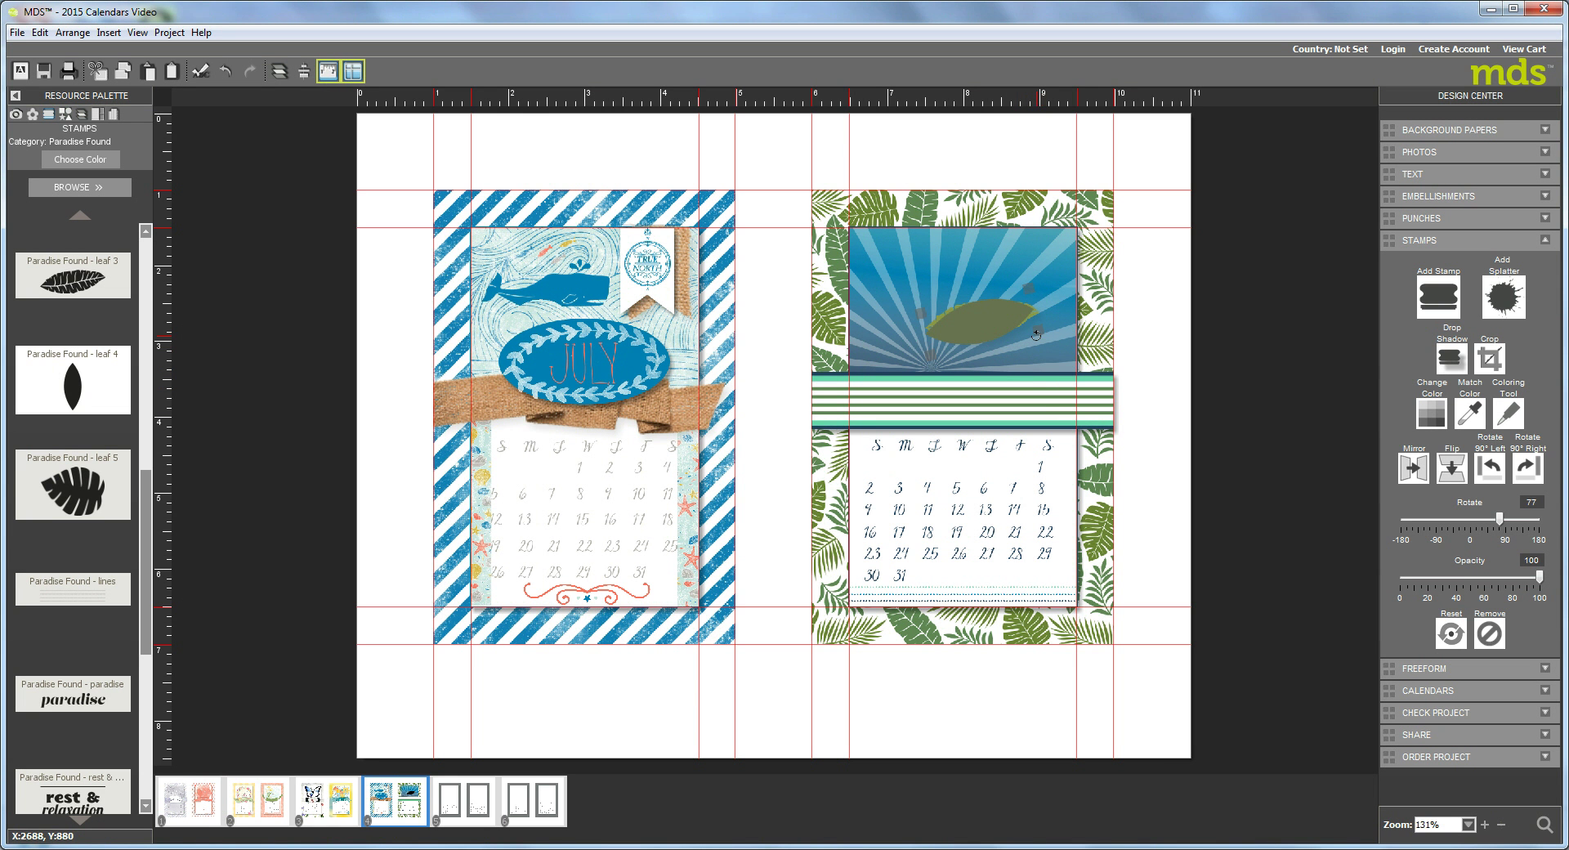
# Step: Rotate the solid leaf to 83 degrees and send it backward behind the veined leaf
pyautogui.moveTo(1036, 333); pyautogui.dragTo(1063, 341)
pyautogui.click(279, 72)
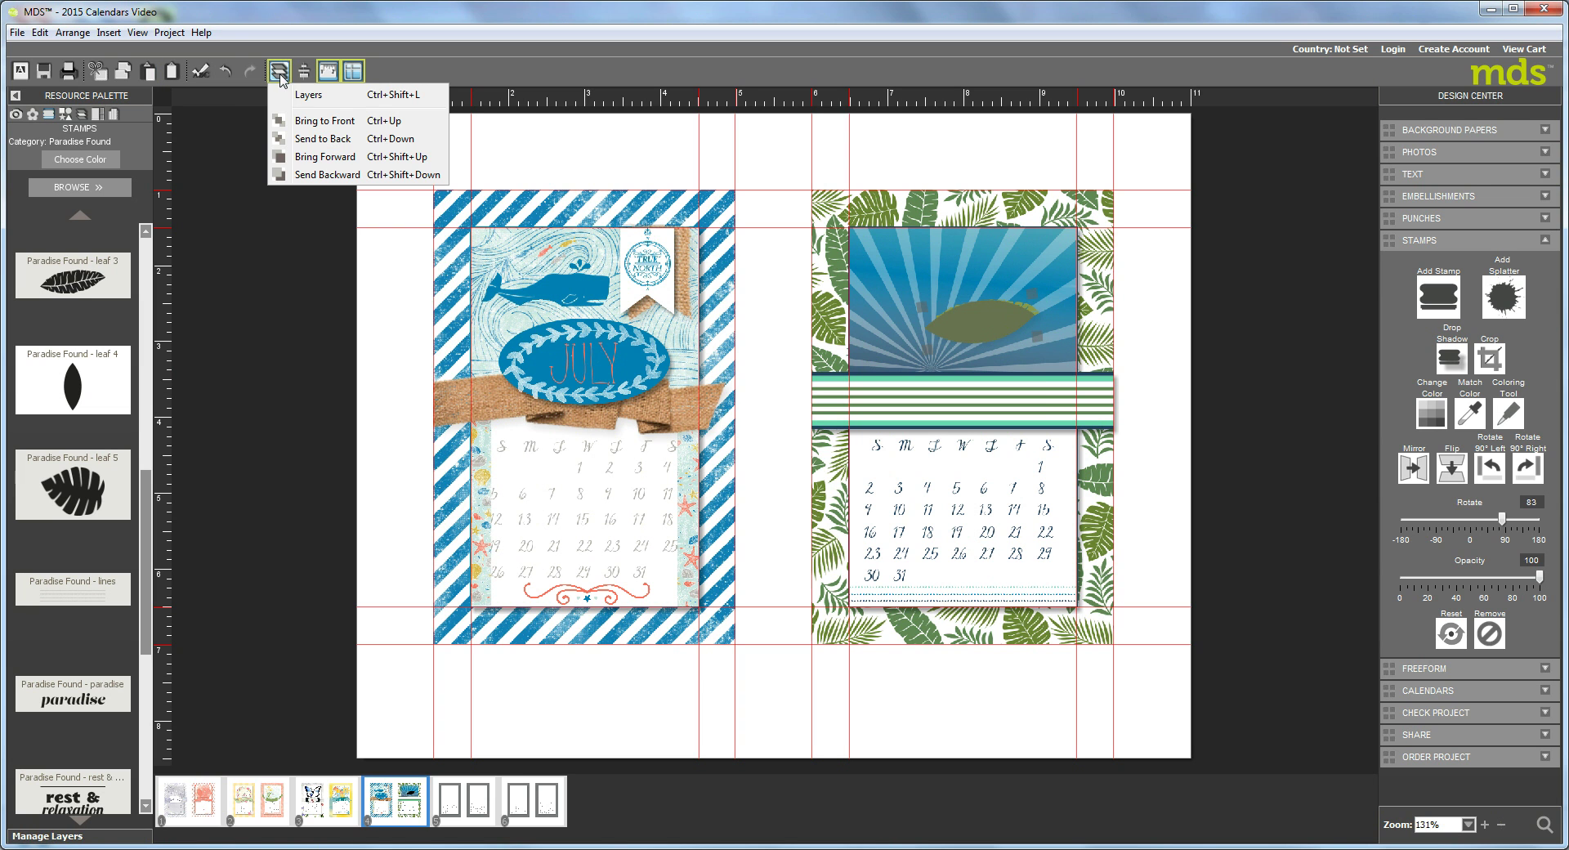
pyautogui.click(327, 175)
pyautogui.click(970, 322)
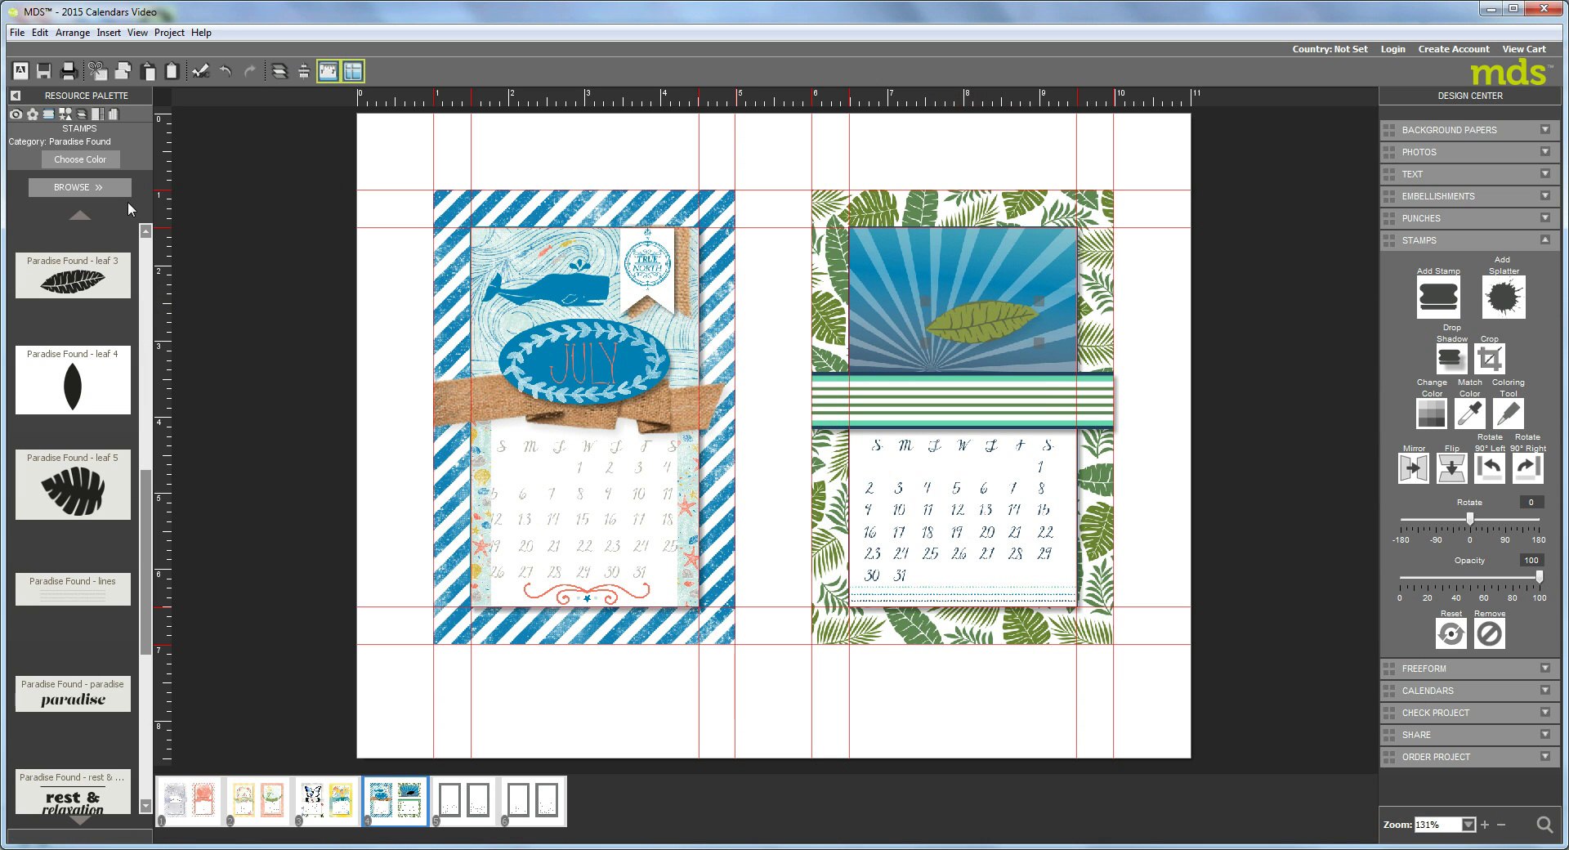
# Step: Bring leaf 4 above leaf 3 in the page layers to adjust and select the leaves, and return it beneath leaf 3
pyautogui.click(82, 115)
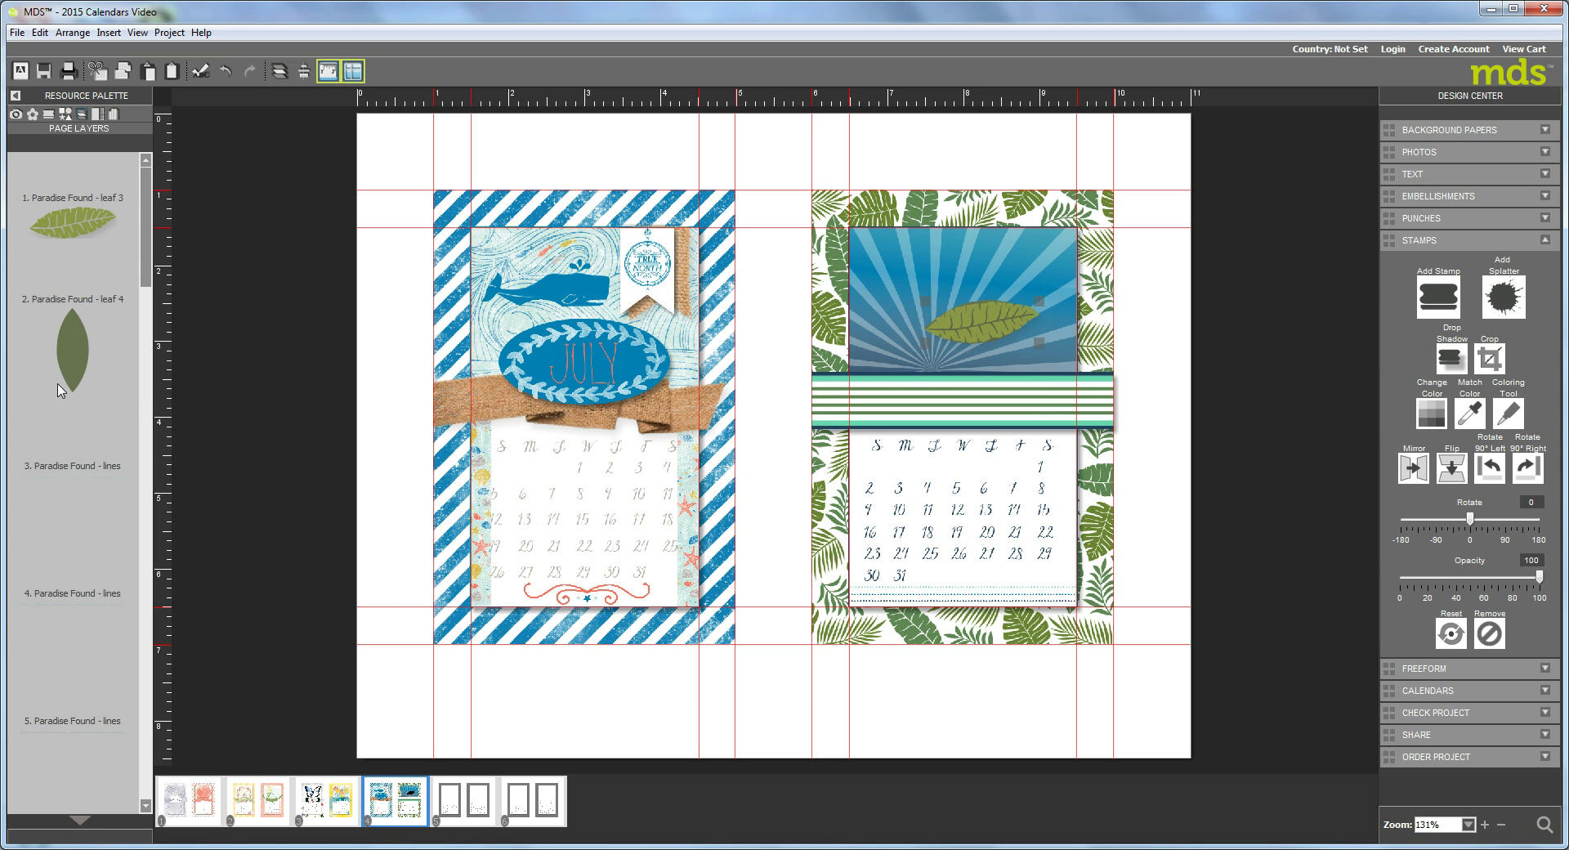
pyautogui.moveTo(67, 368); pyautogui.dragTo(82, 196)
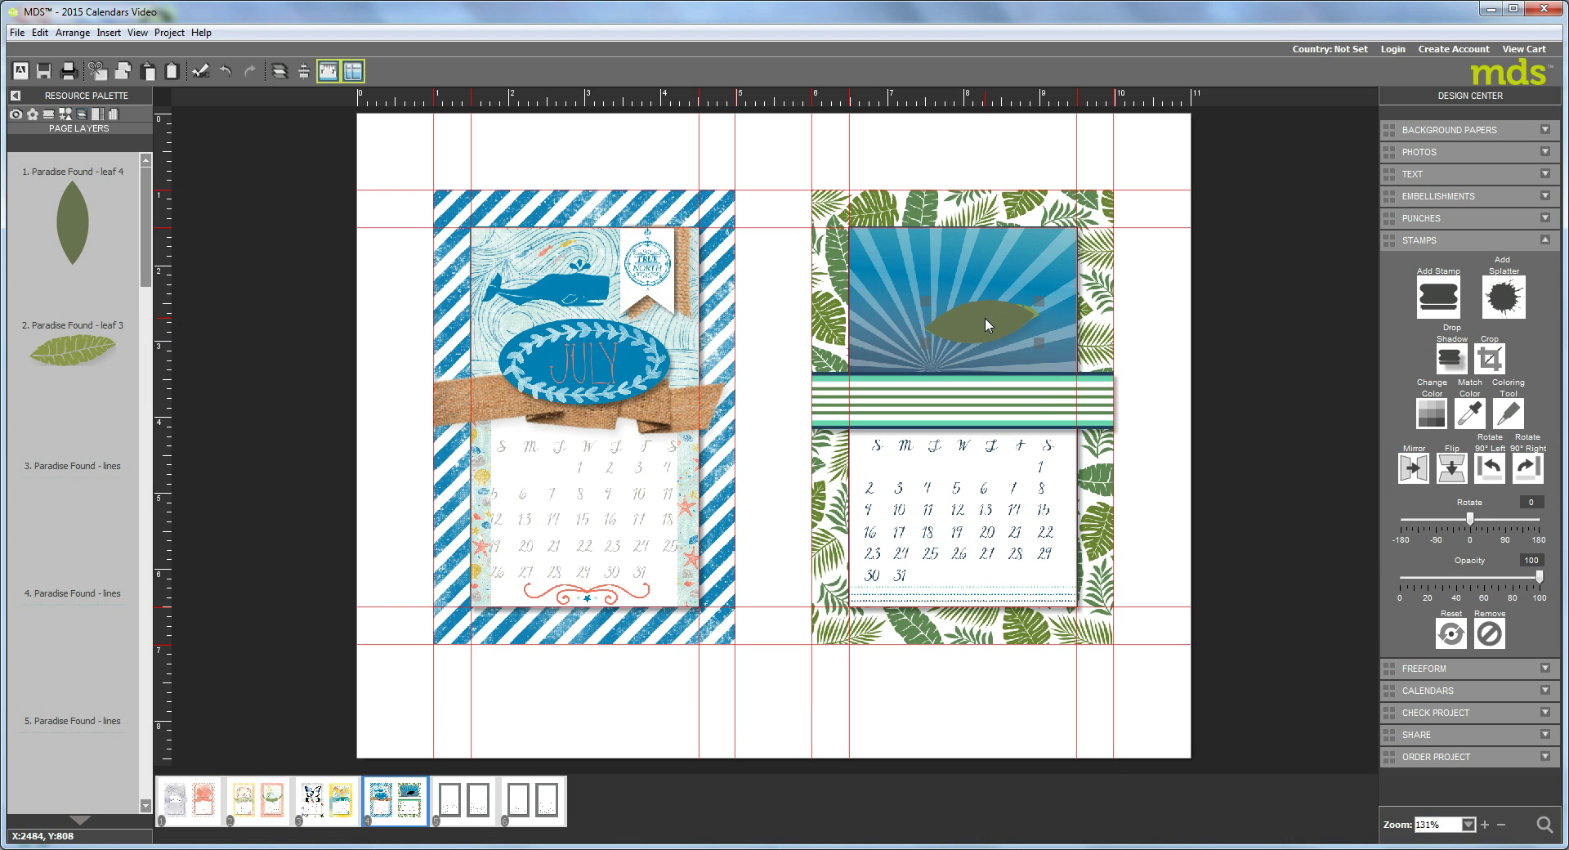
pyautogui.moveTo(985, 319)
pyautogui.mouseDown()
pyautogui.moveTo(932, 311)
pyautogui.moveTo(1003, 325)
pyautogui.mouseUp()
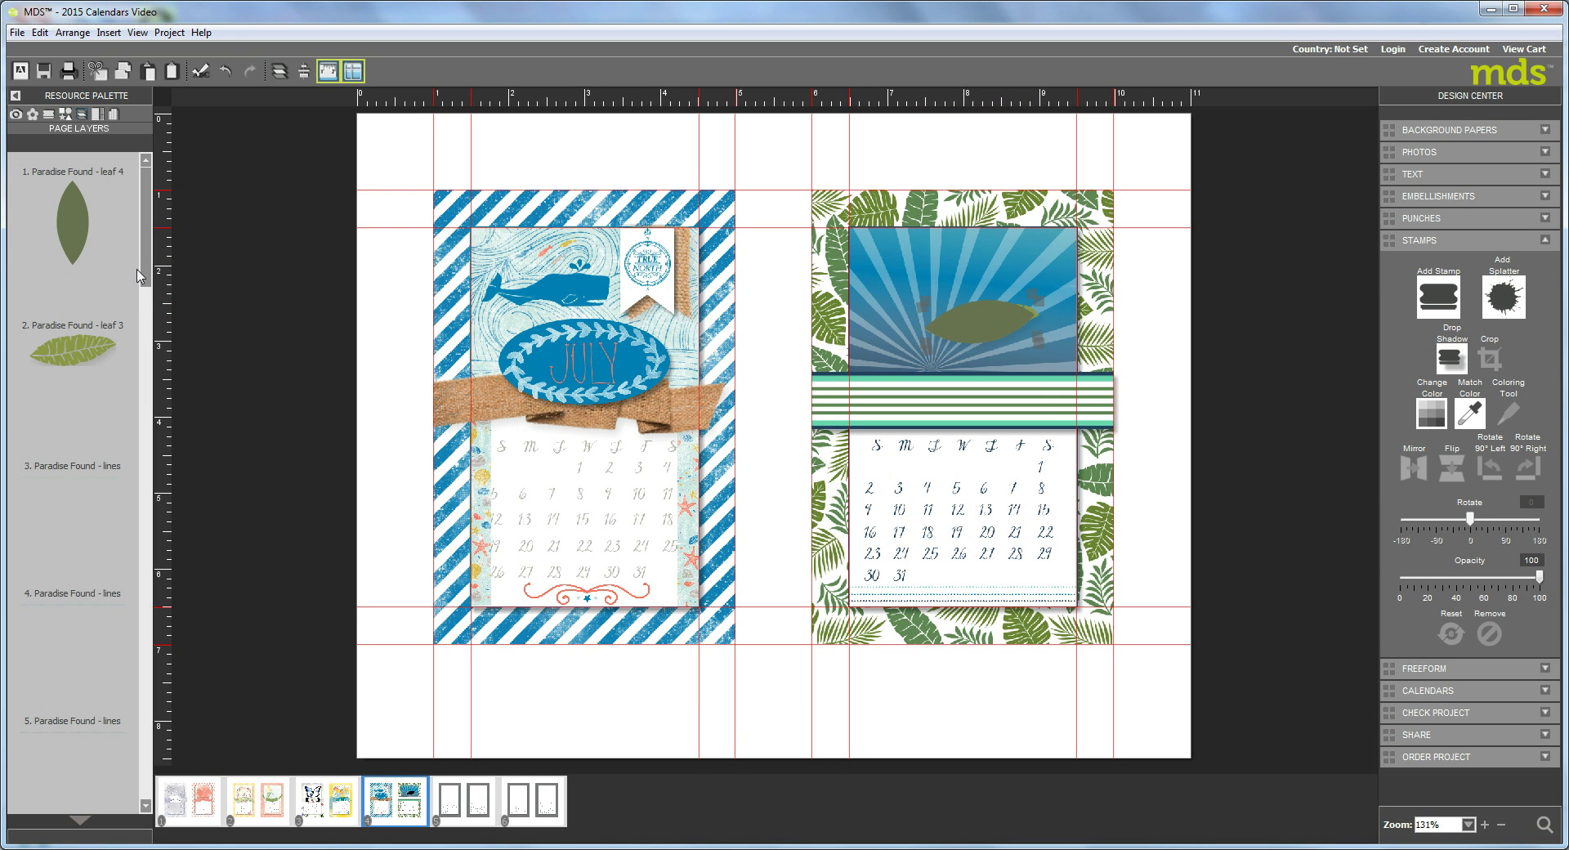
pyautogui.moveTo(70, 213); pyautogui.dragTo(80, 351)
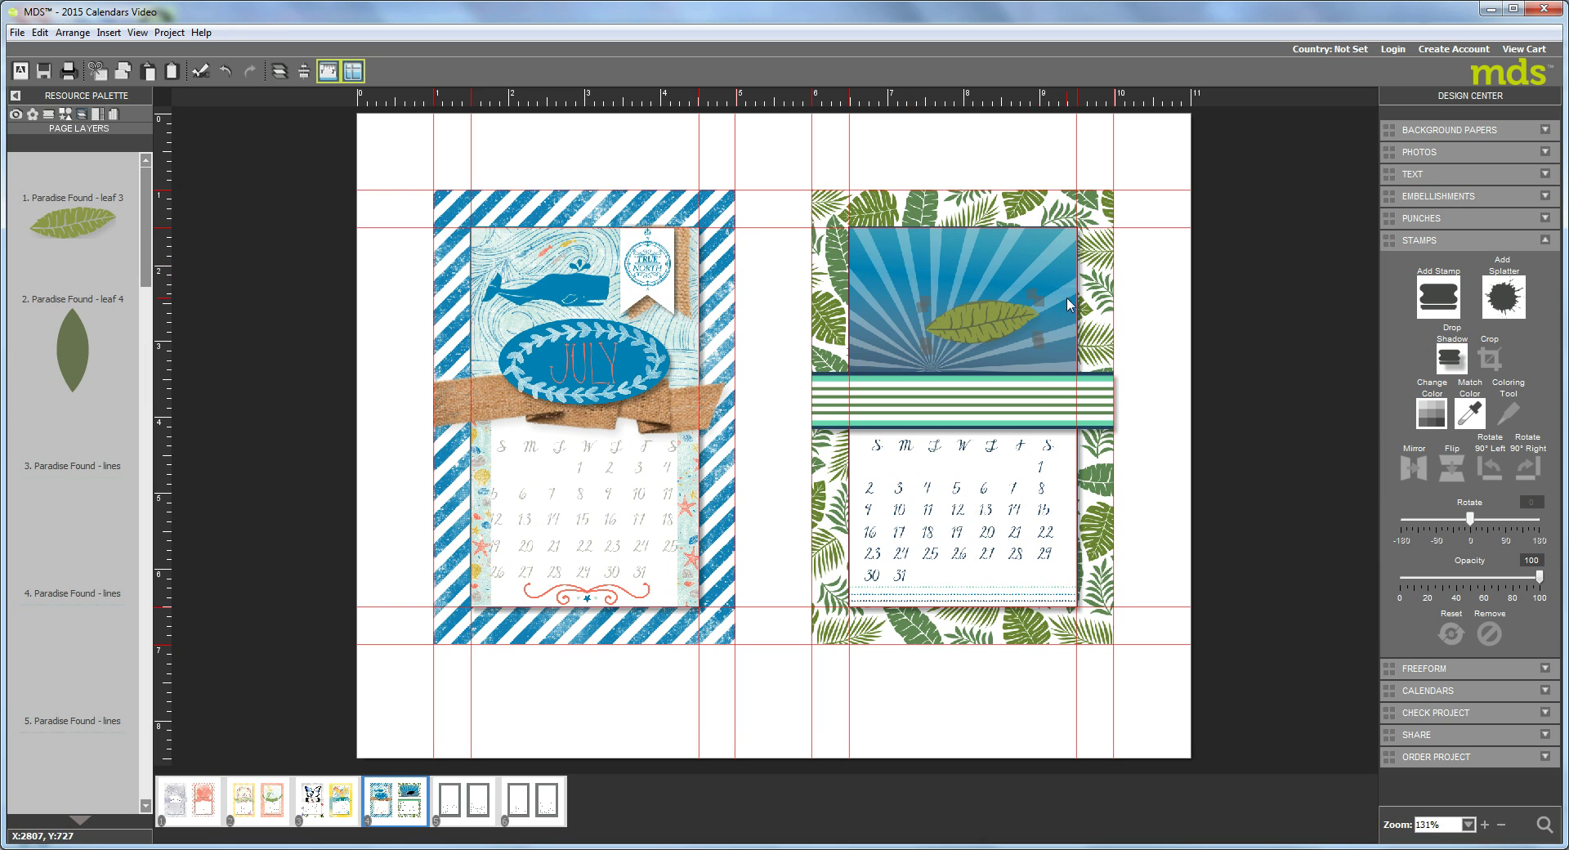
# Step: Group the two leaf stamps and scale the group down to about 1.3 inches wide
pyautogui.click(73, 32)
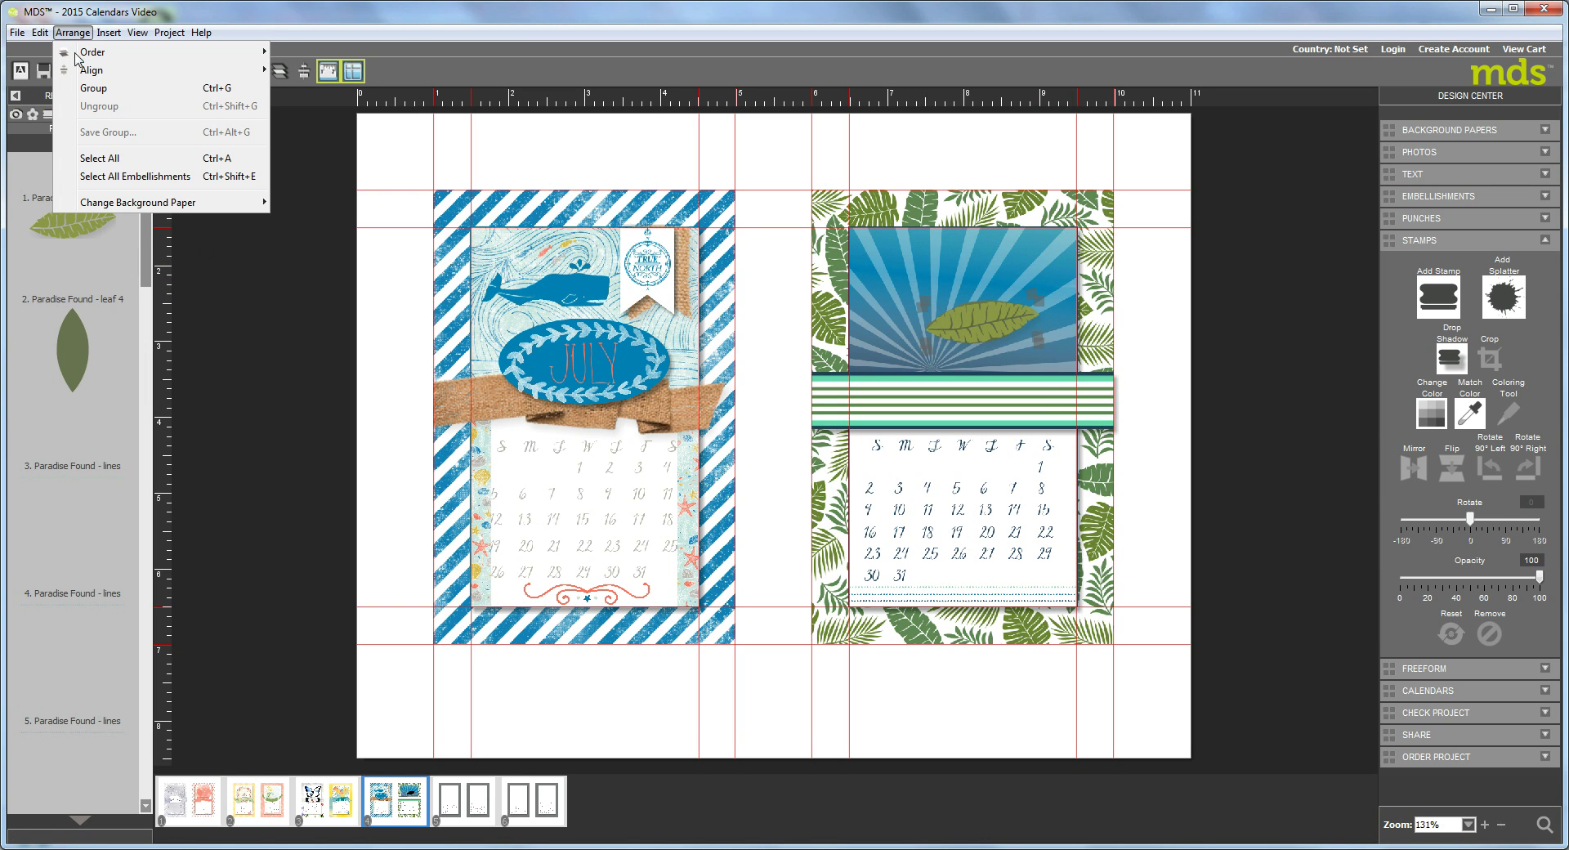
pyautogui.click(134, 88)
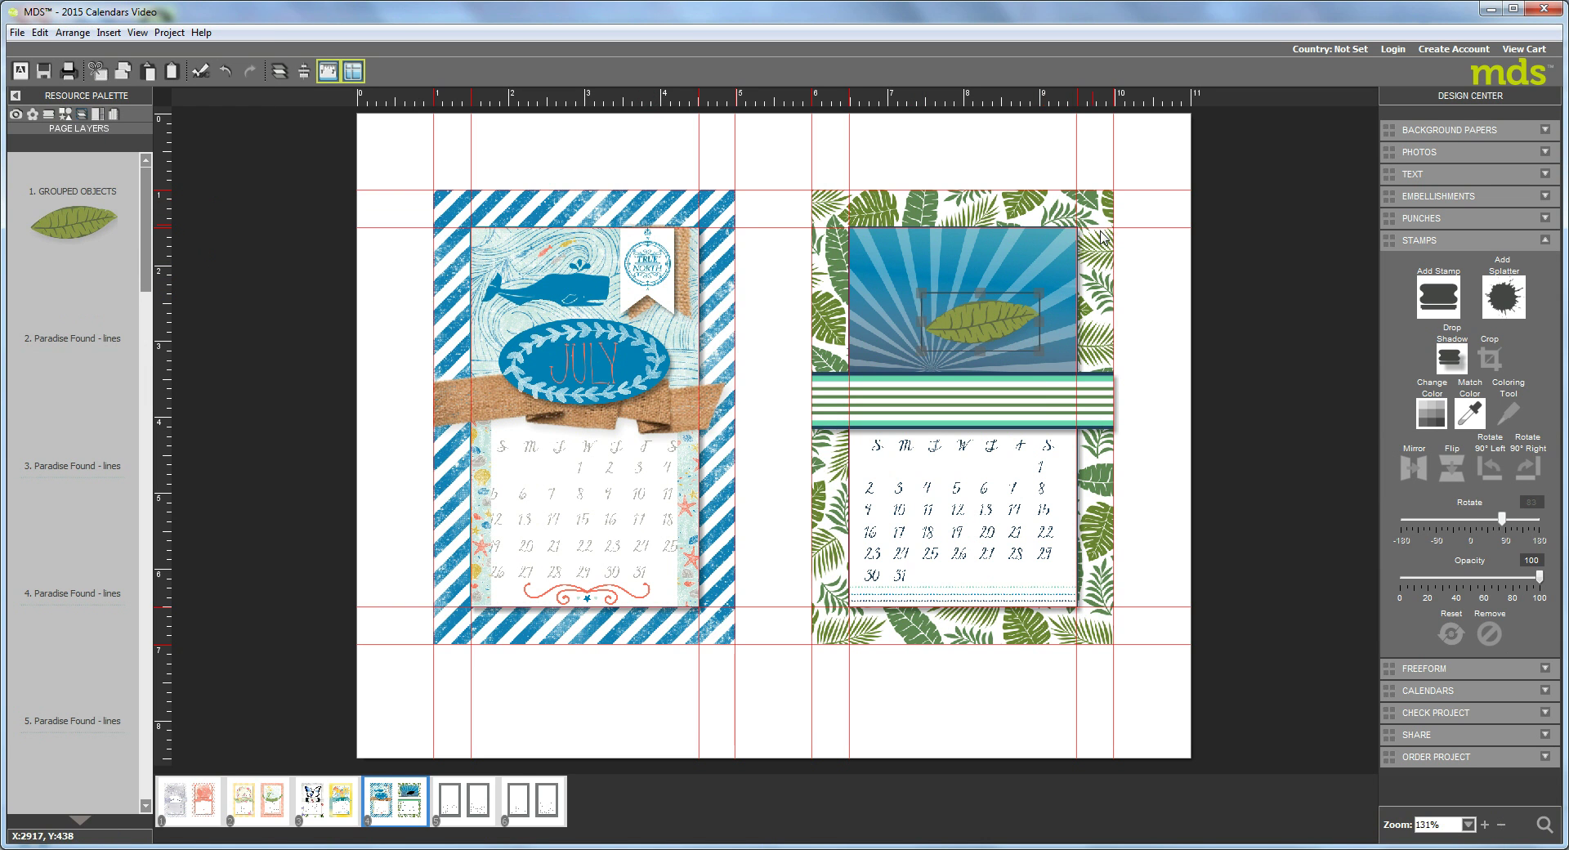
pyautogui.moveTo(1037, 292); pyautogui.dragTo(992, 314)
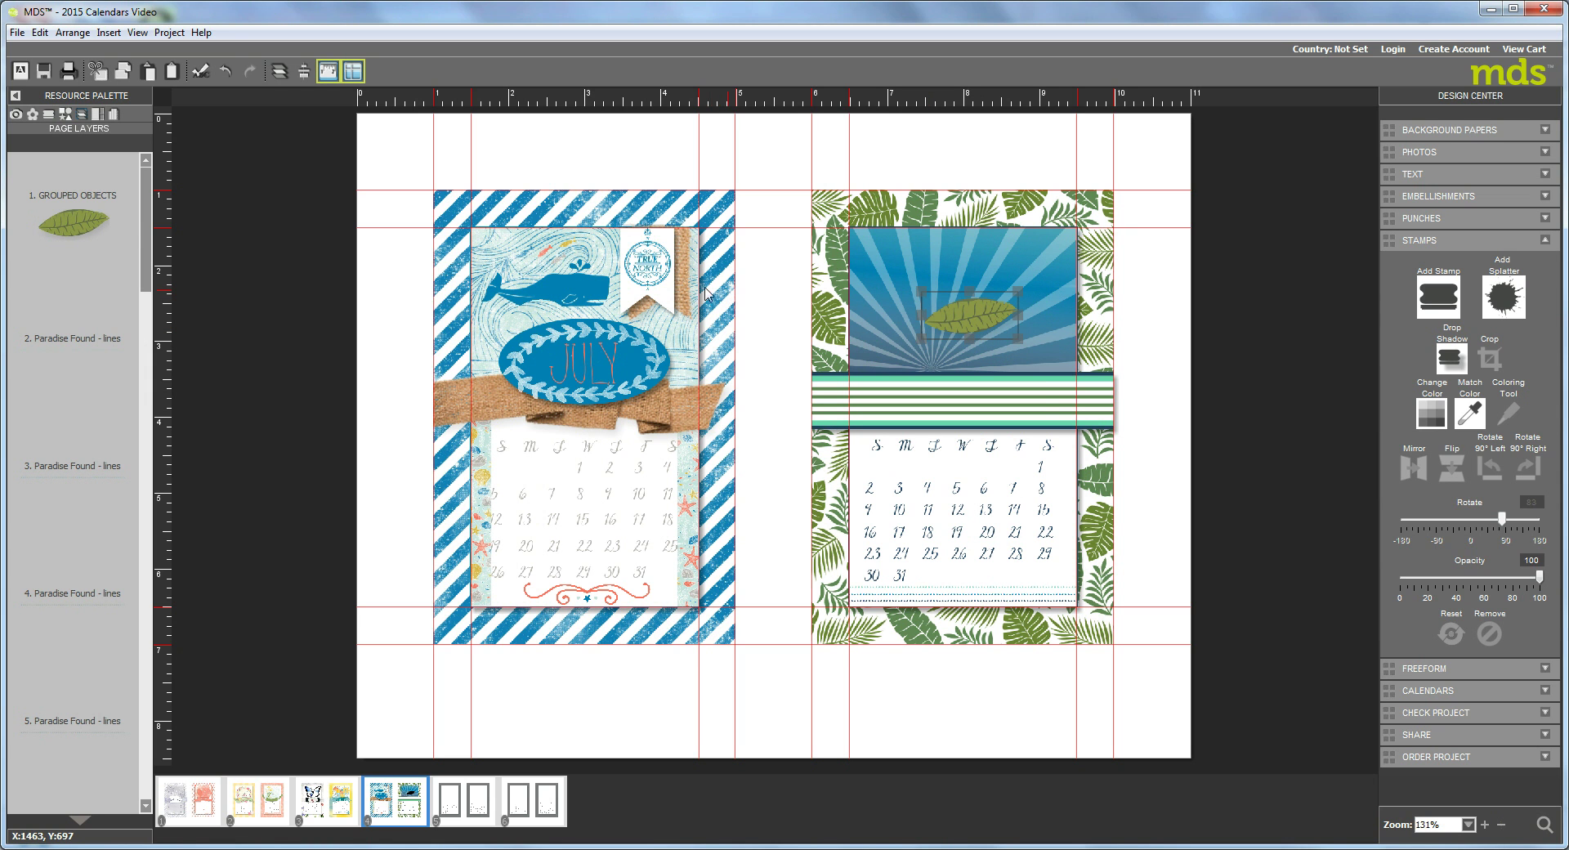
# Step: Add the Paradise Found - flower 3 embellishment over the left end of the sunburst and striped band on the August page
pyautogui.click(31, 117)
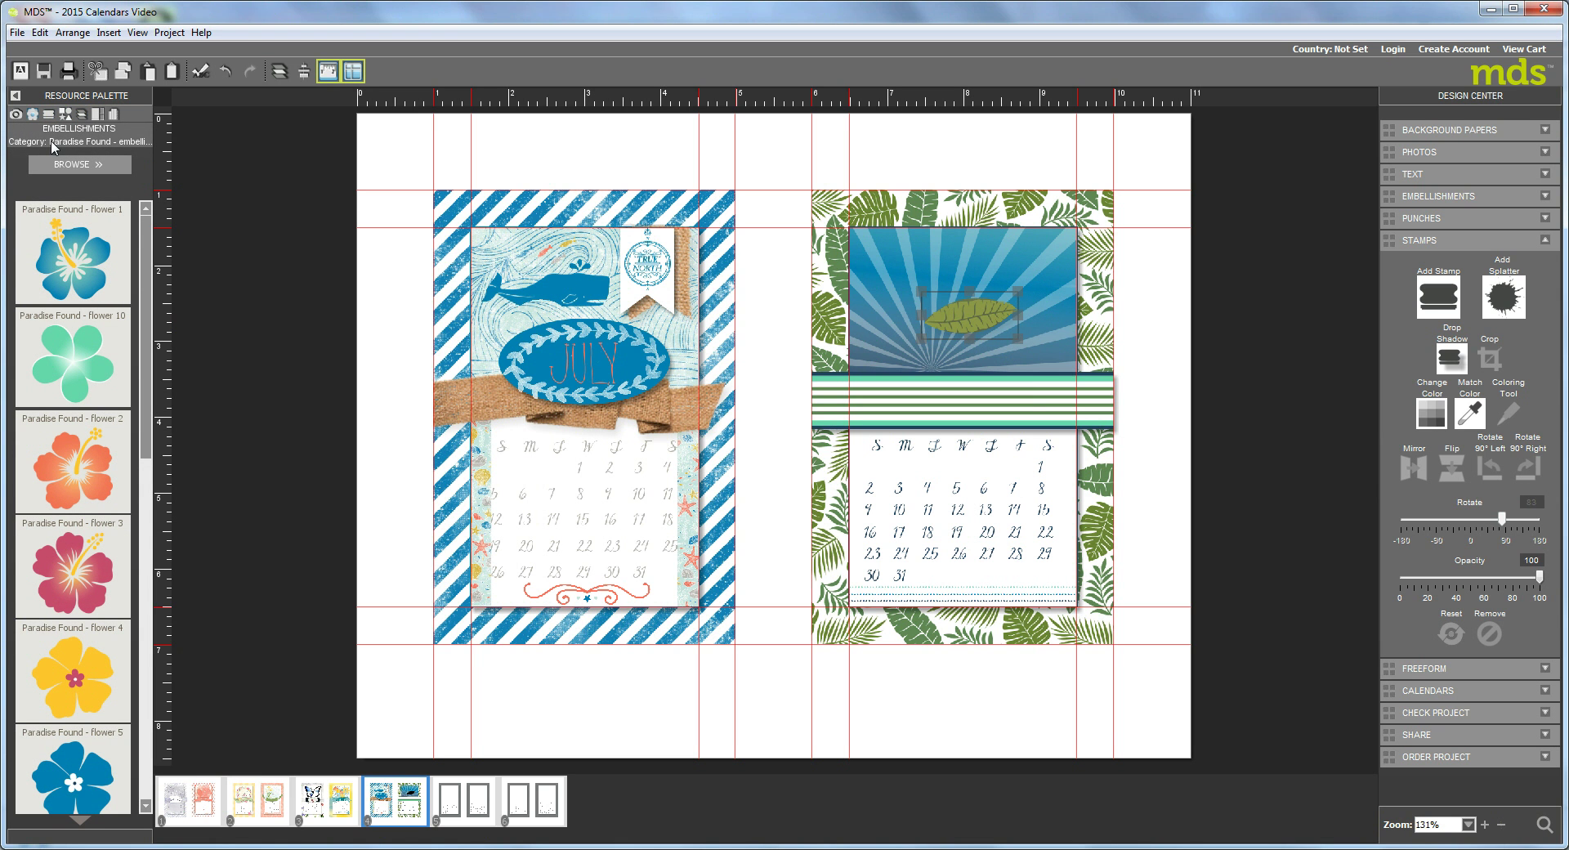
pyautogui.moveTo(66, 584); pyautogui.dragTo(889, 349)
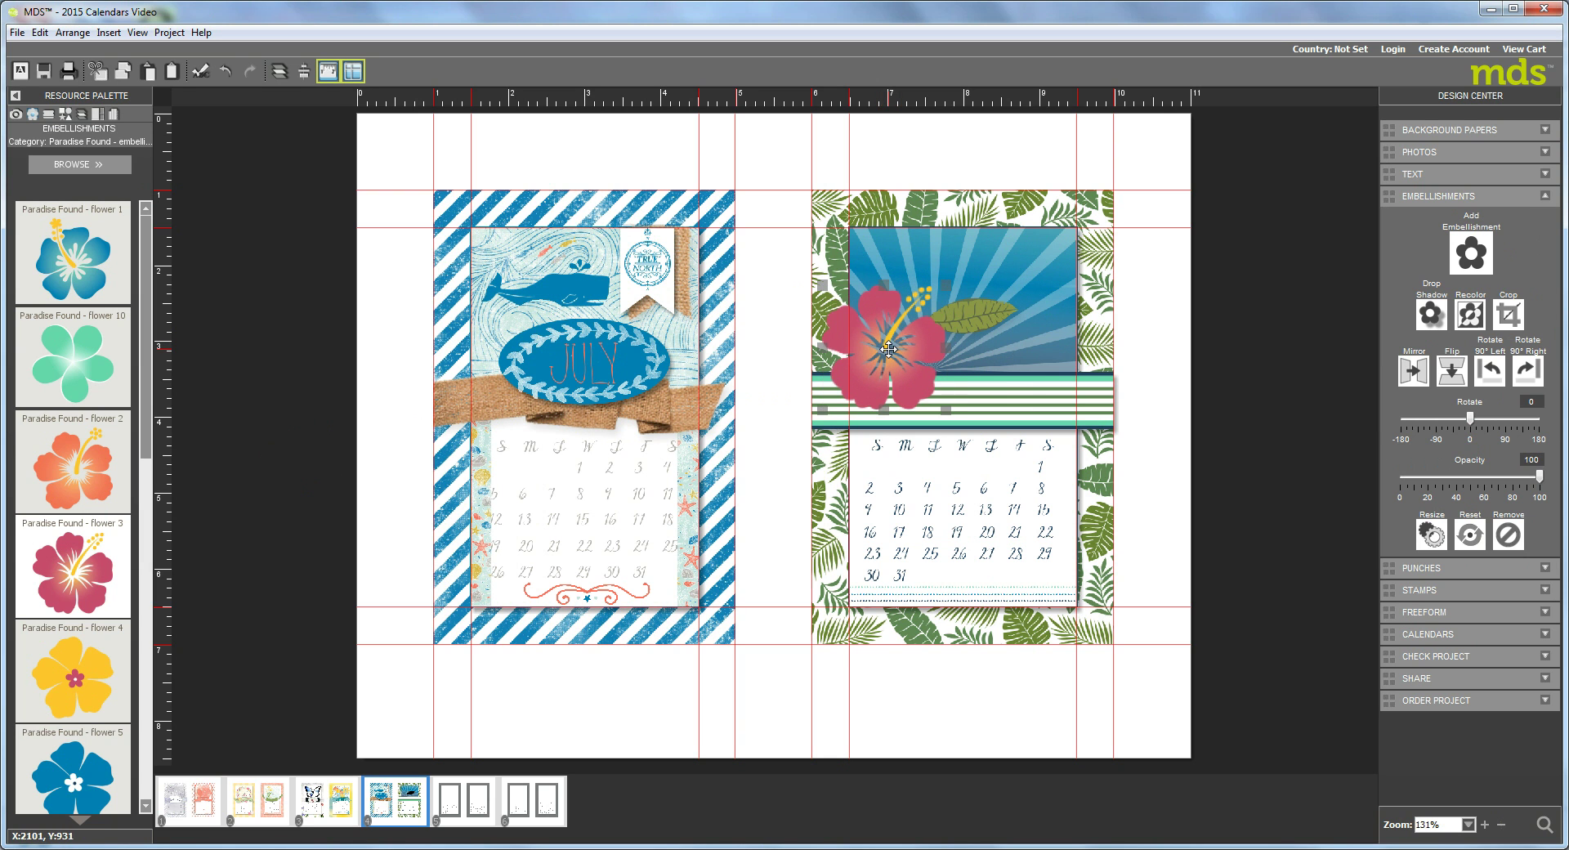